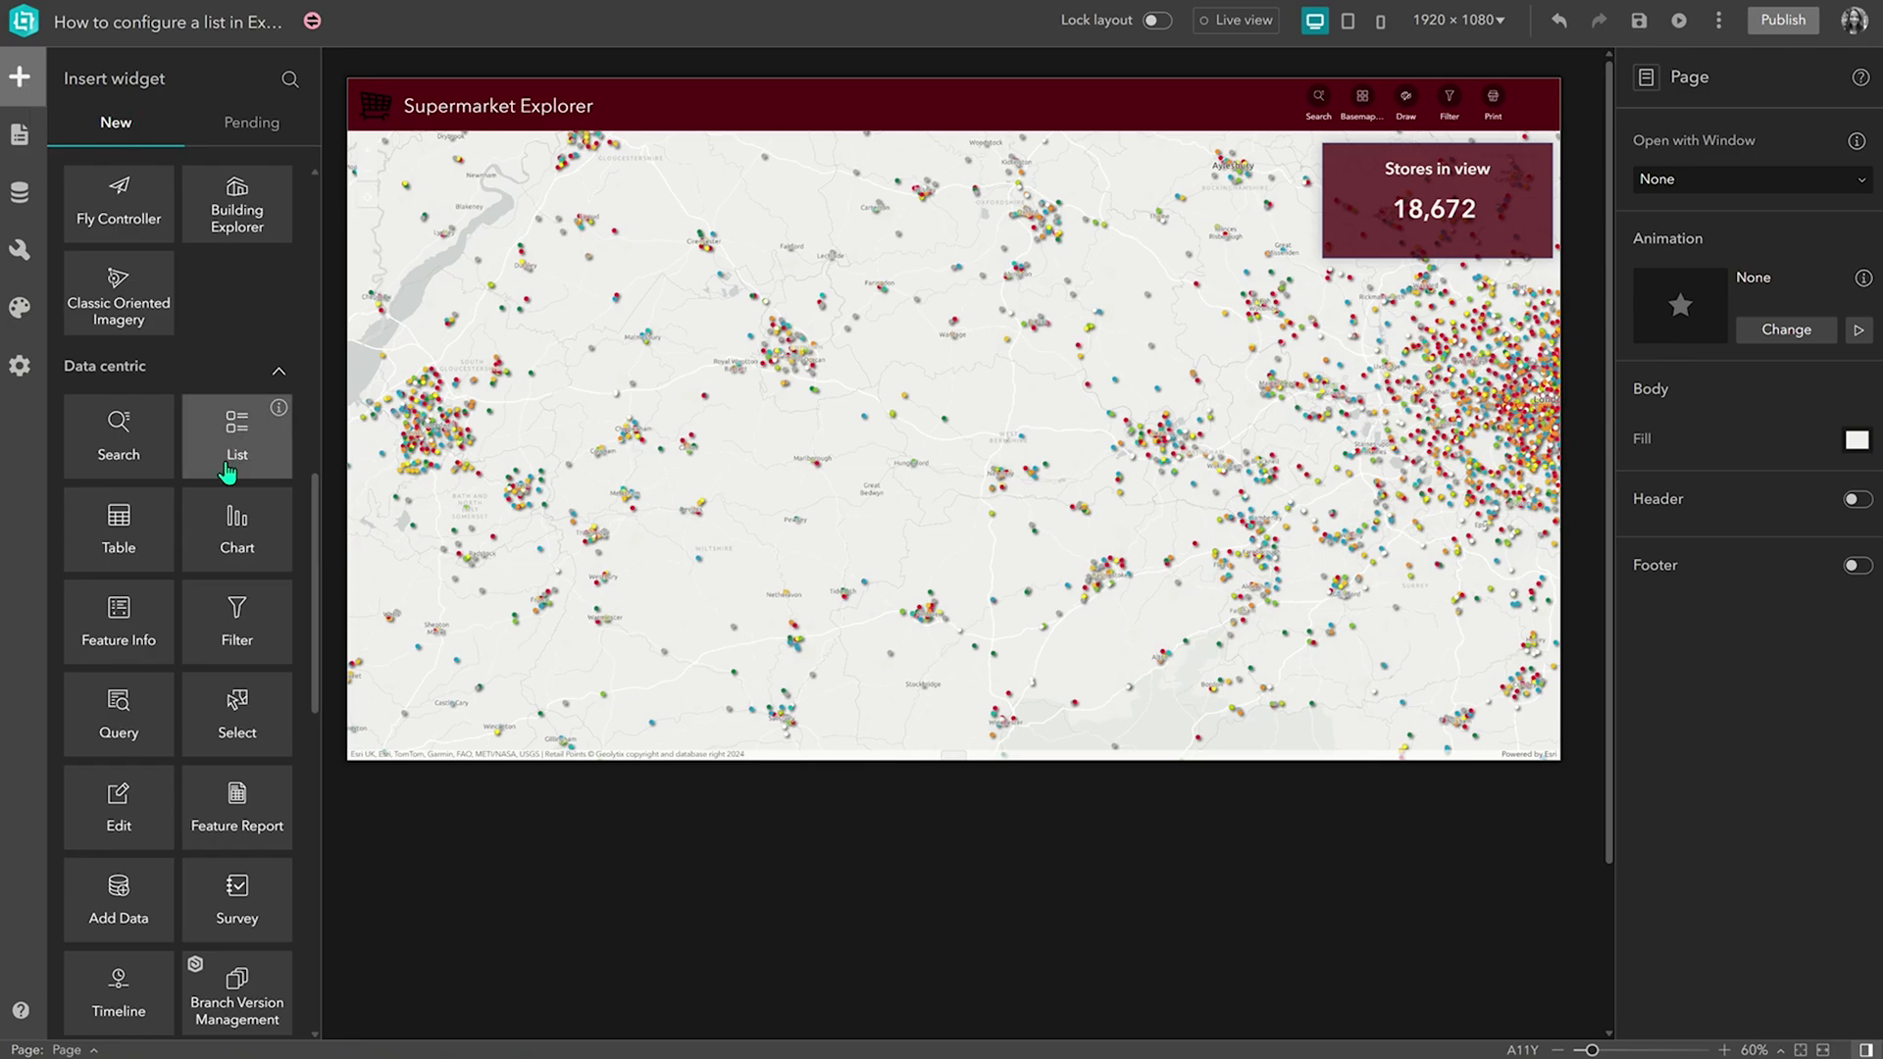
- Add a List widget with Row template 3 and resize it into a tall narrow column
left_click_drag(226, 474, 1388, 362)
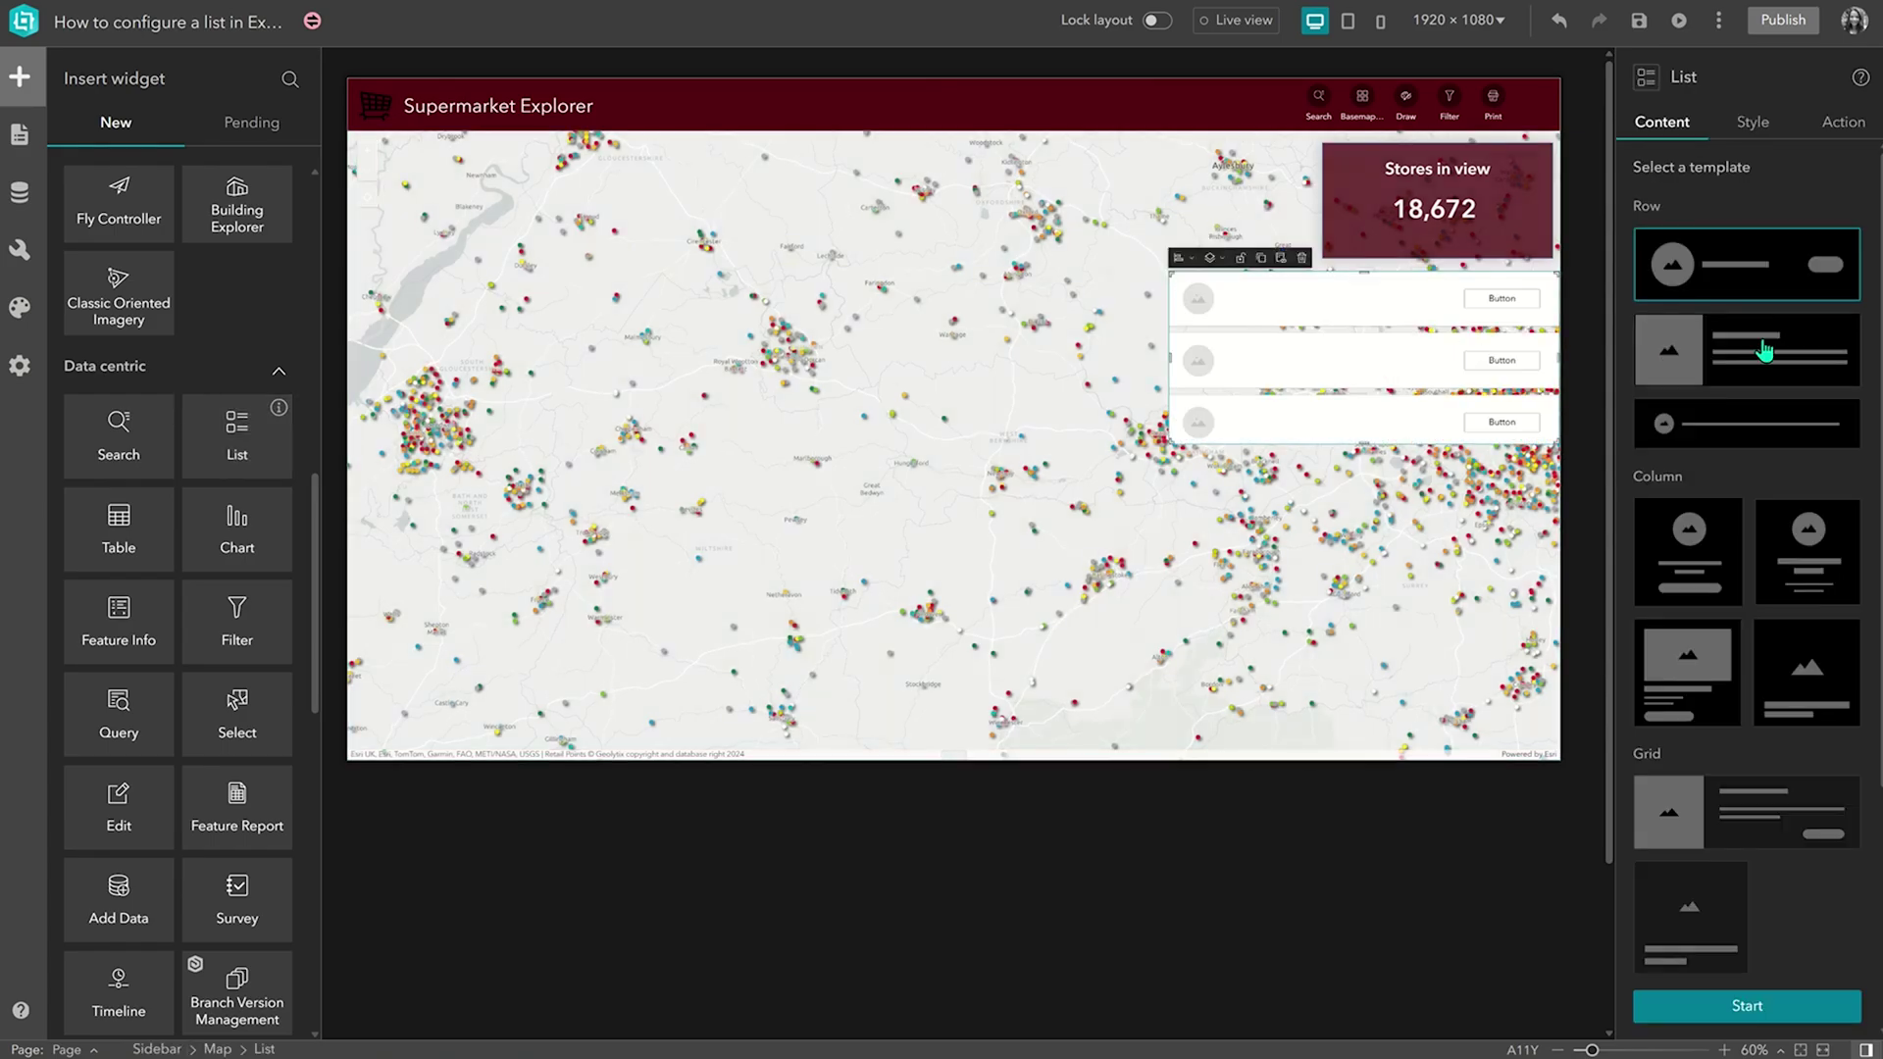
scroll(1672, 539, "down", 3)
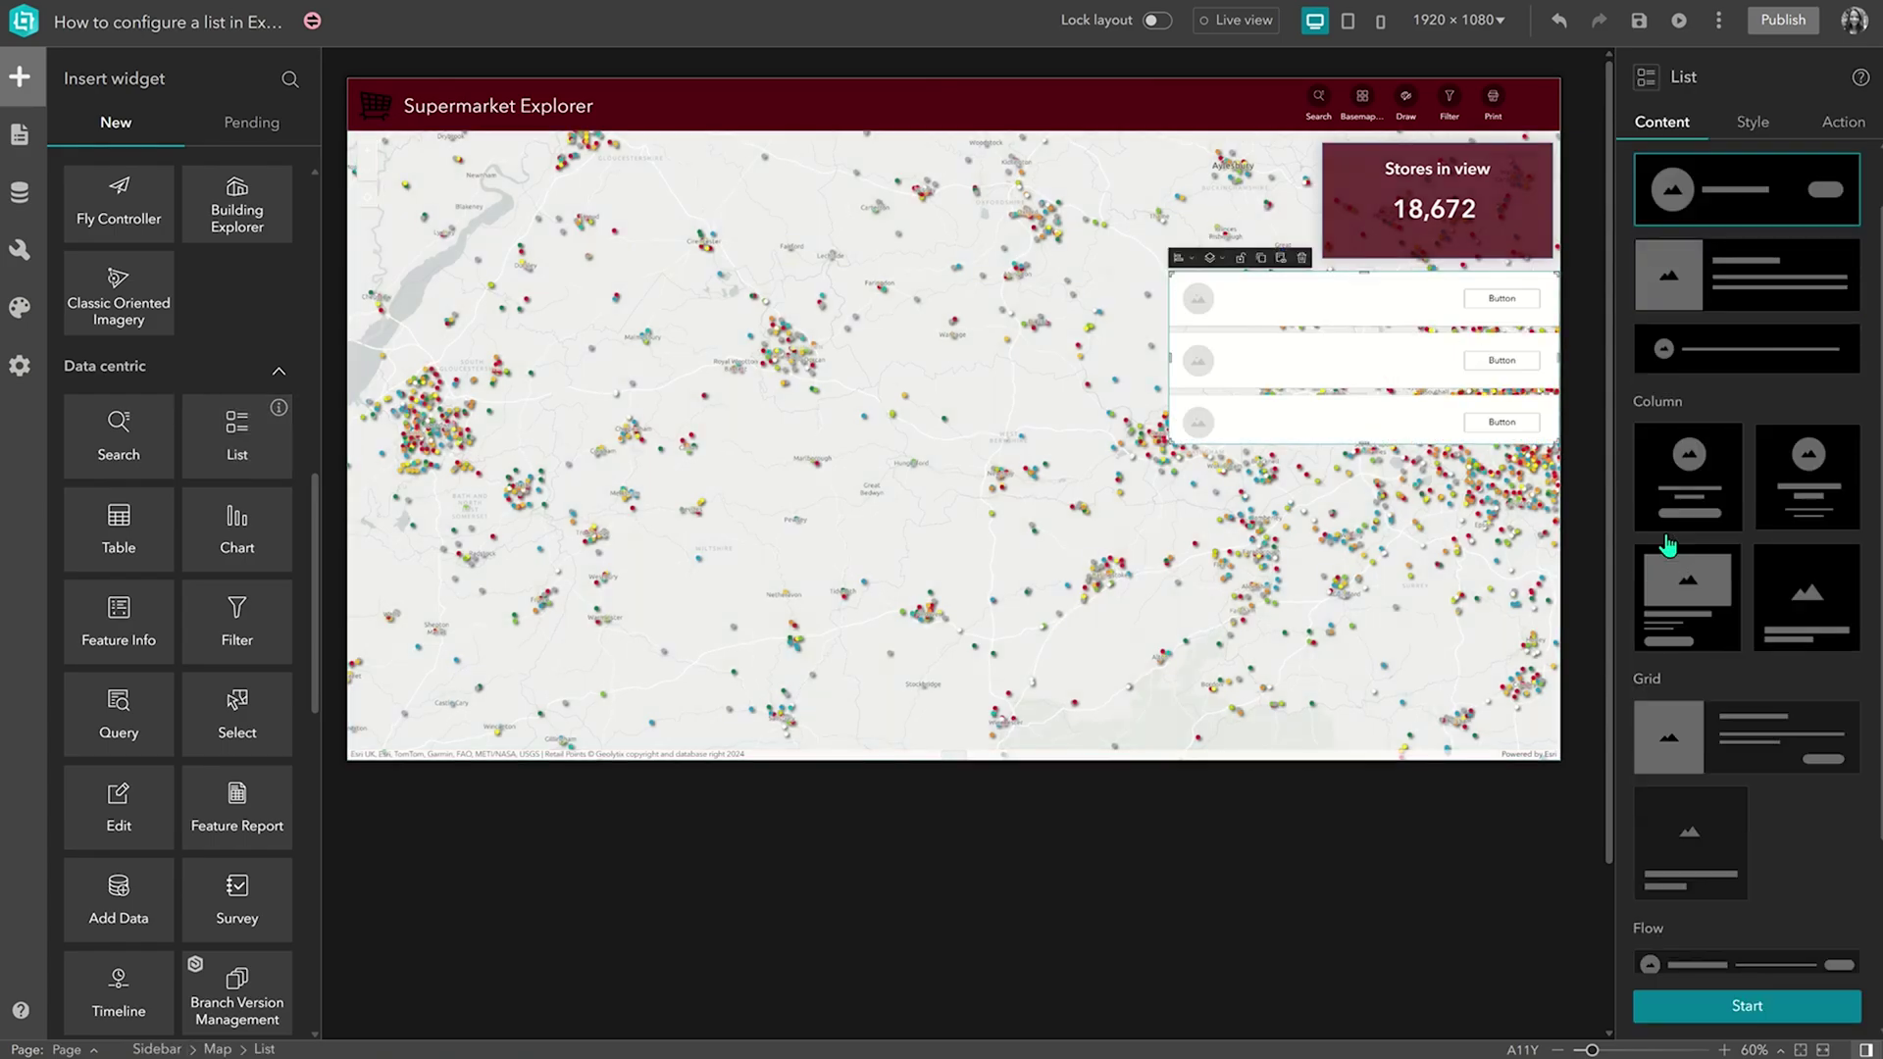
scroll(1671, 545, "up", 3)
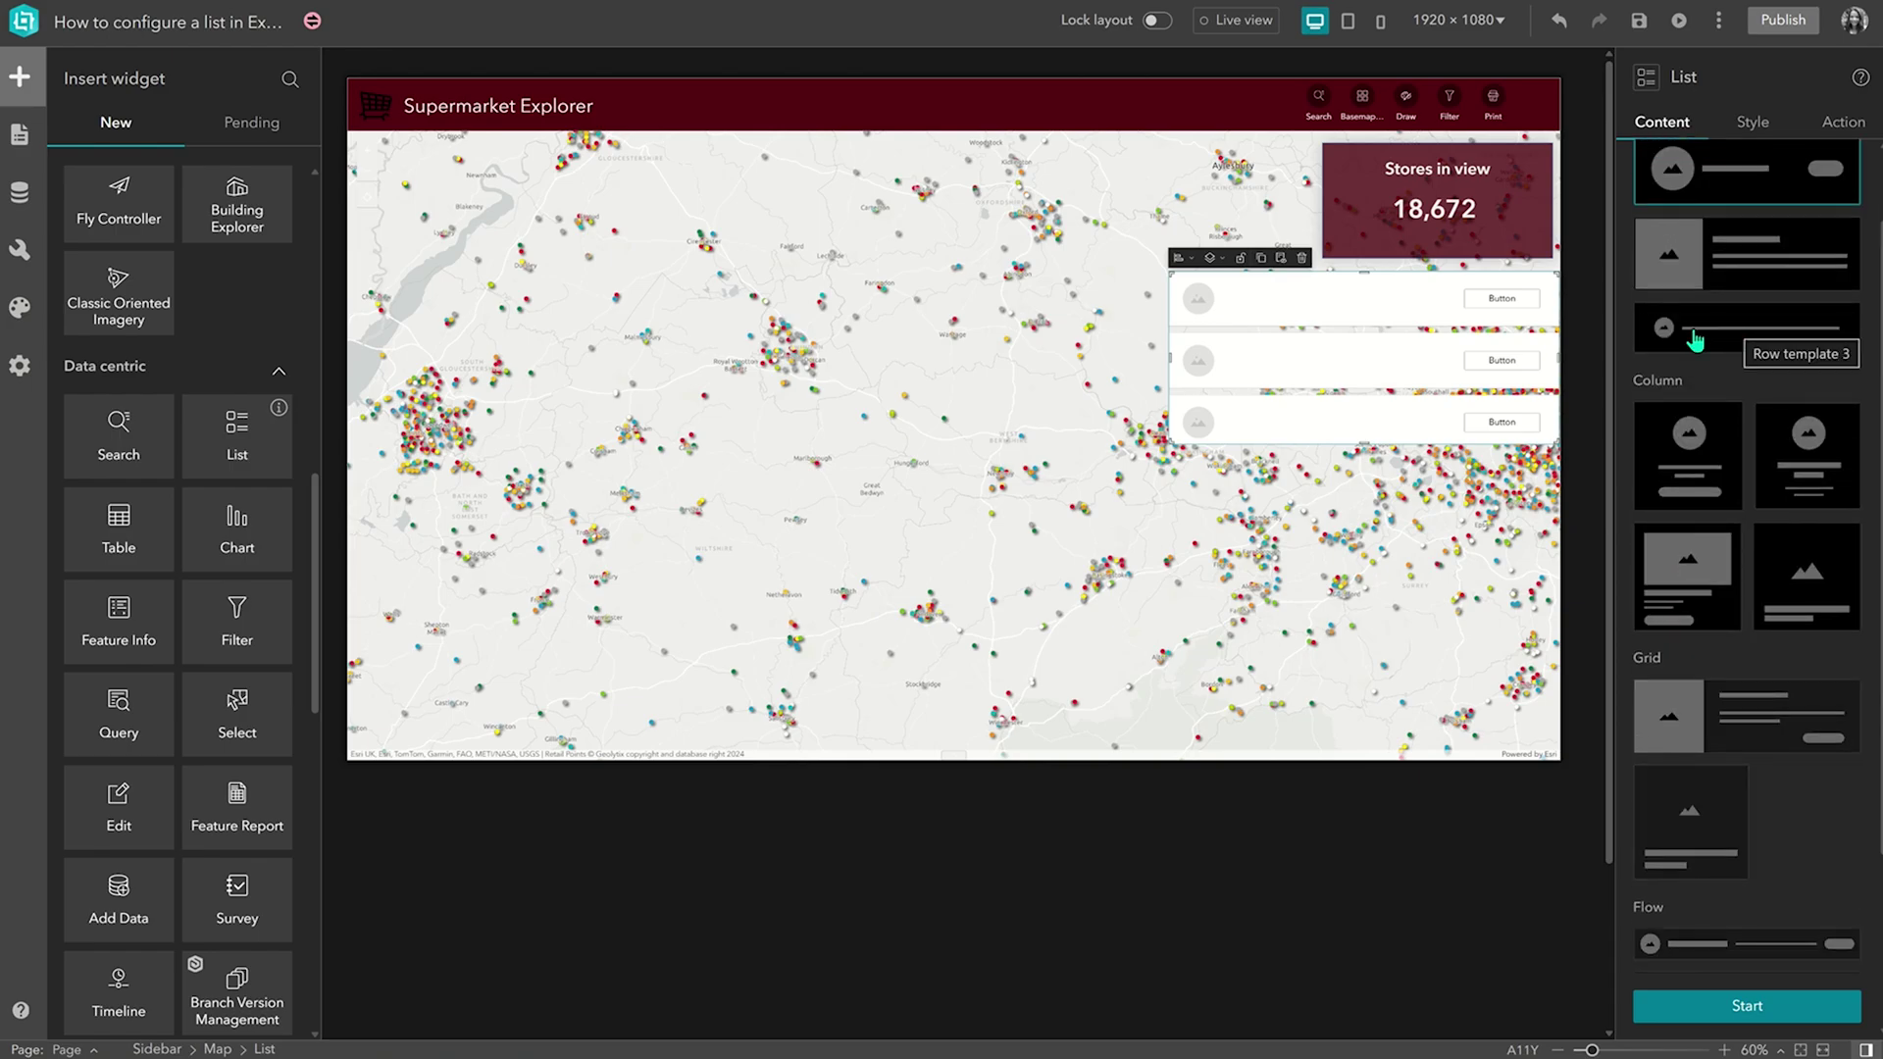
left_click(1783, 351)
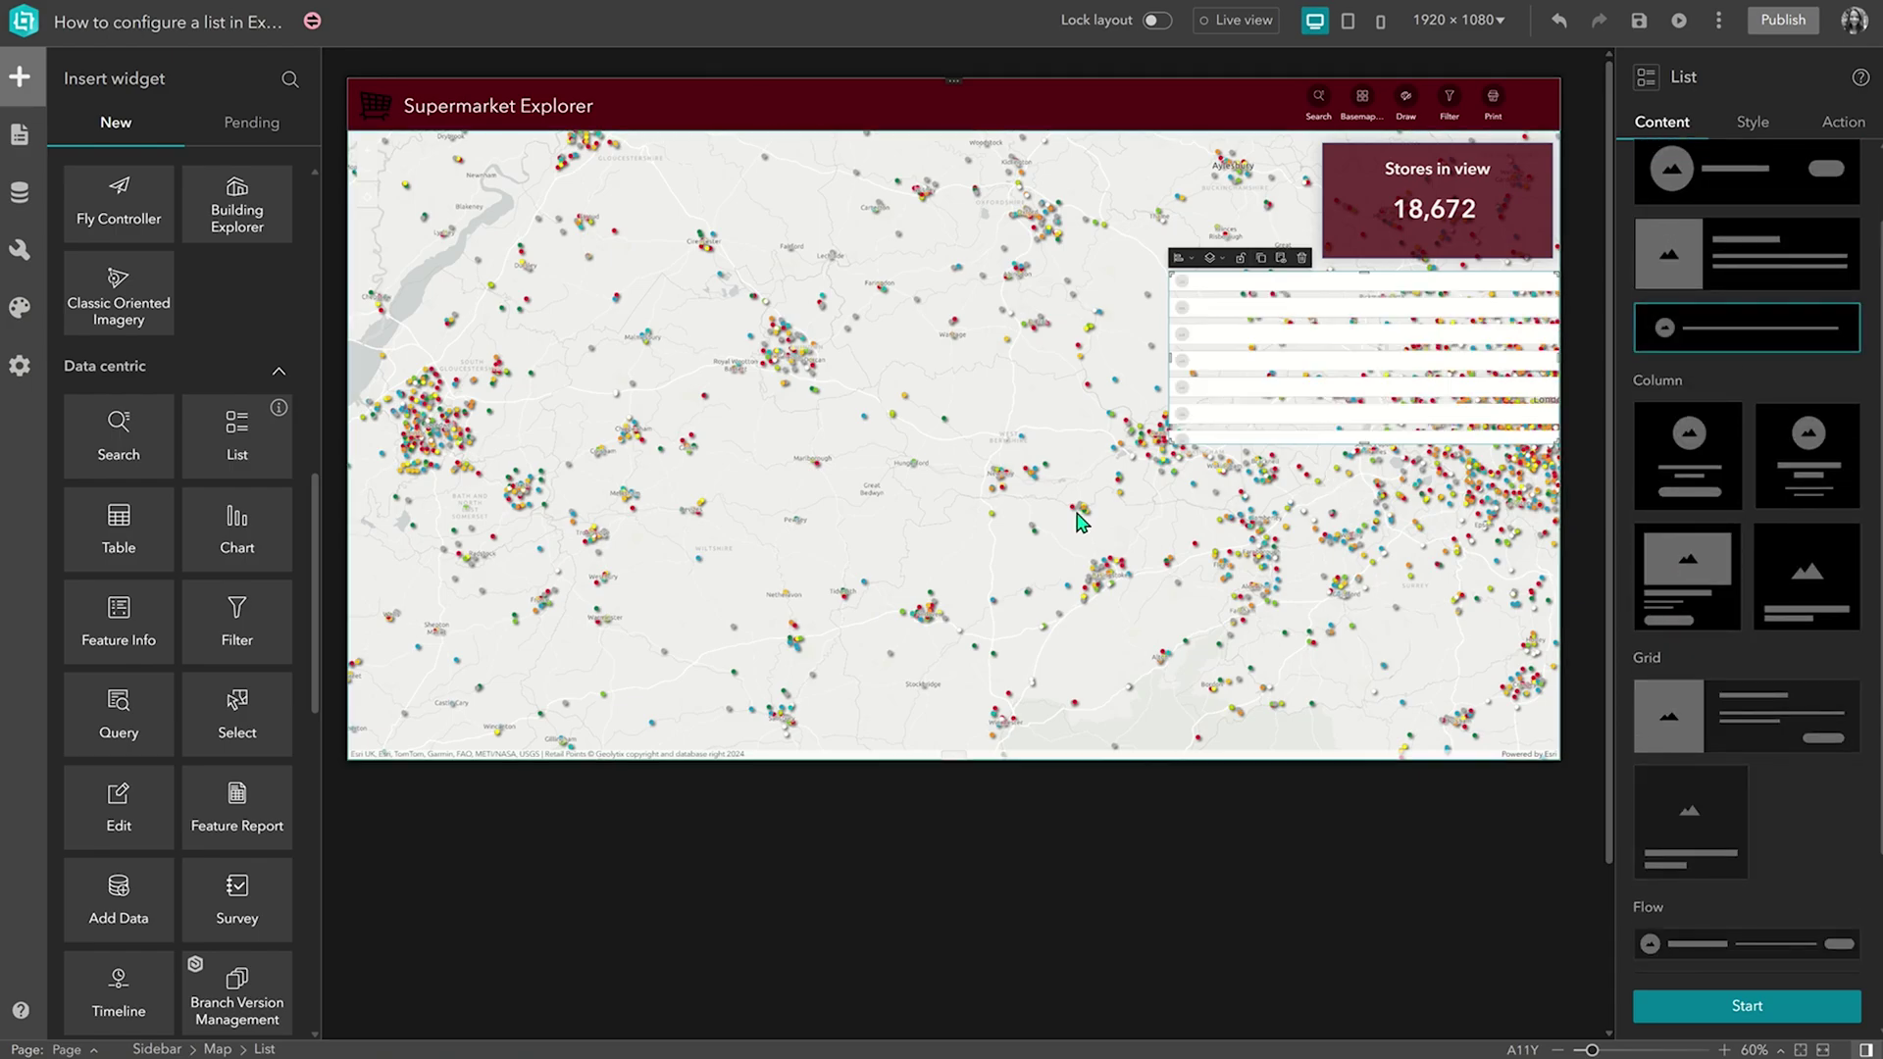
left_click_drag(1168, 442, 1323, 731)
left_click_drag(1552, 729, 1544, 732)
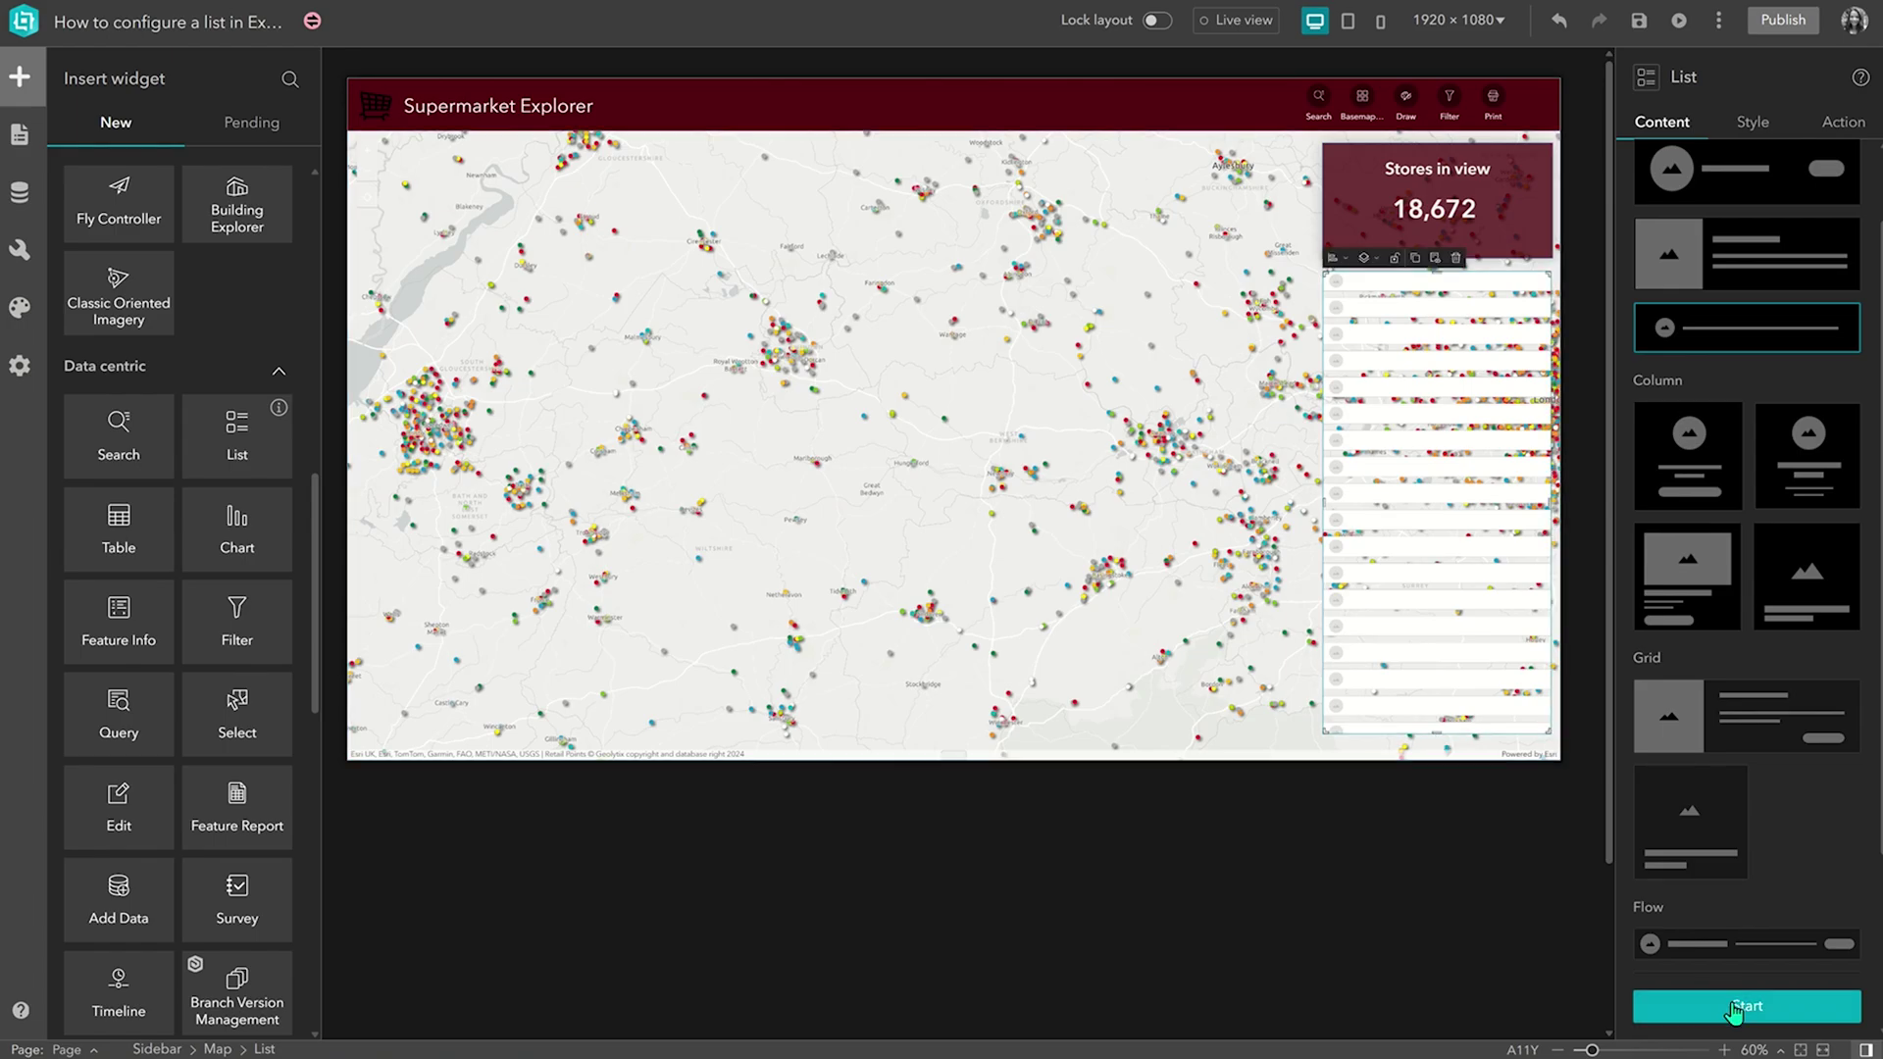
- Use the list template and connect it to Supermarket search's Geolytix Retail Points layer
left_click(1734, 1006)
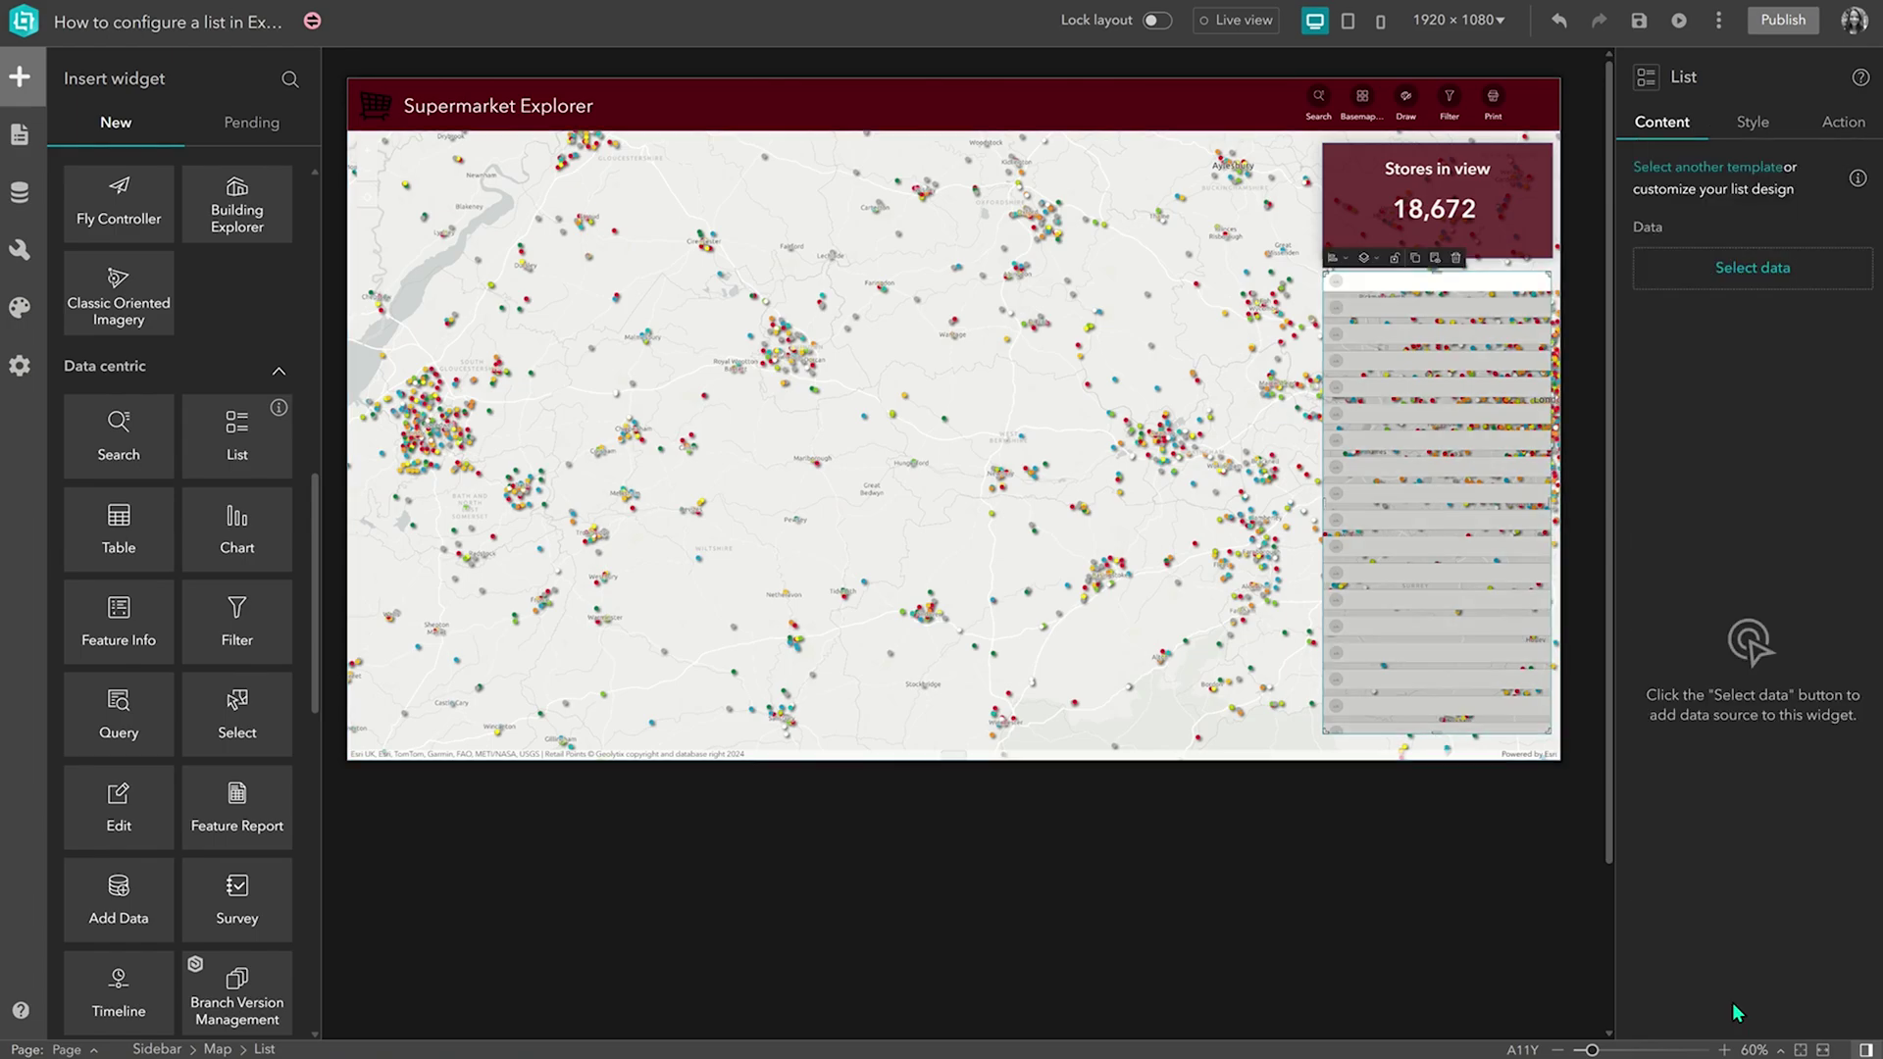
left_click(1752, 269)
left_click(1370, 323)
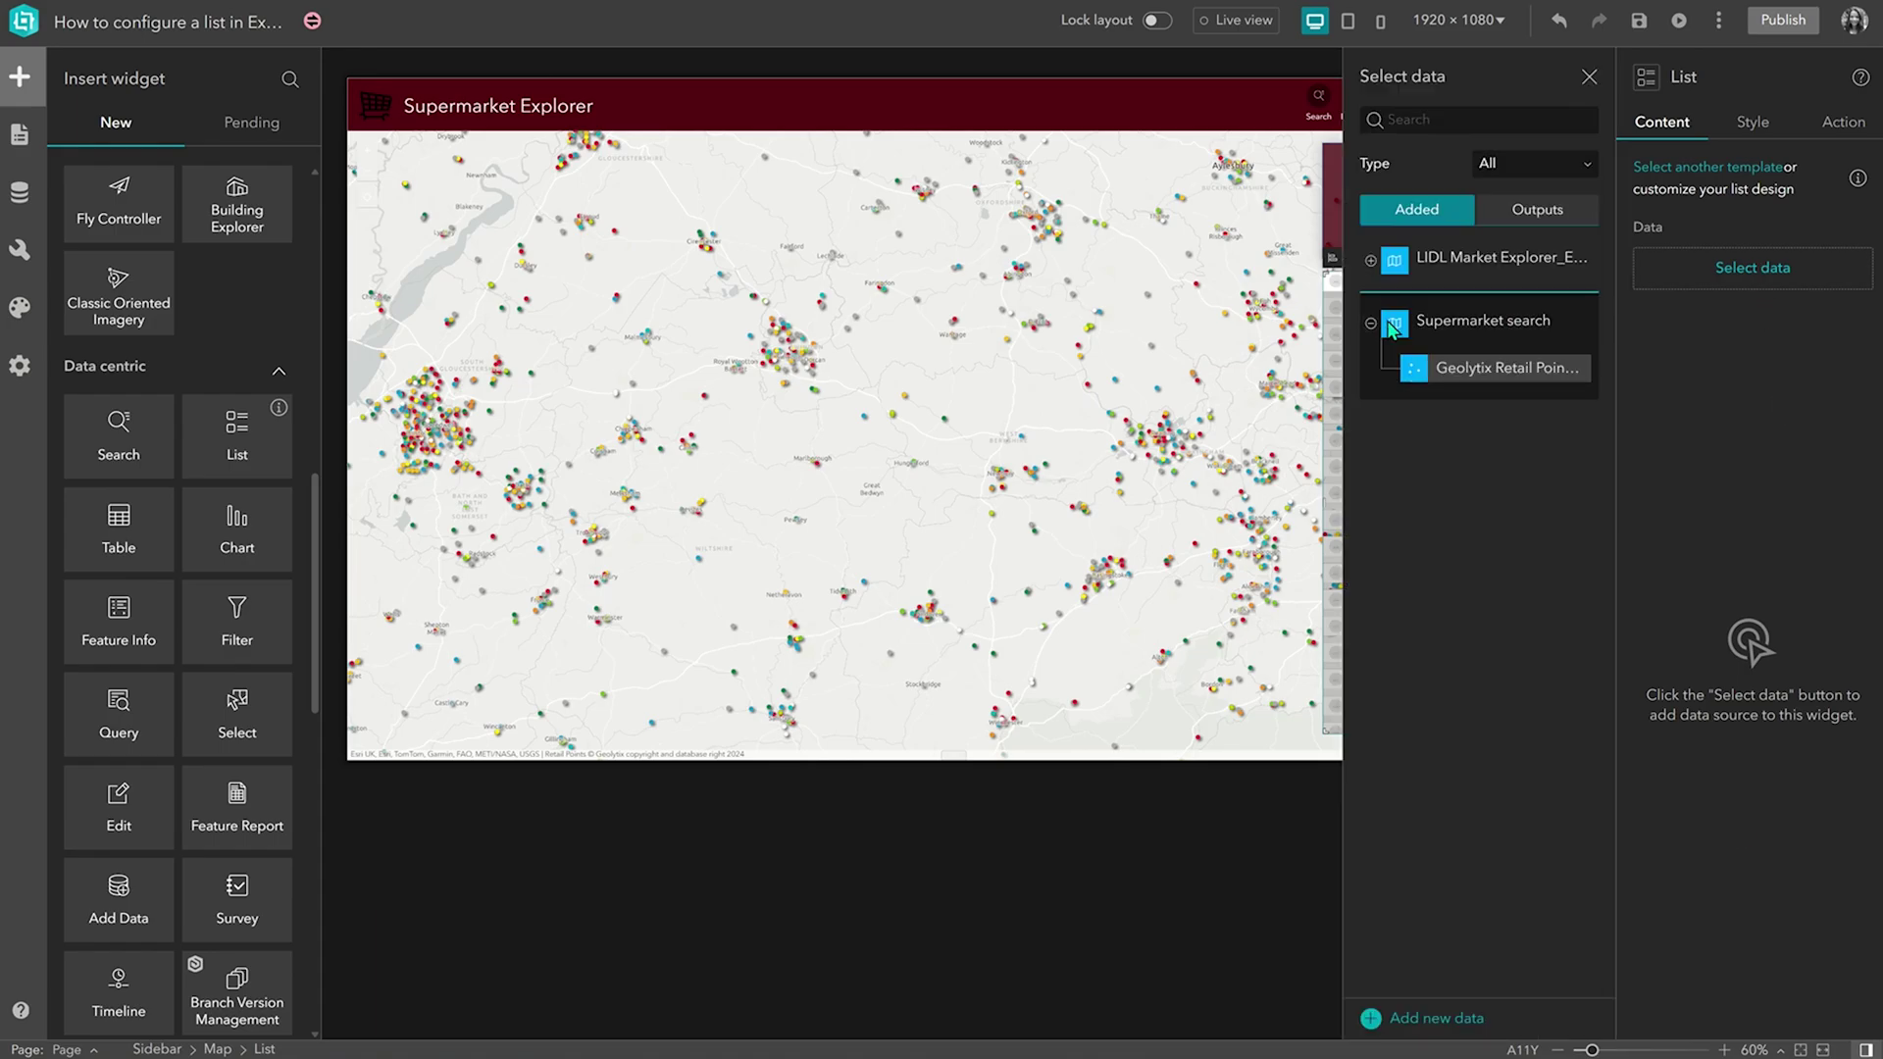
left_click(1504, 381)
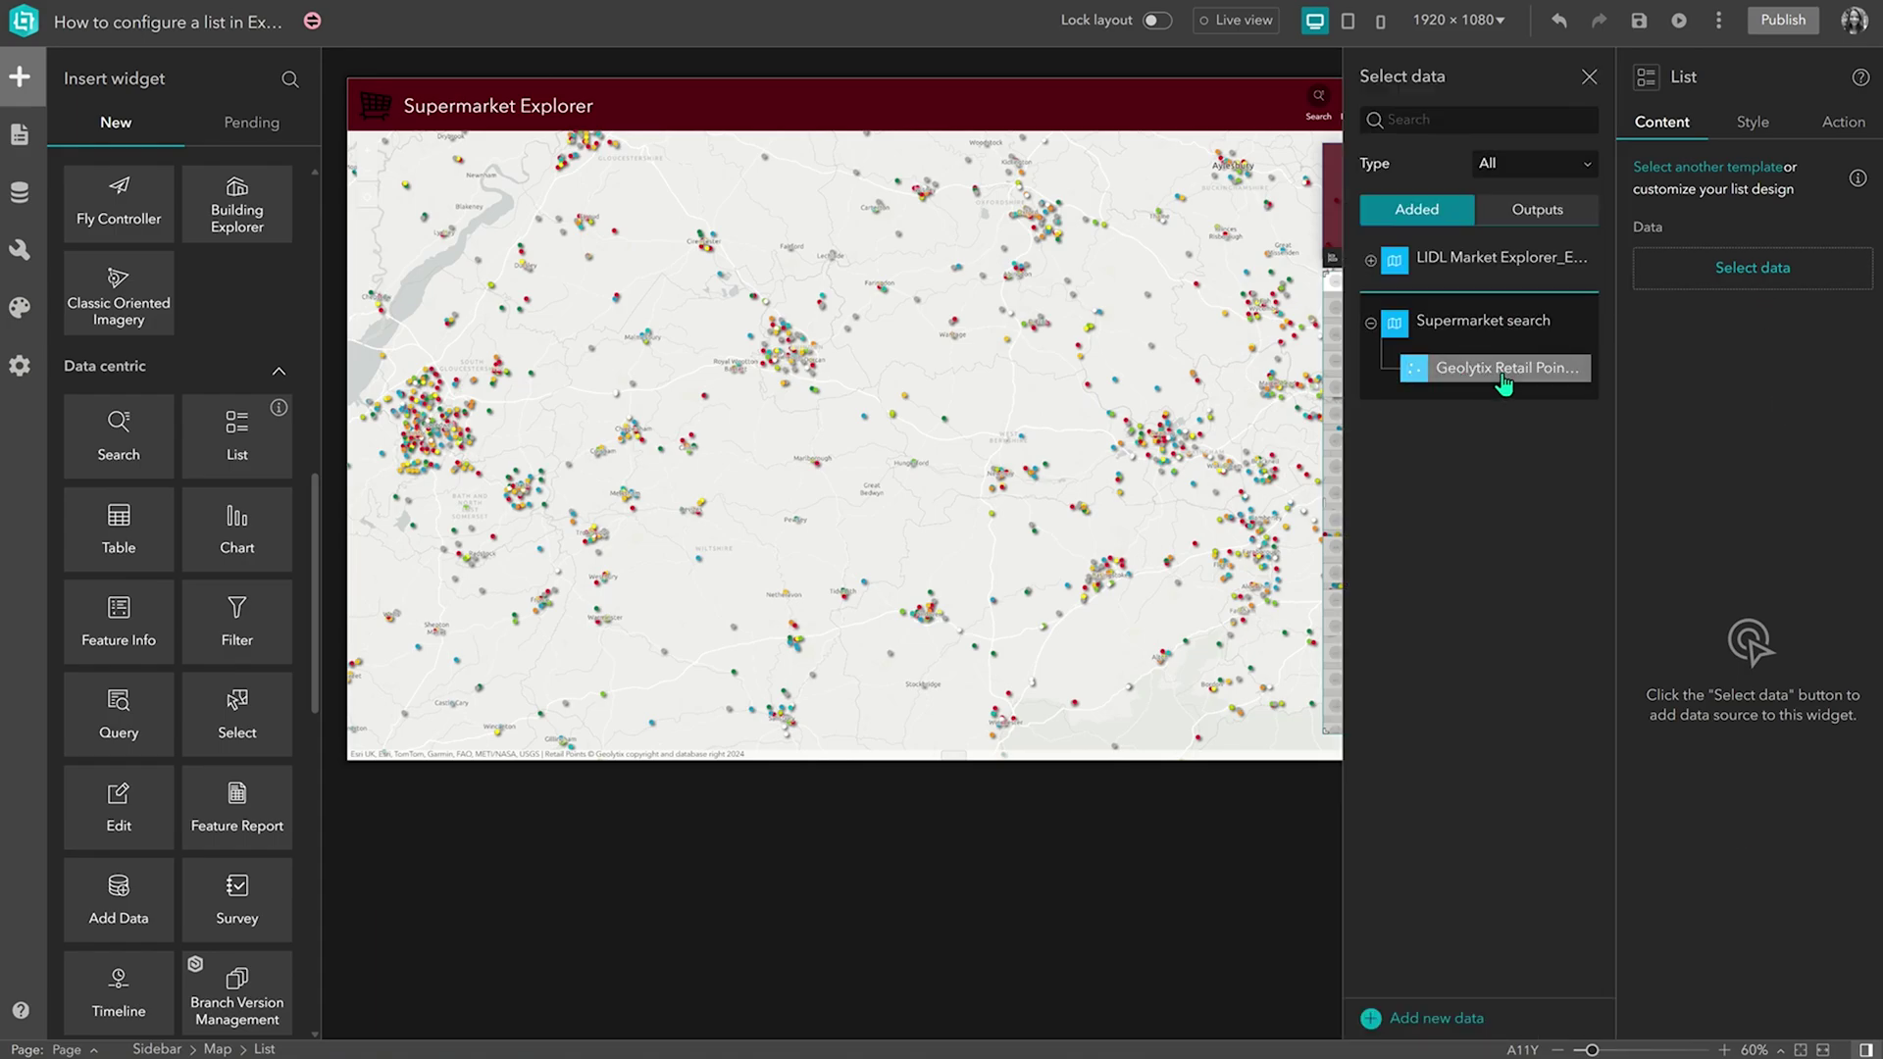
left_click(1588, 78)
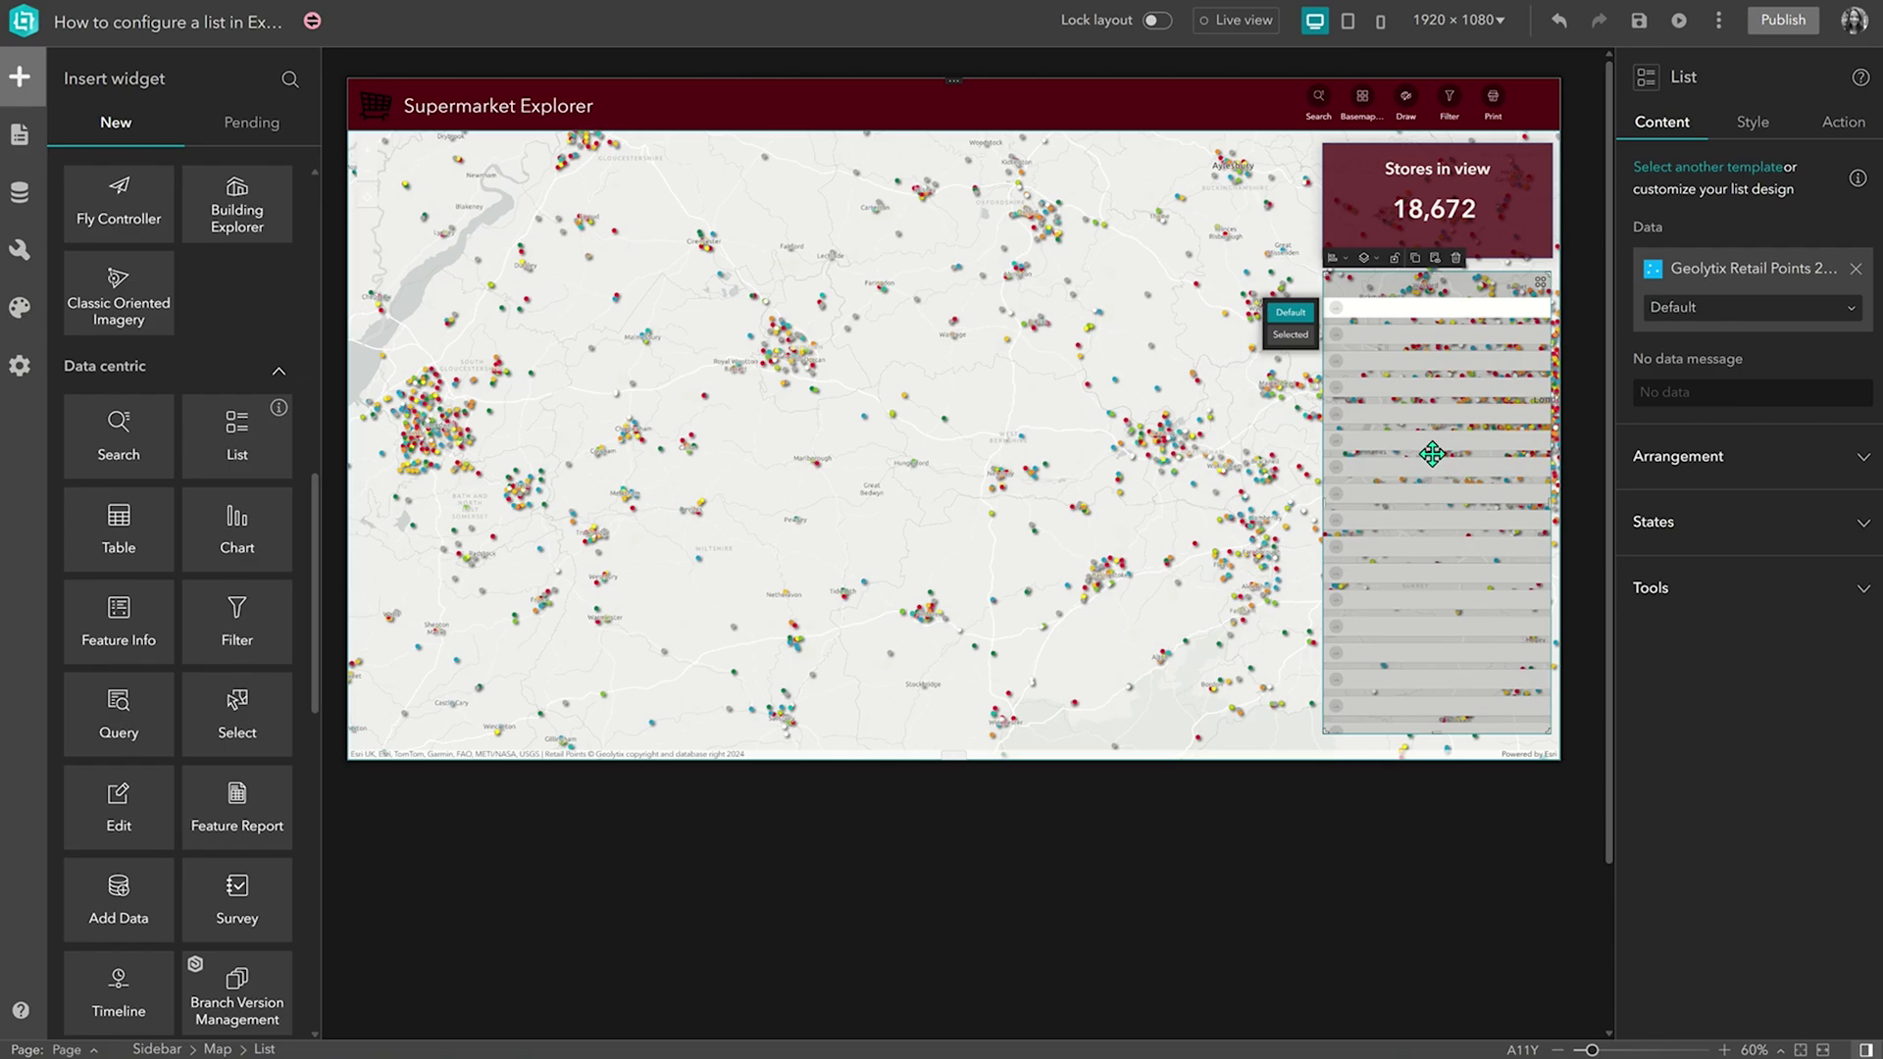
- Insert the store name, town and postcode fields into the list row's text as dynamic content
left_click(1421, 310)
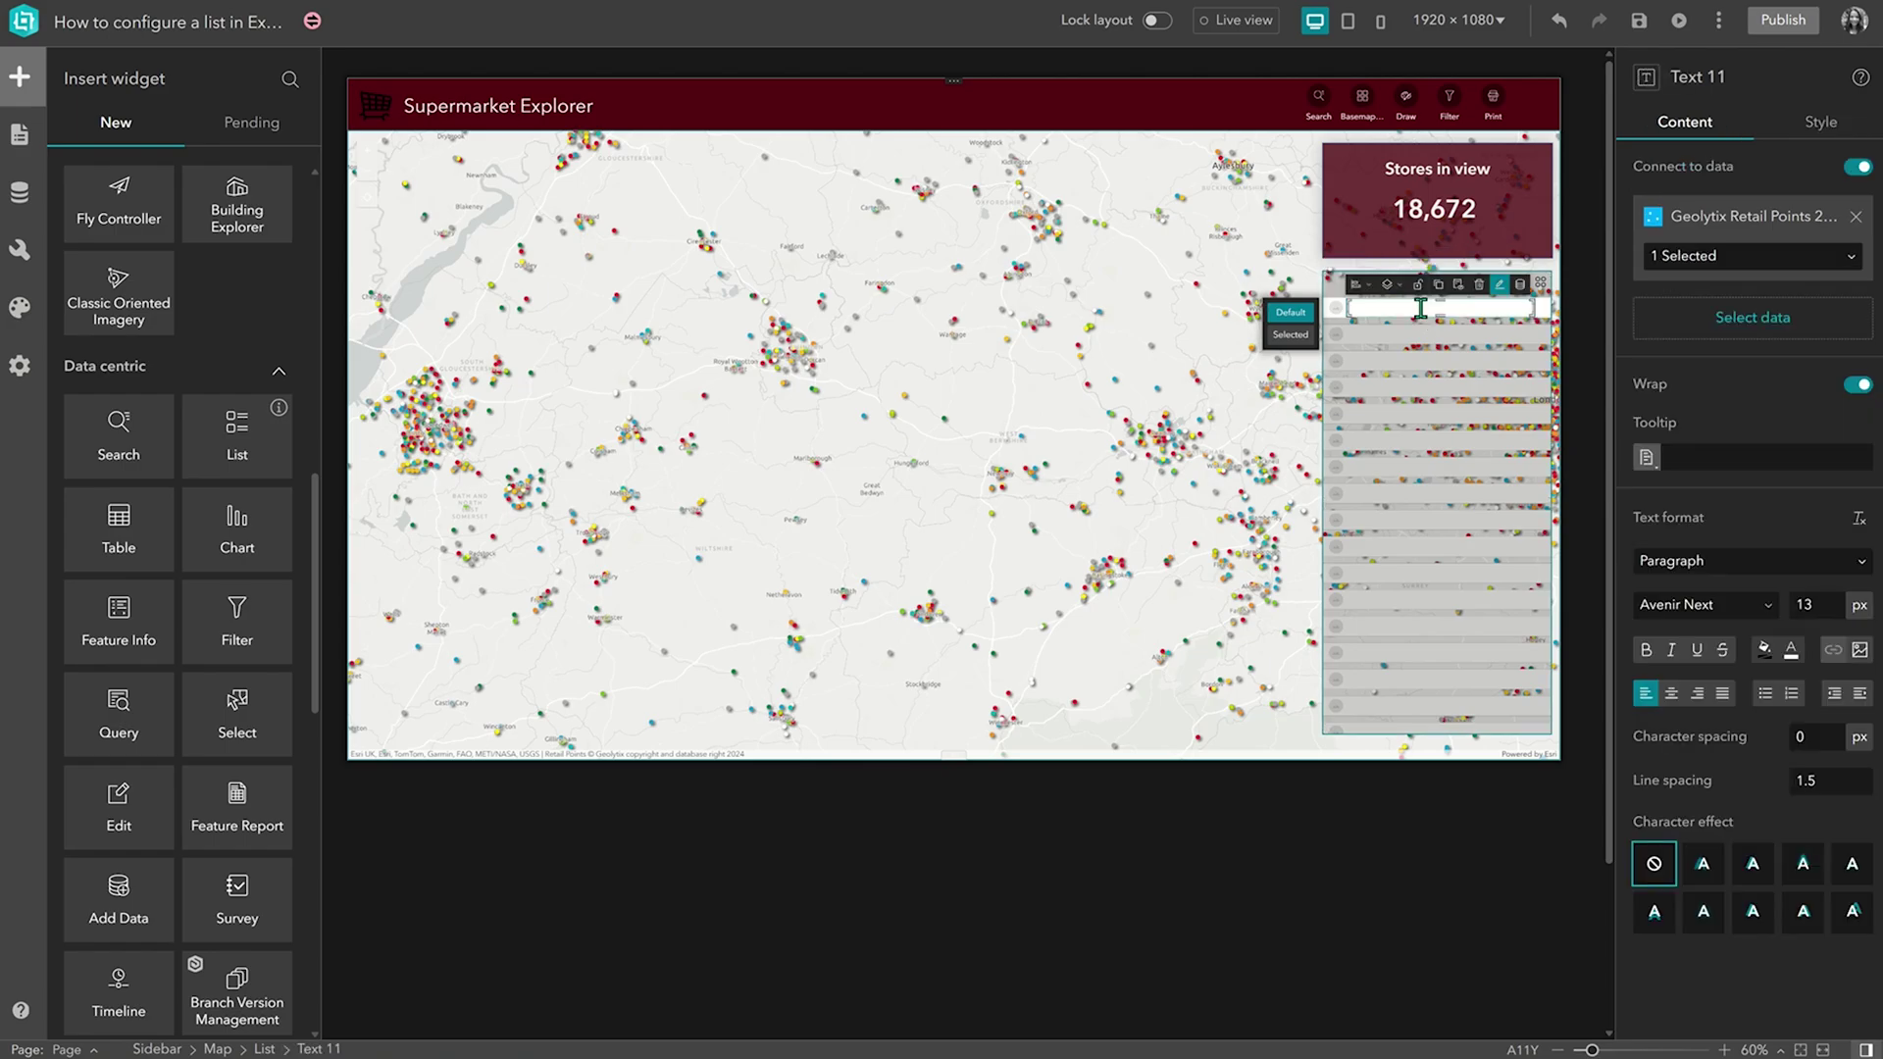
left_click(1520, 286)
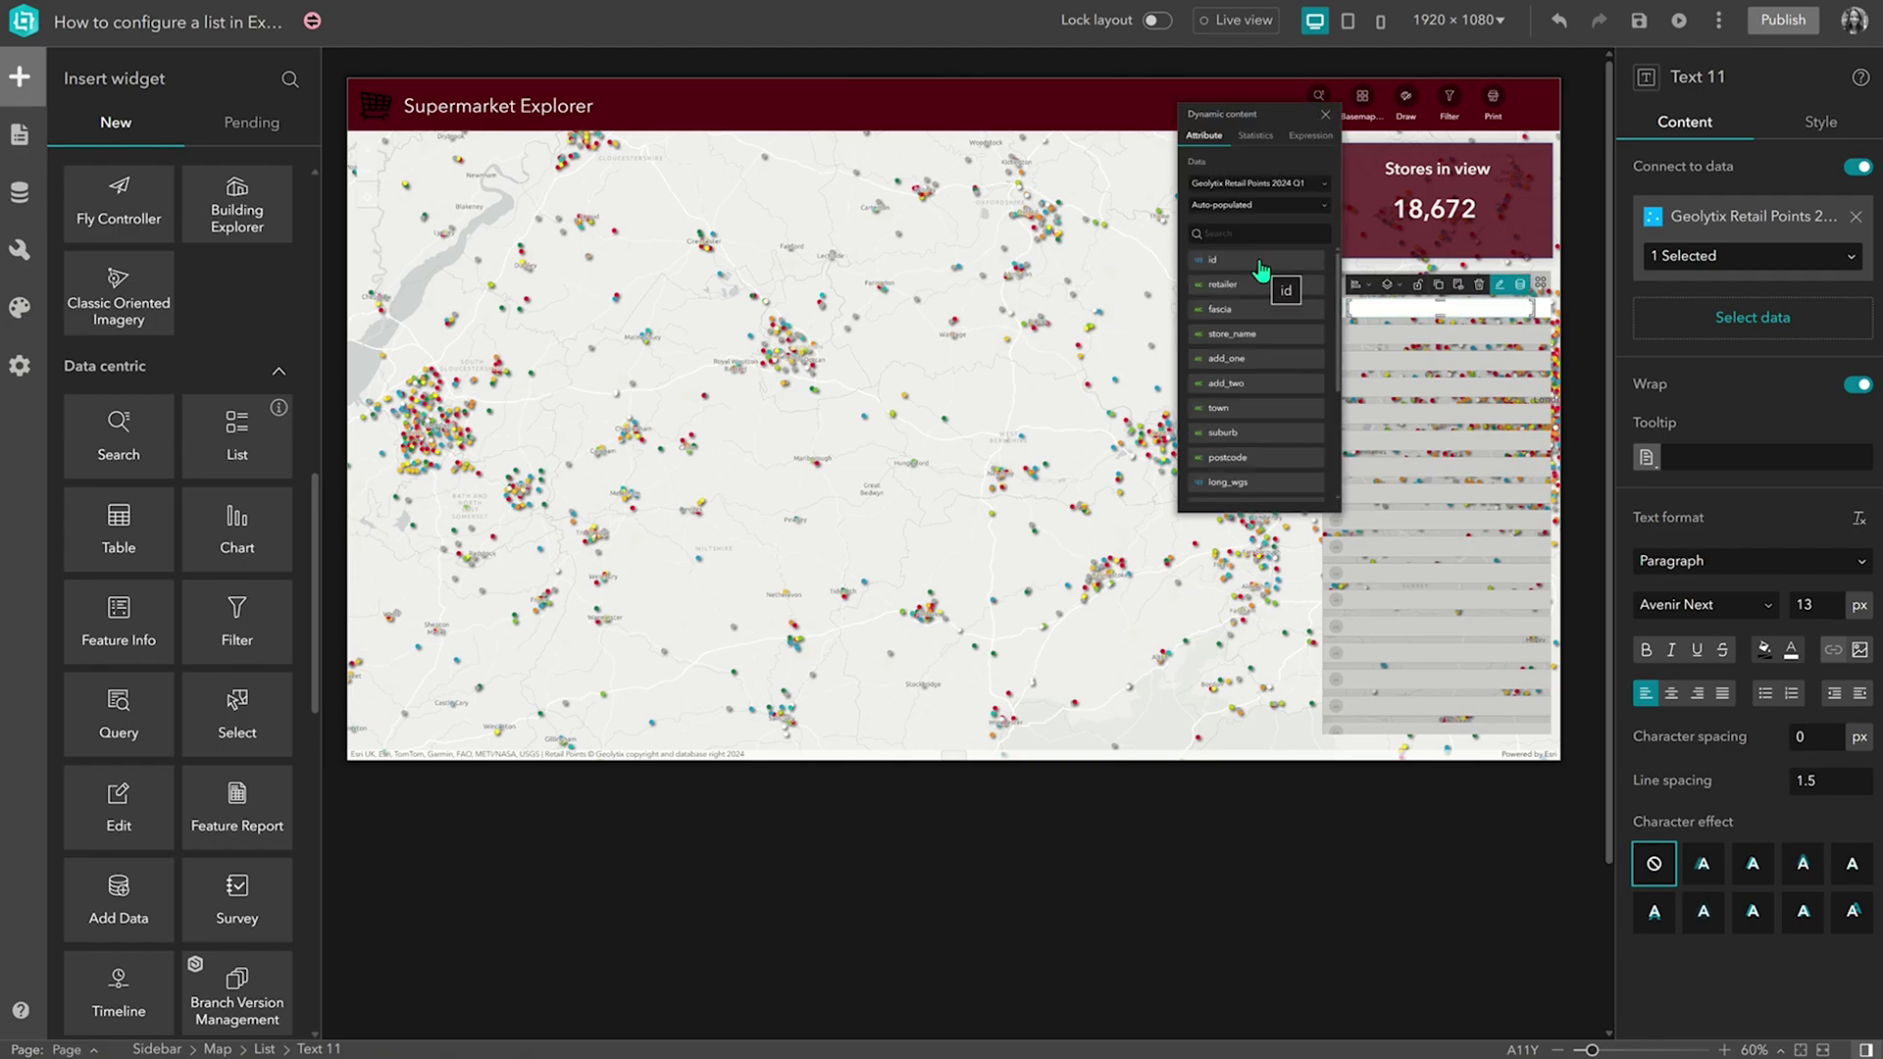
scroll(1261, 269, "down", 3)
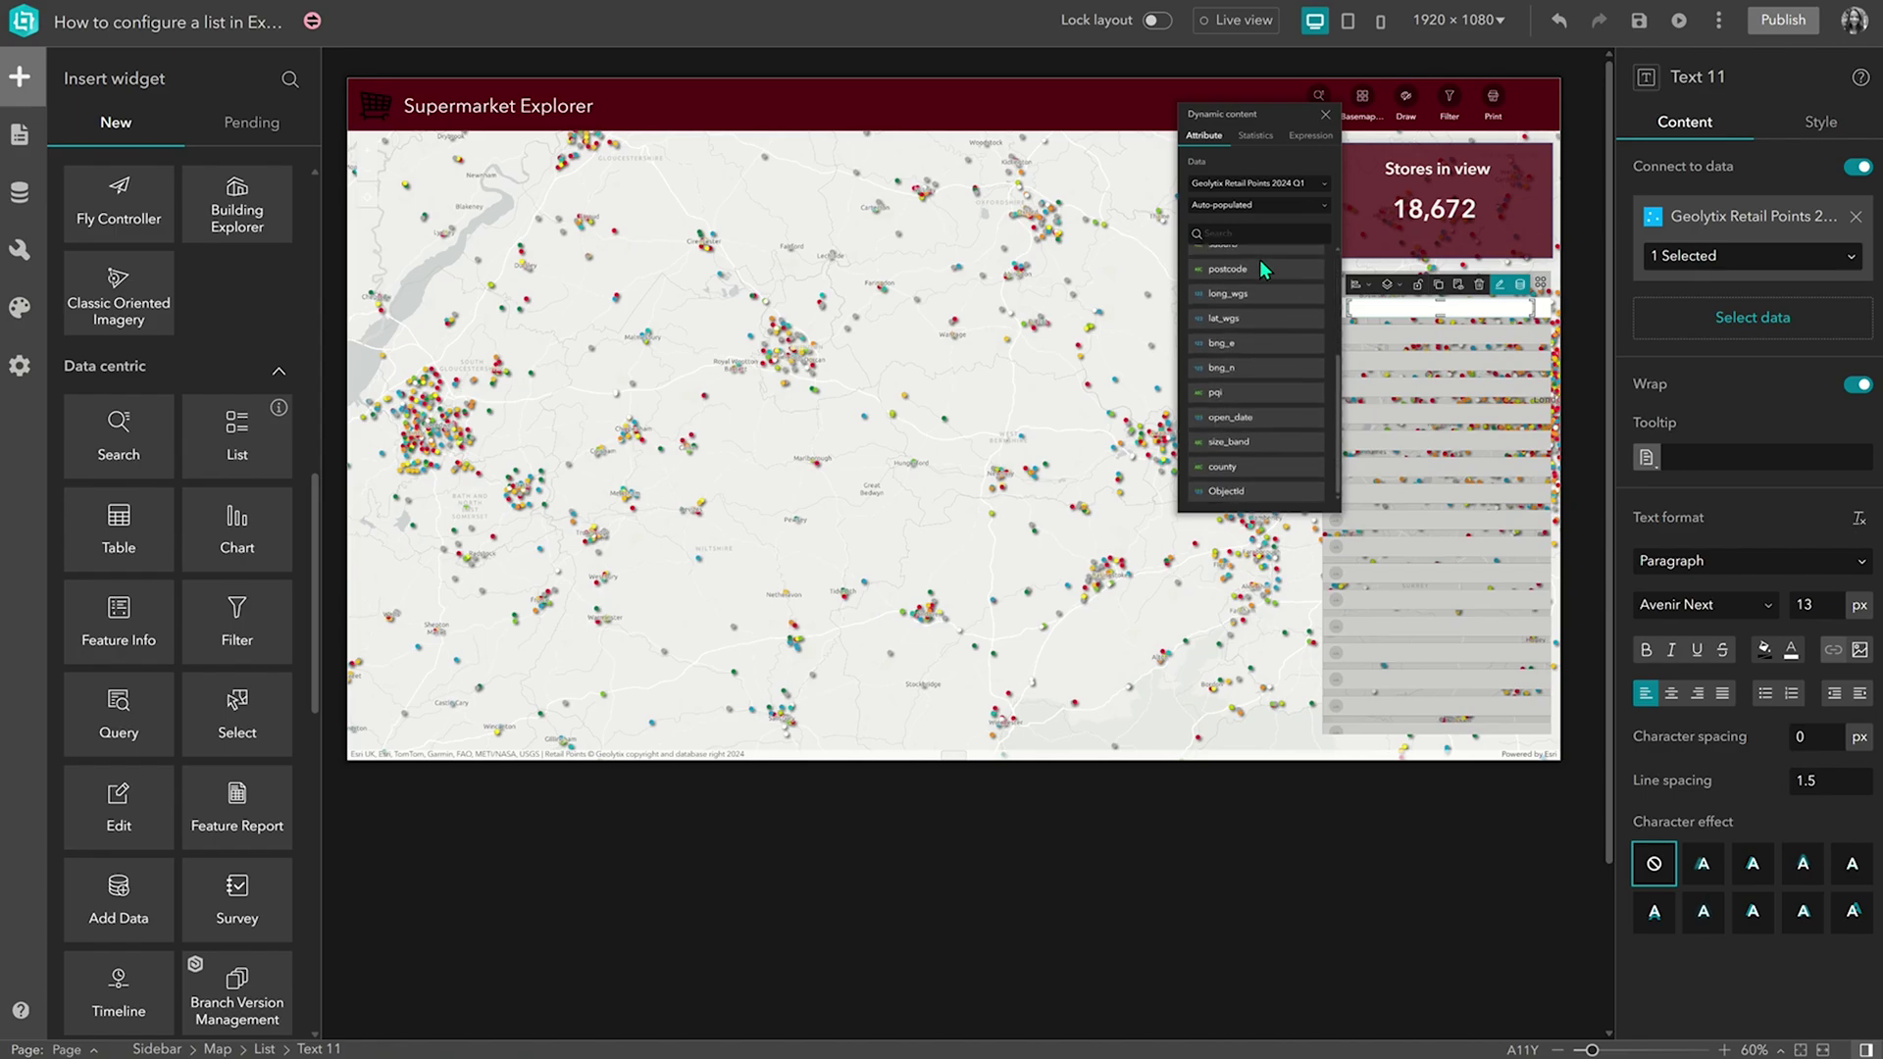
scroll(1260, 264, "up", 3)
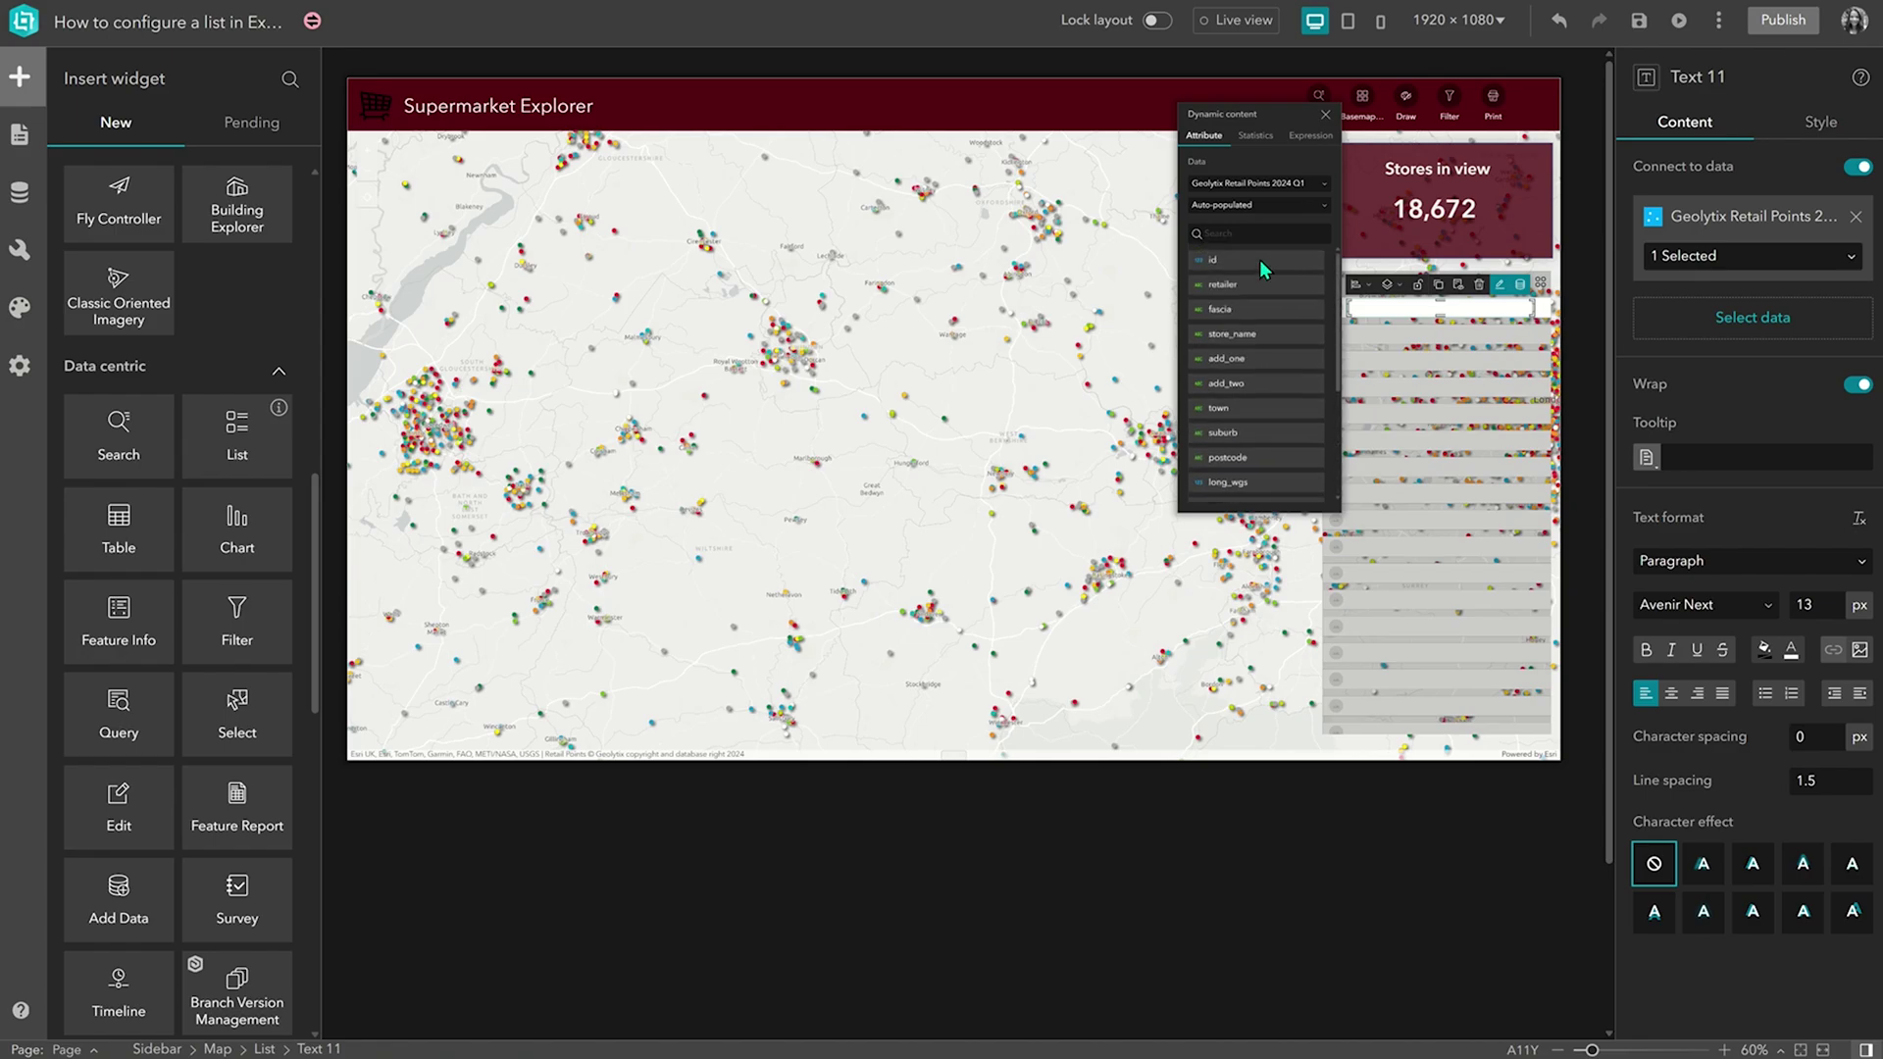
right_click(1234, 335)
key("Escape")
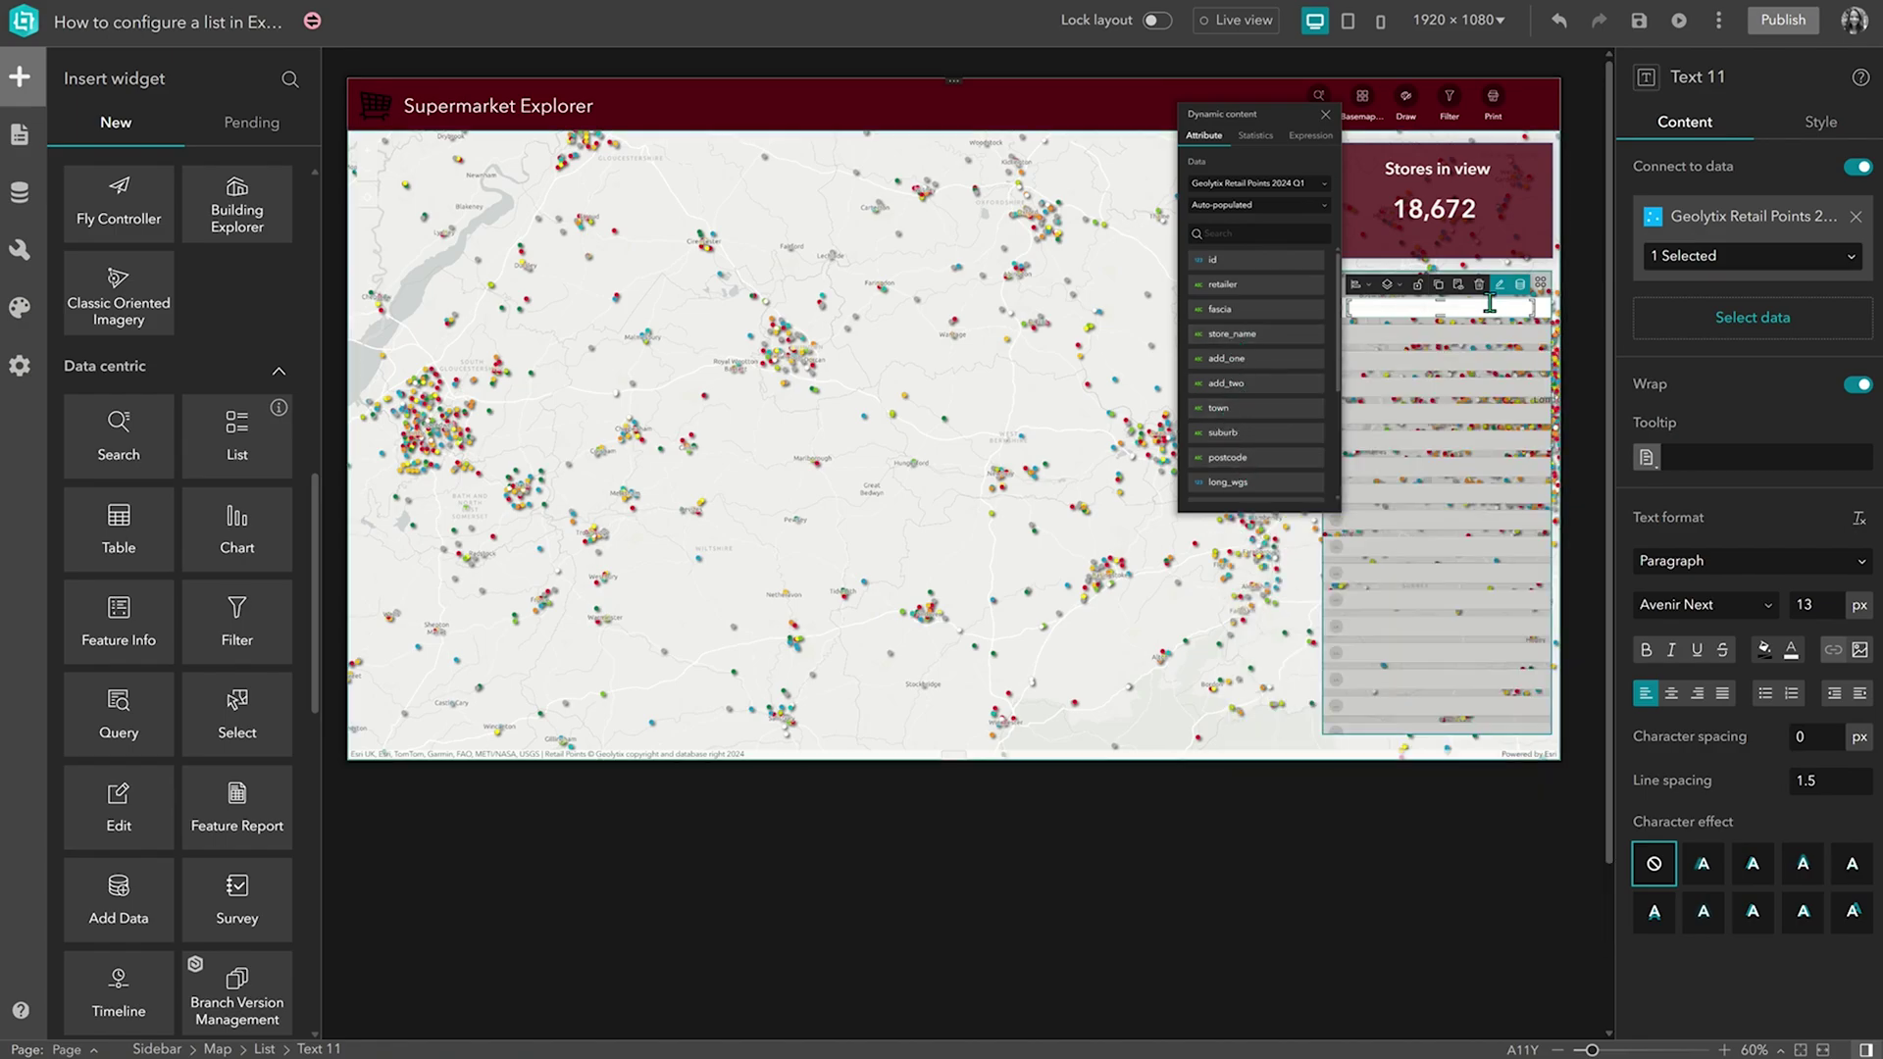
- Make the store name, town and postcode text black from the Standard colors
left_click_drag(1508, 307, 1315, 328)
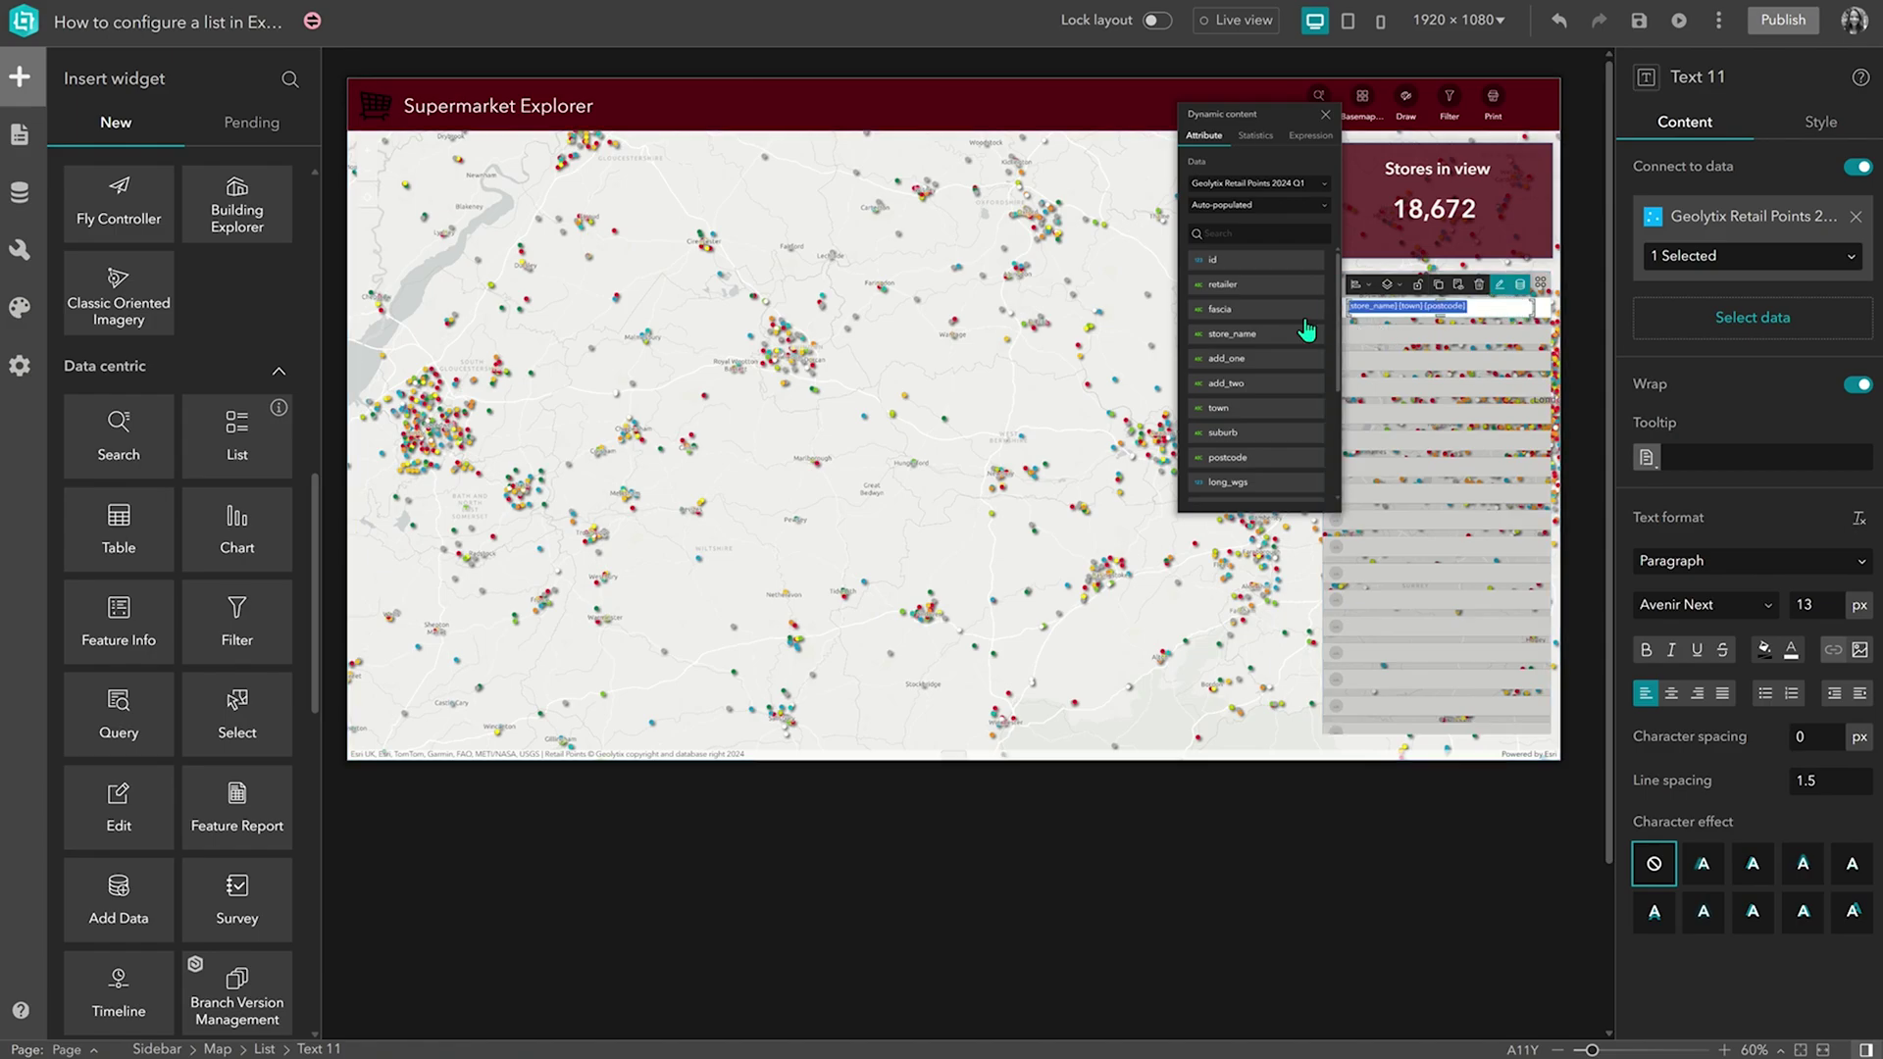
left_click(1788, 651)
left_click(1569, 748)
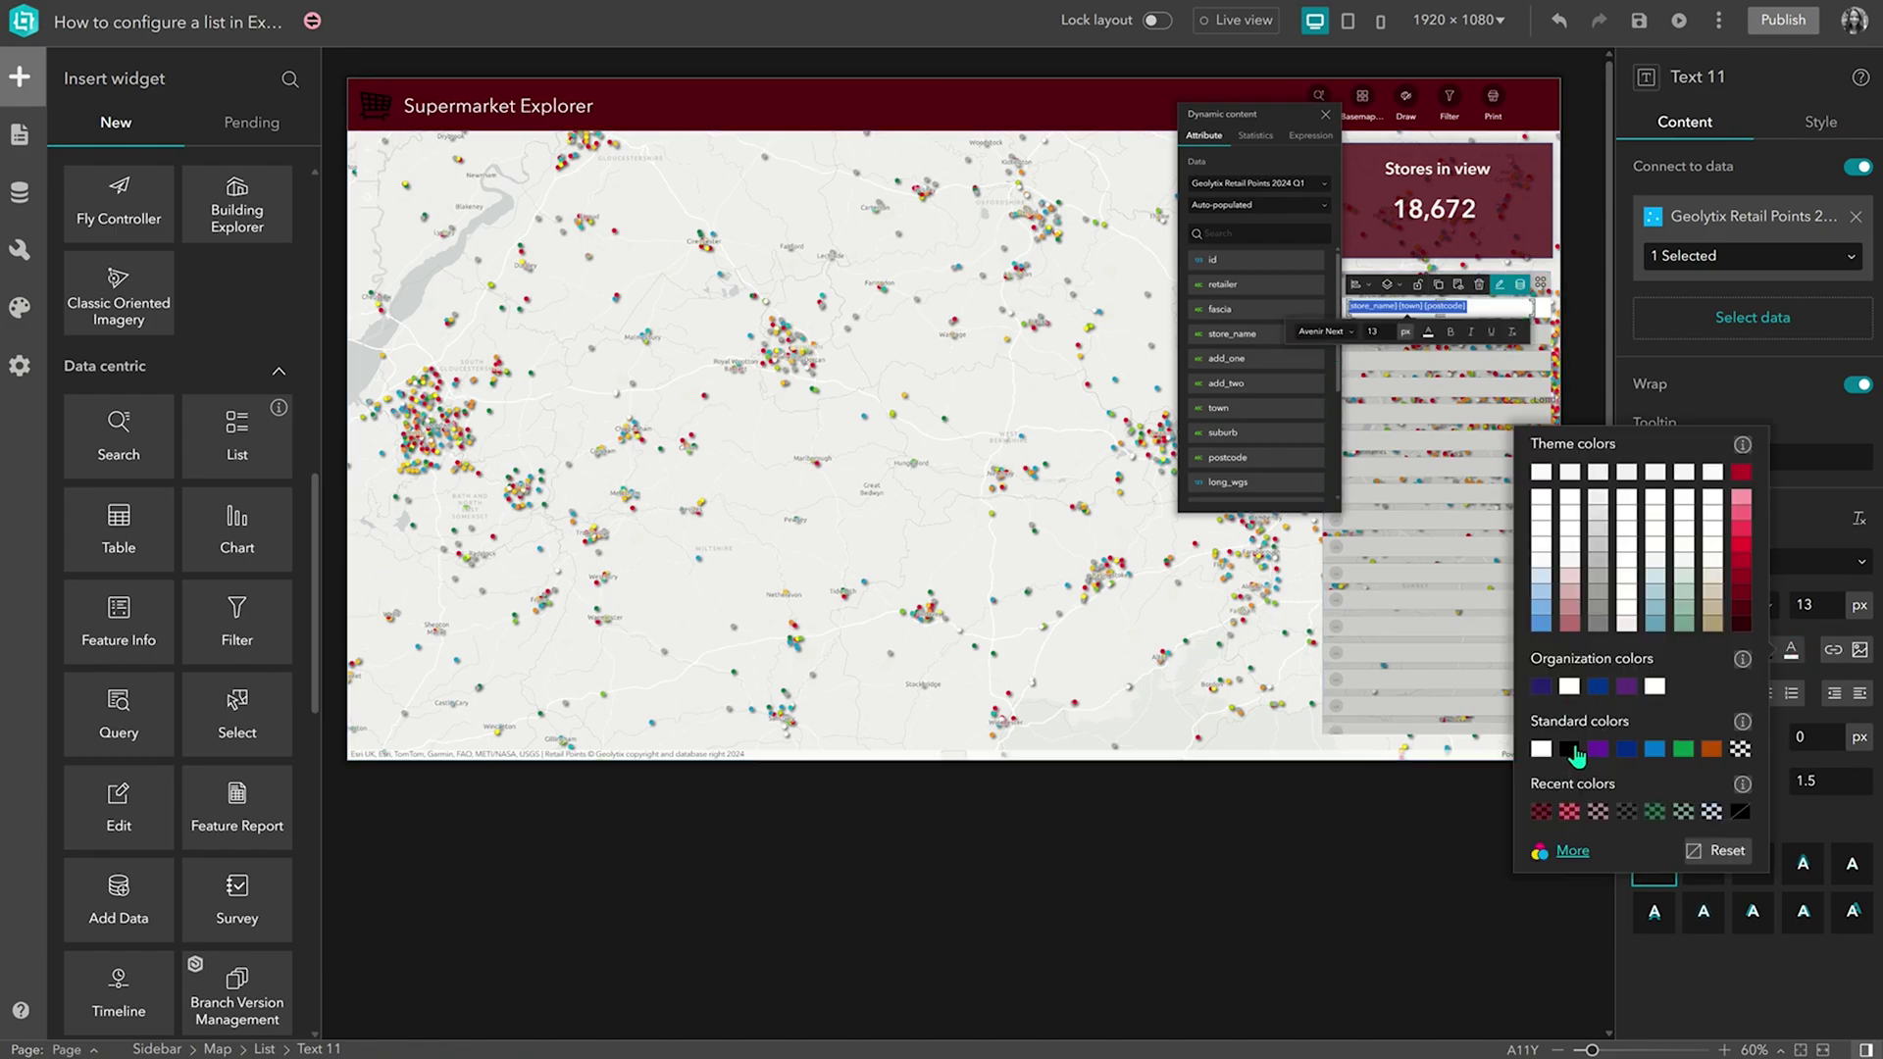
left_click(981, 535)
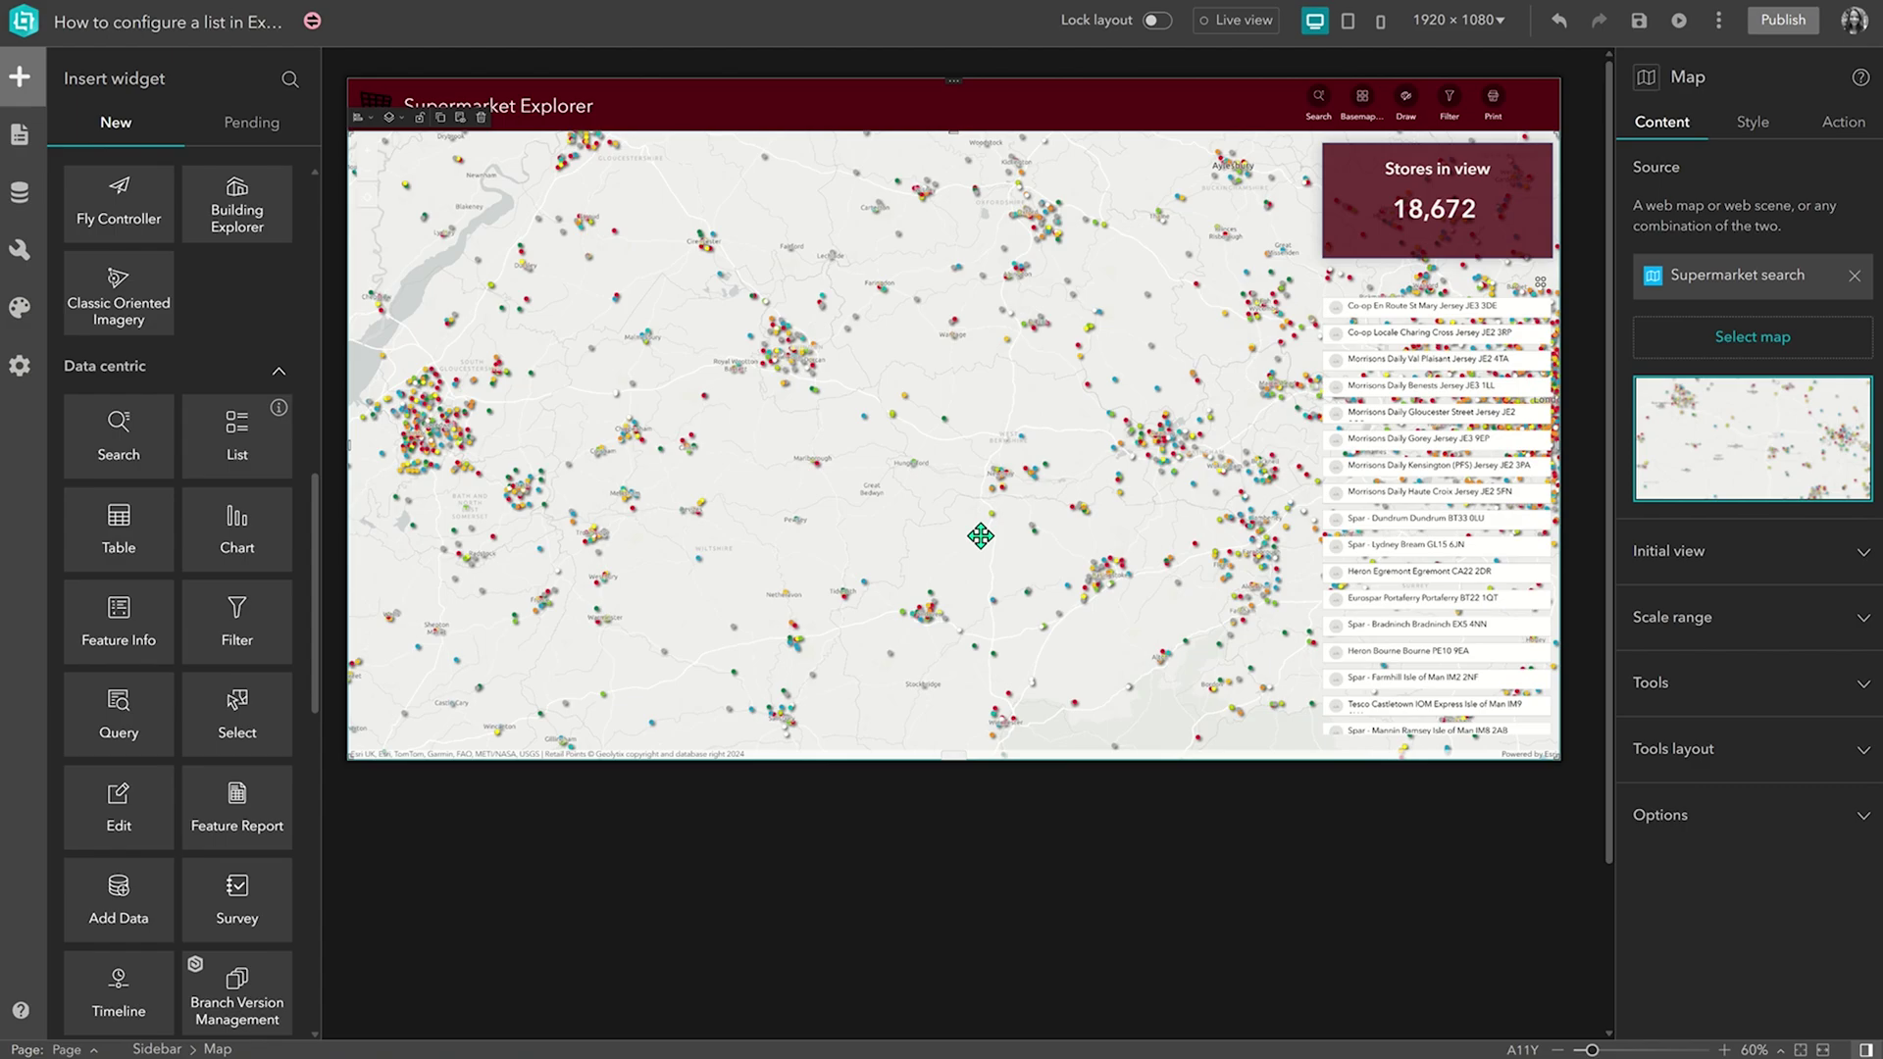
- Format the store_name field in the list item text as 20 px bold
left_click(1437, 316)
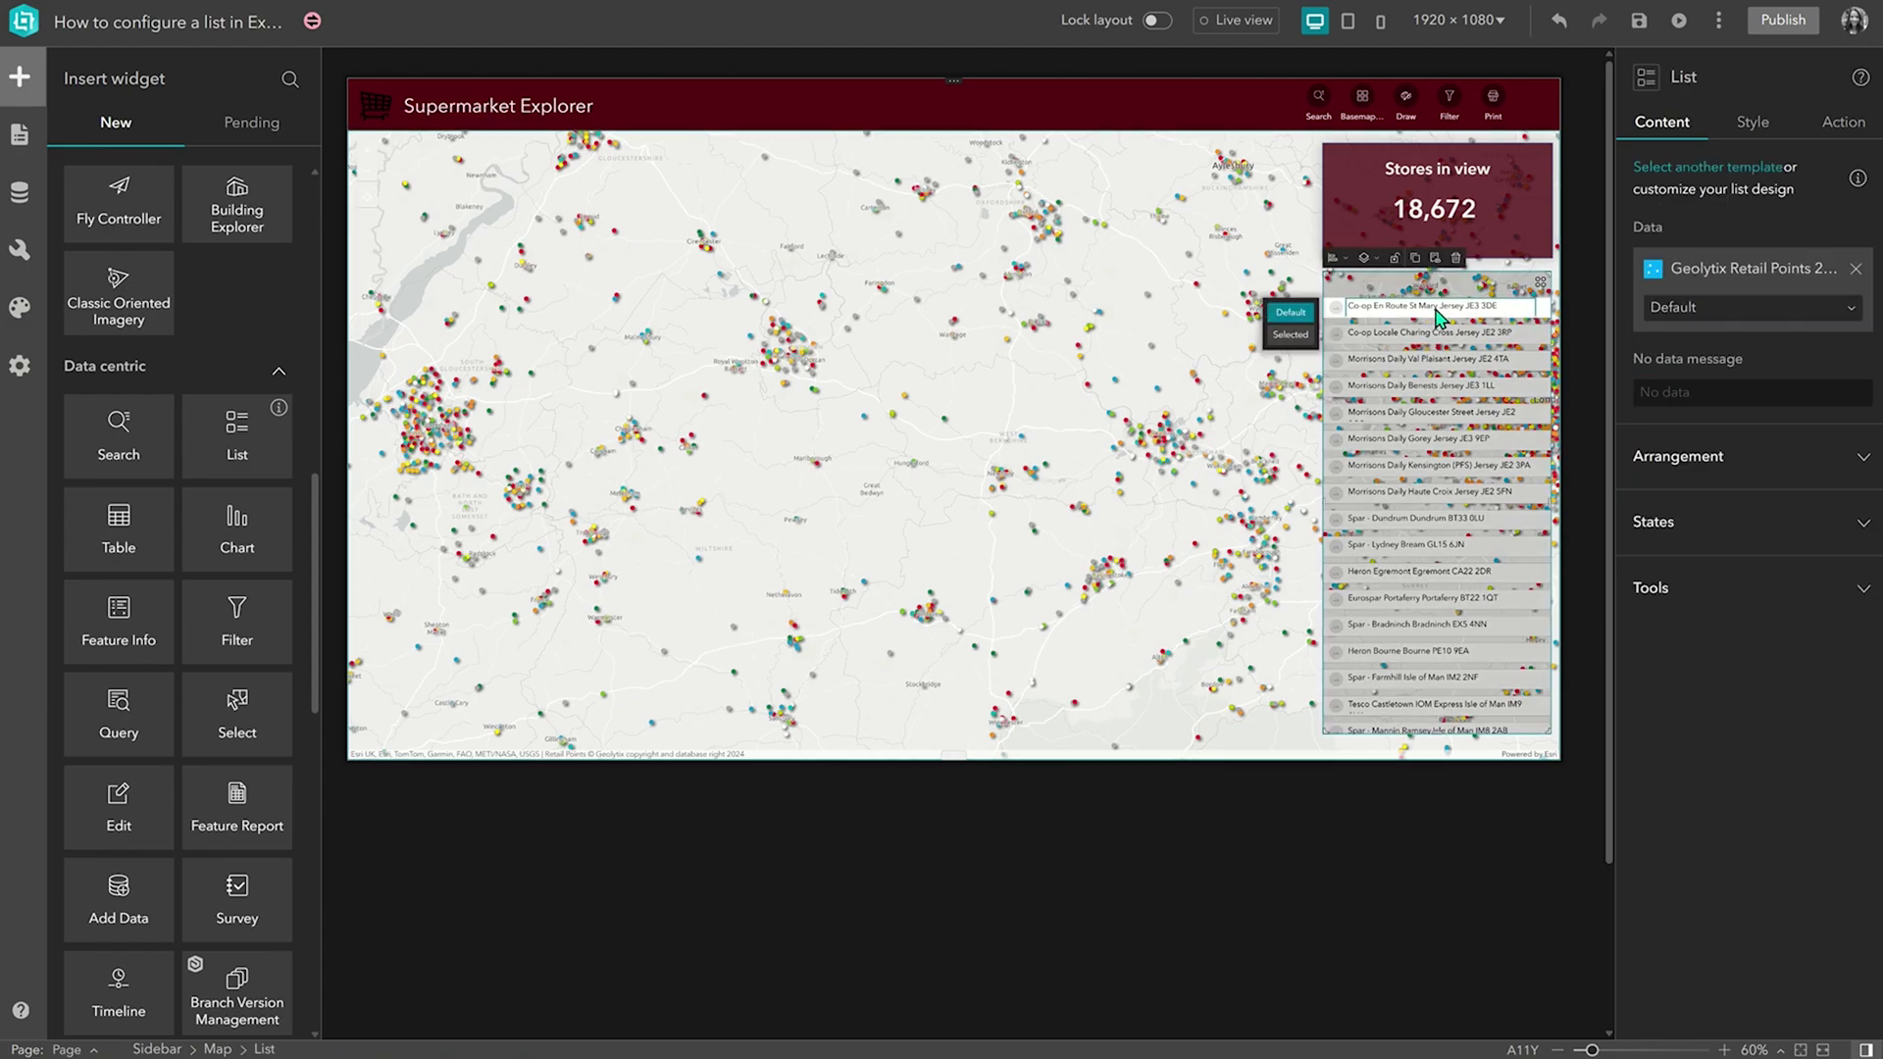
left_click(1403, 307)
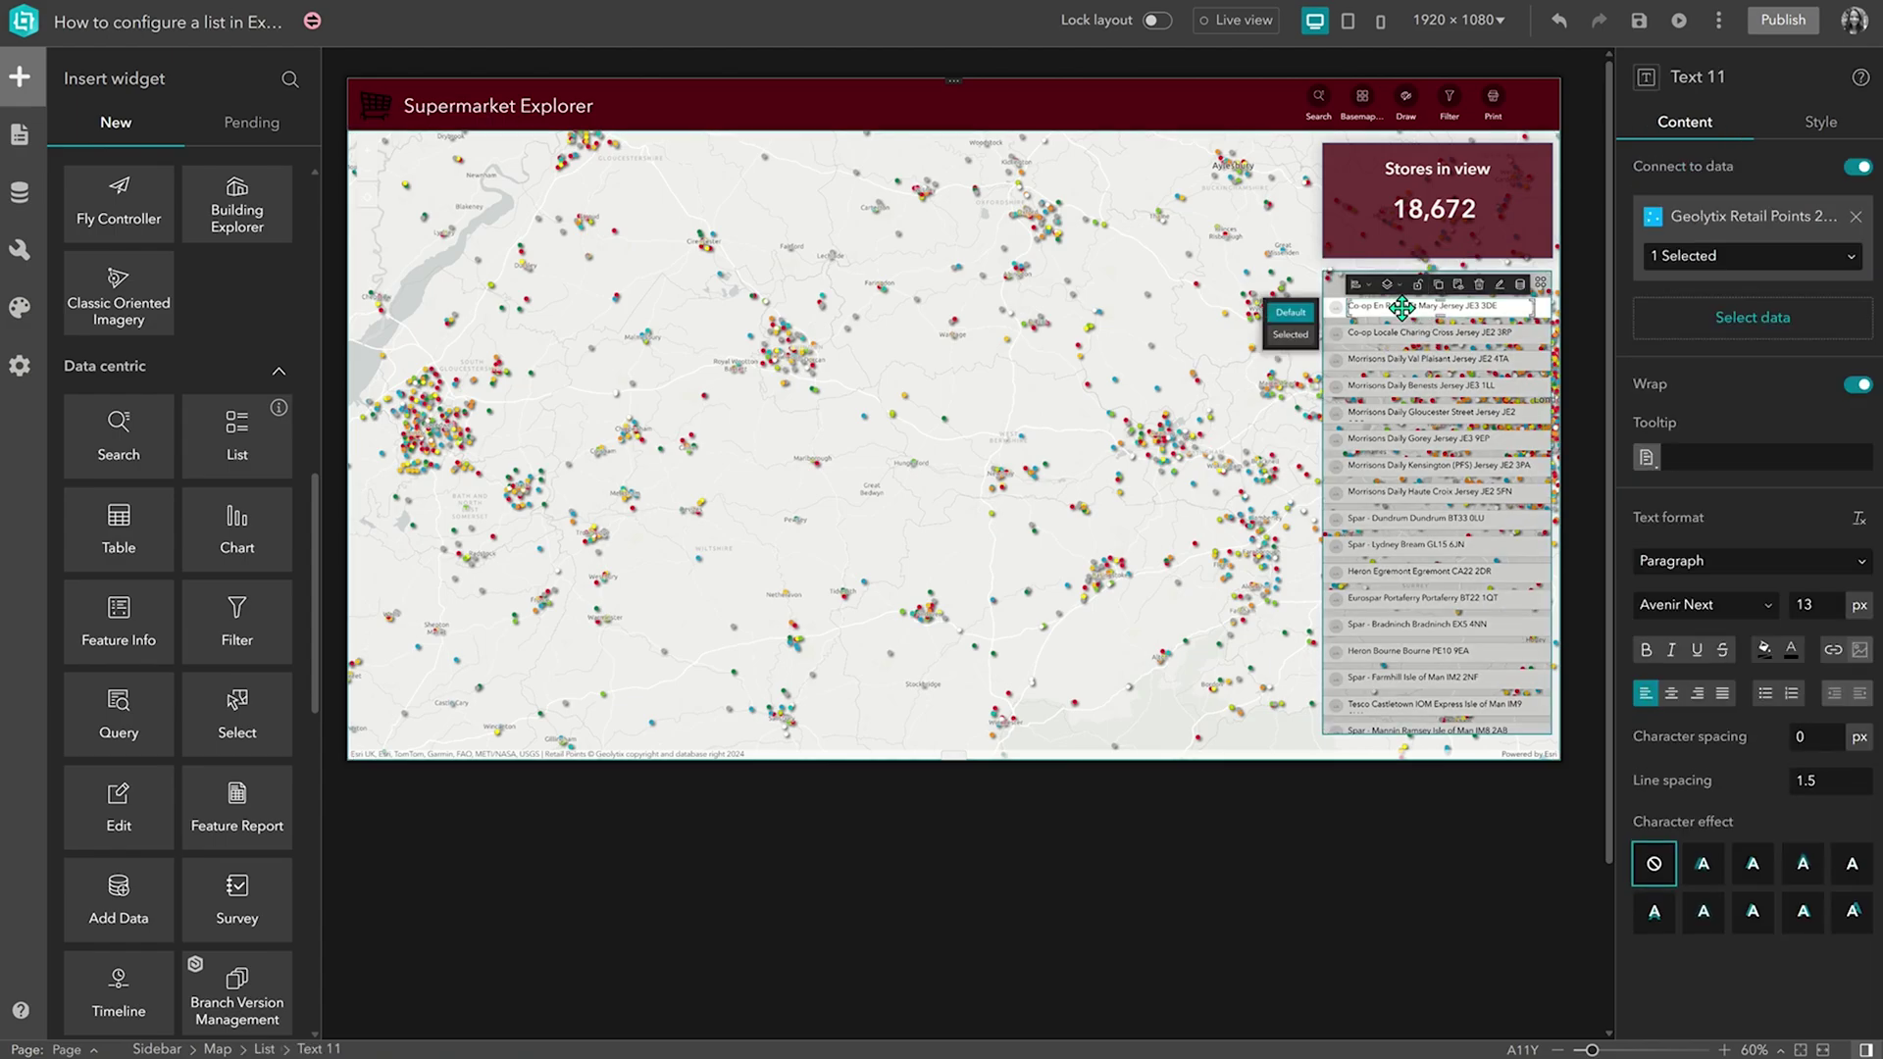
double_click(1403, 307)
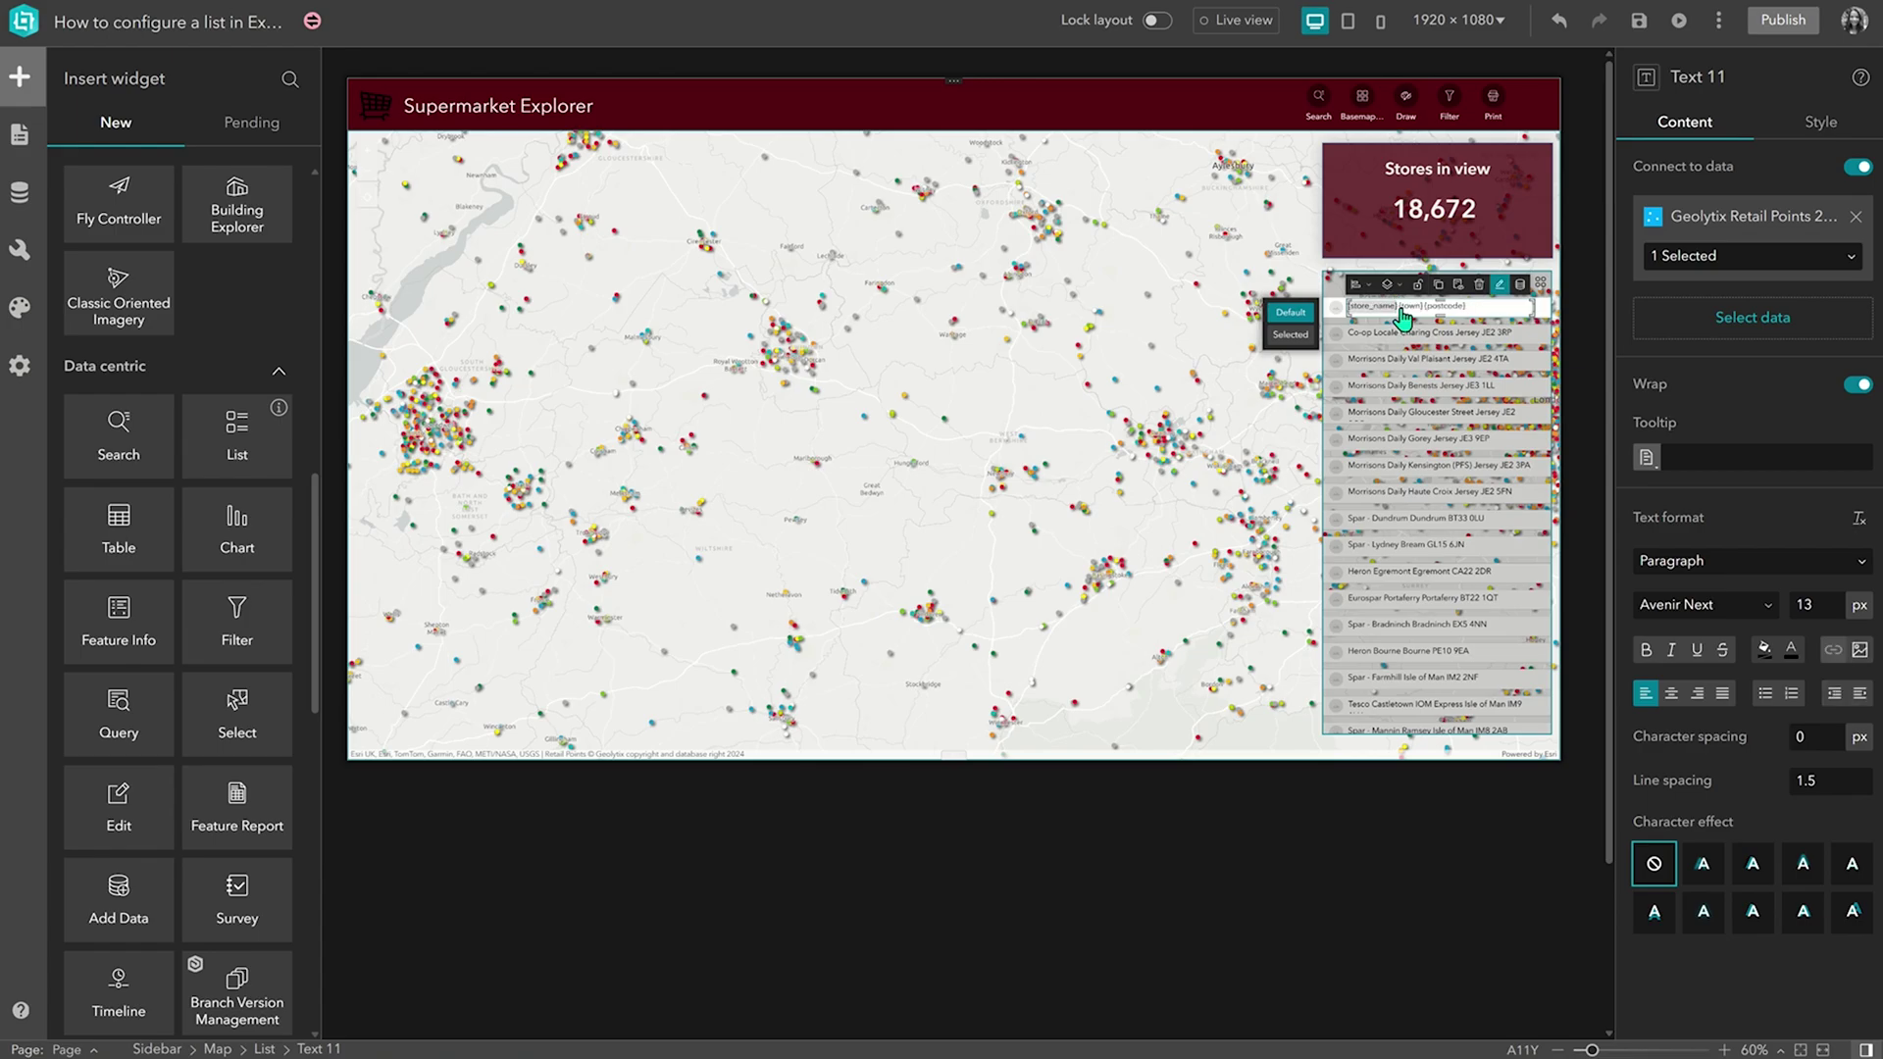
left_click_drag(1399, 306, 1319, 314)
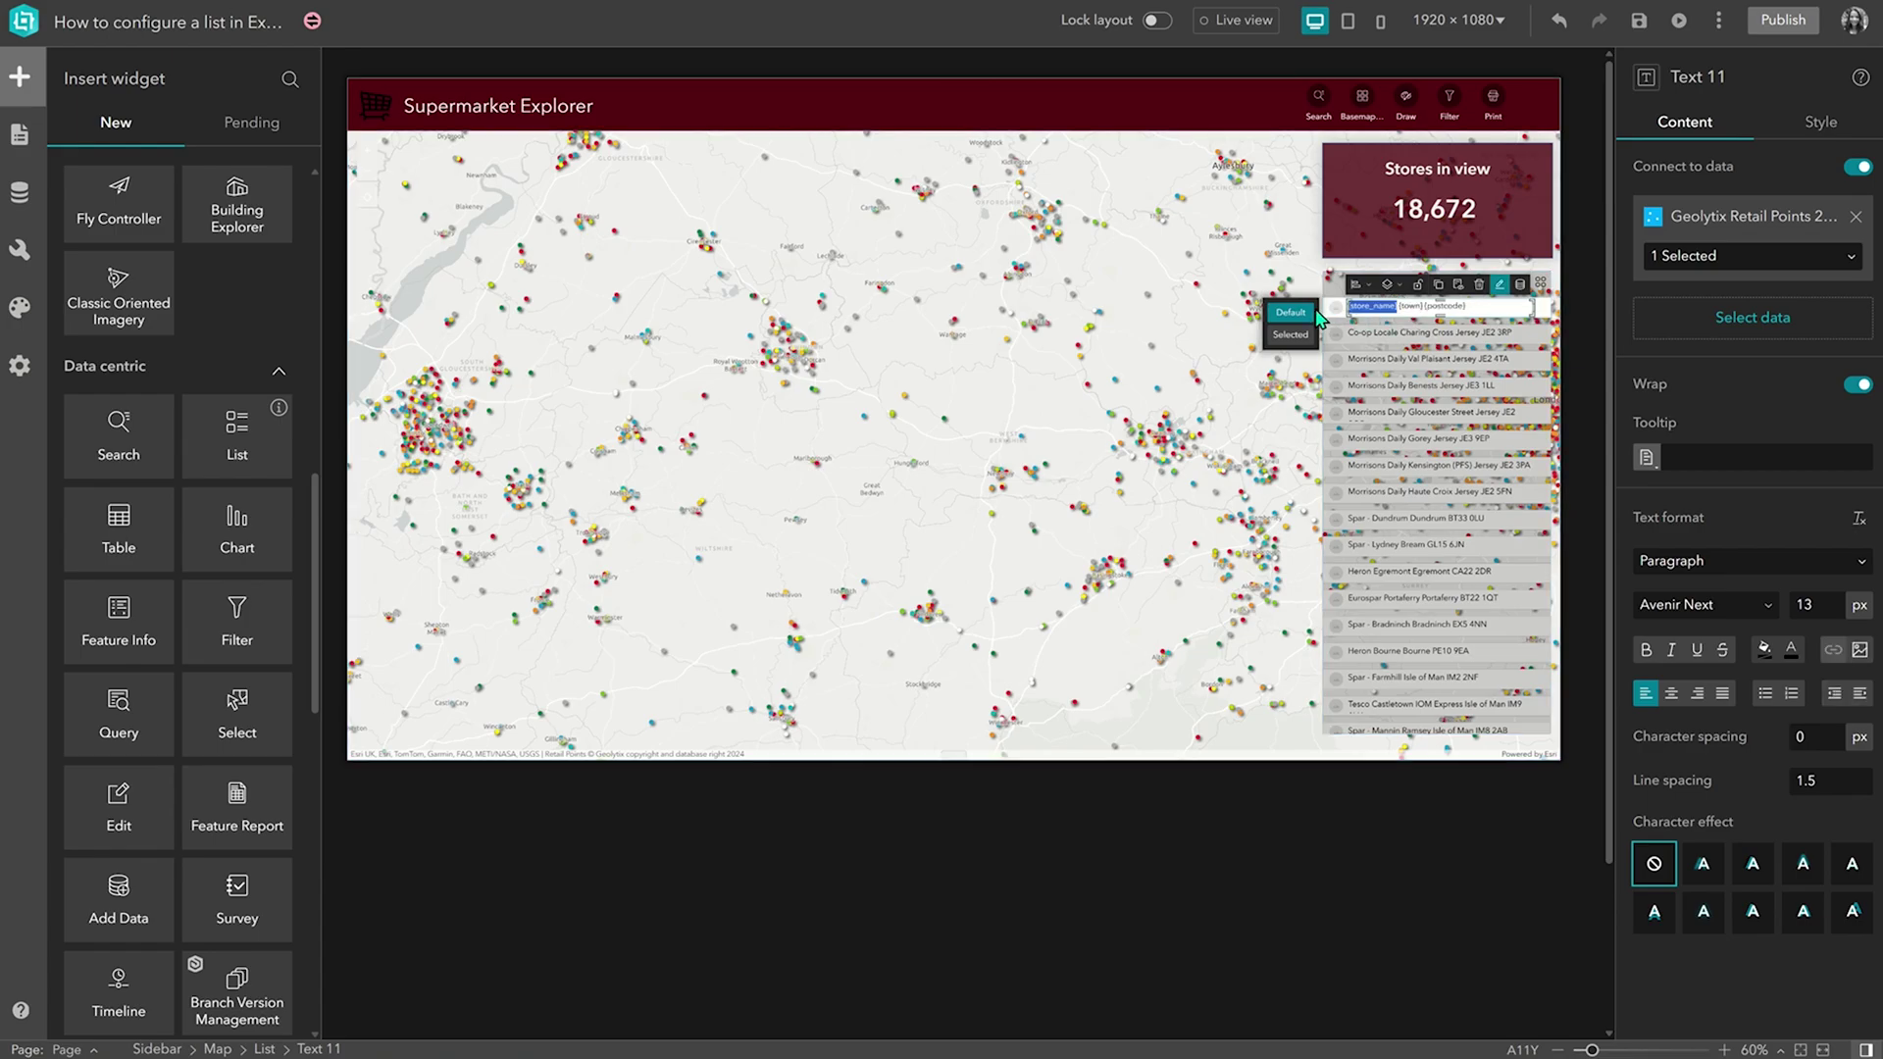
double_click(1816, 605)
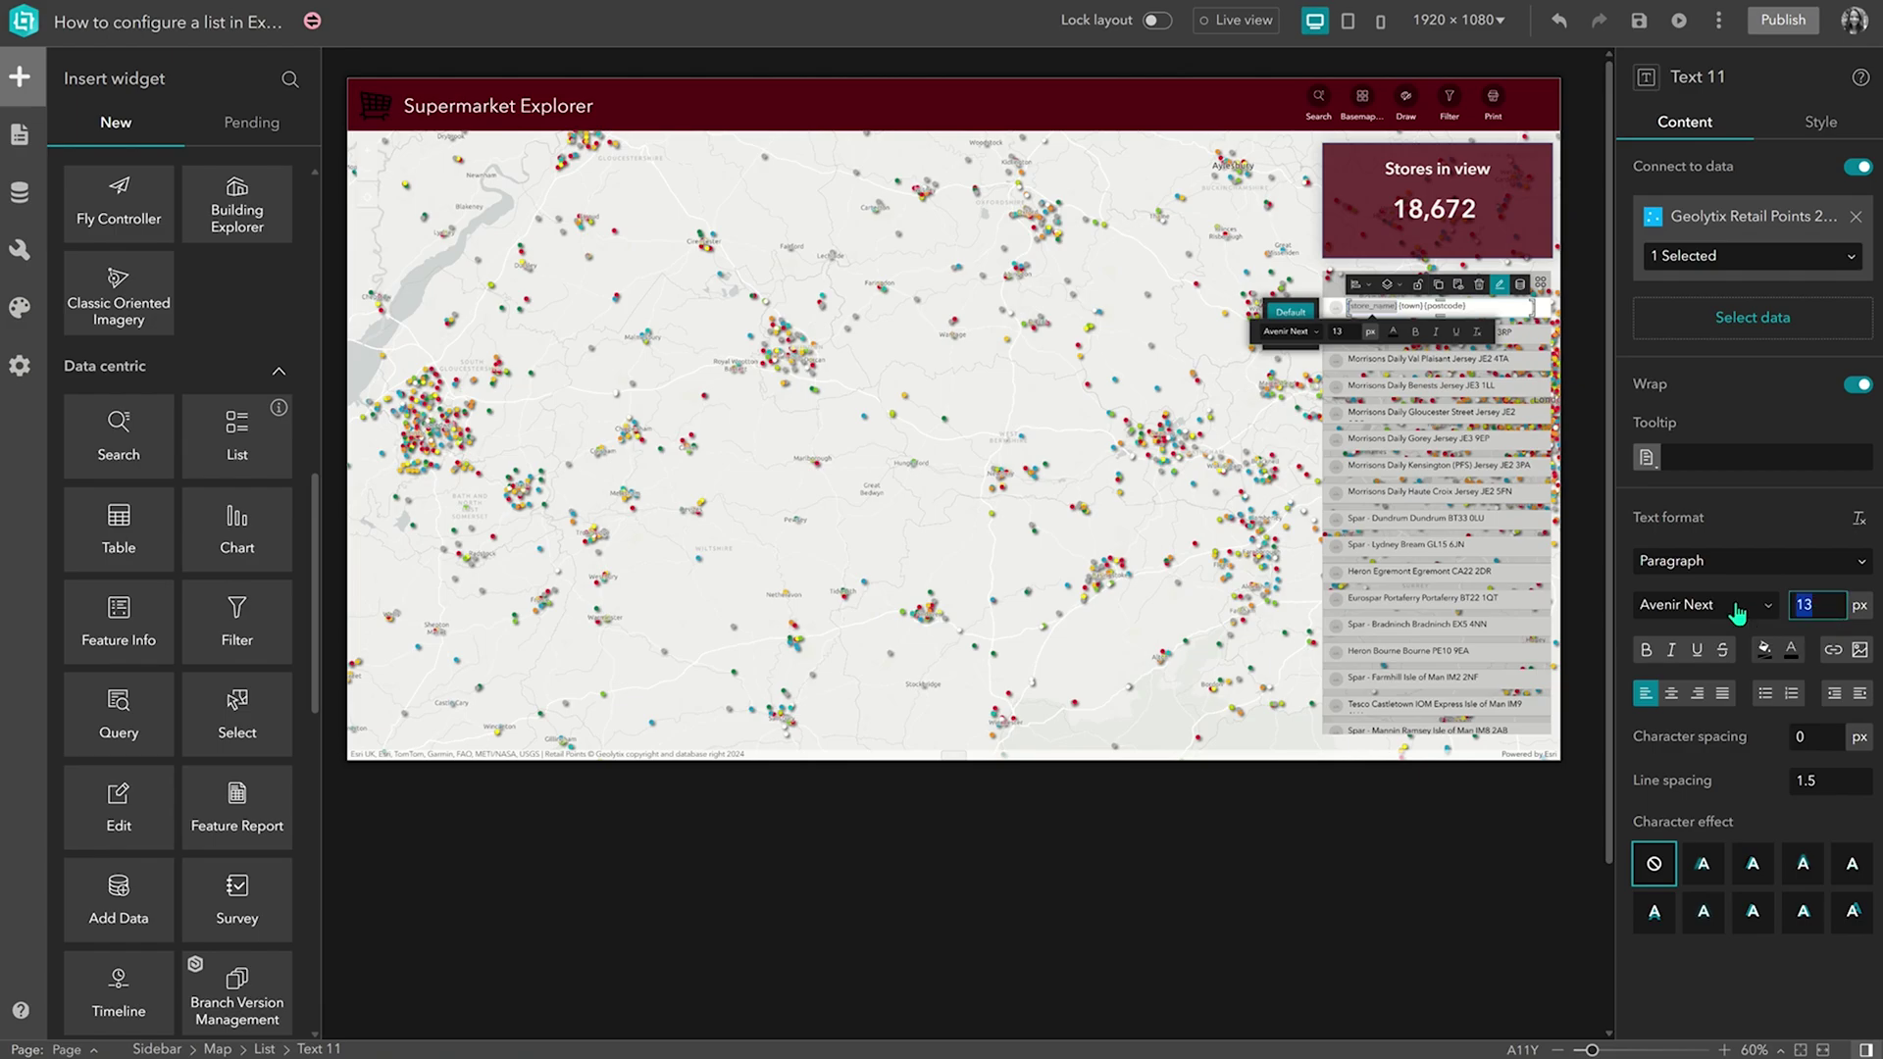
type("20")
left_click(1647, 655)
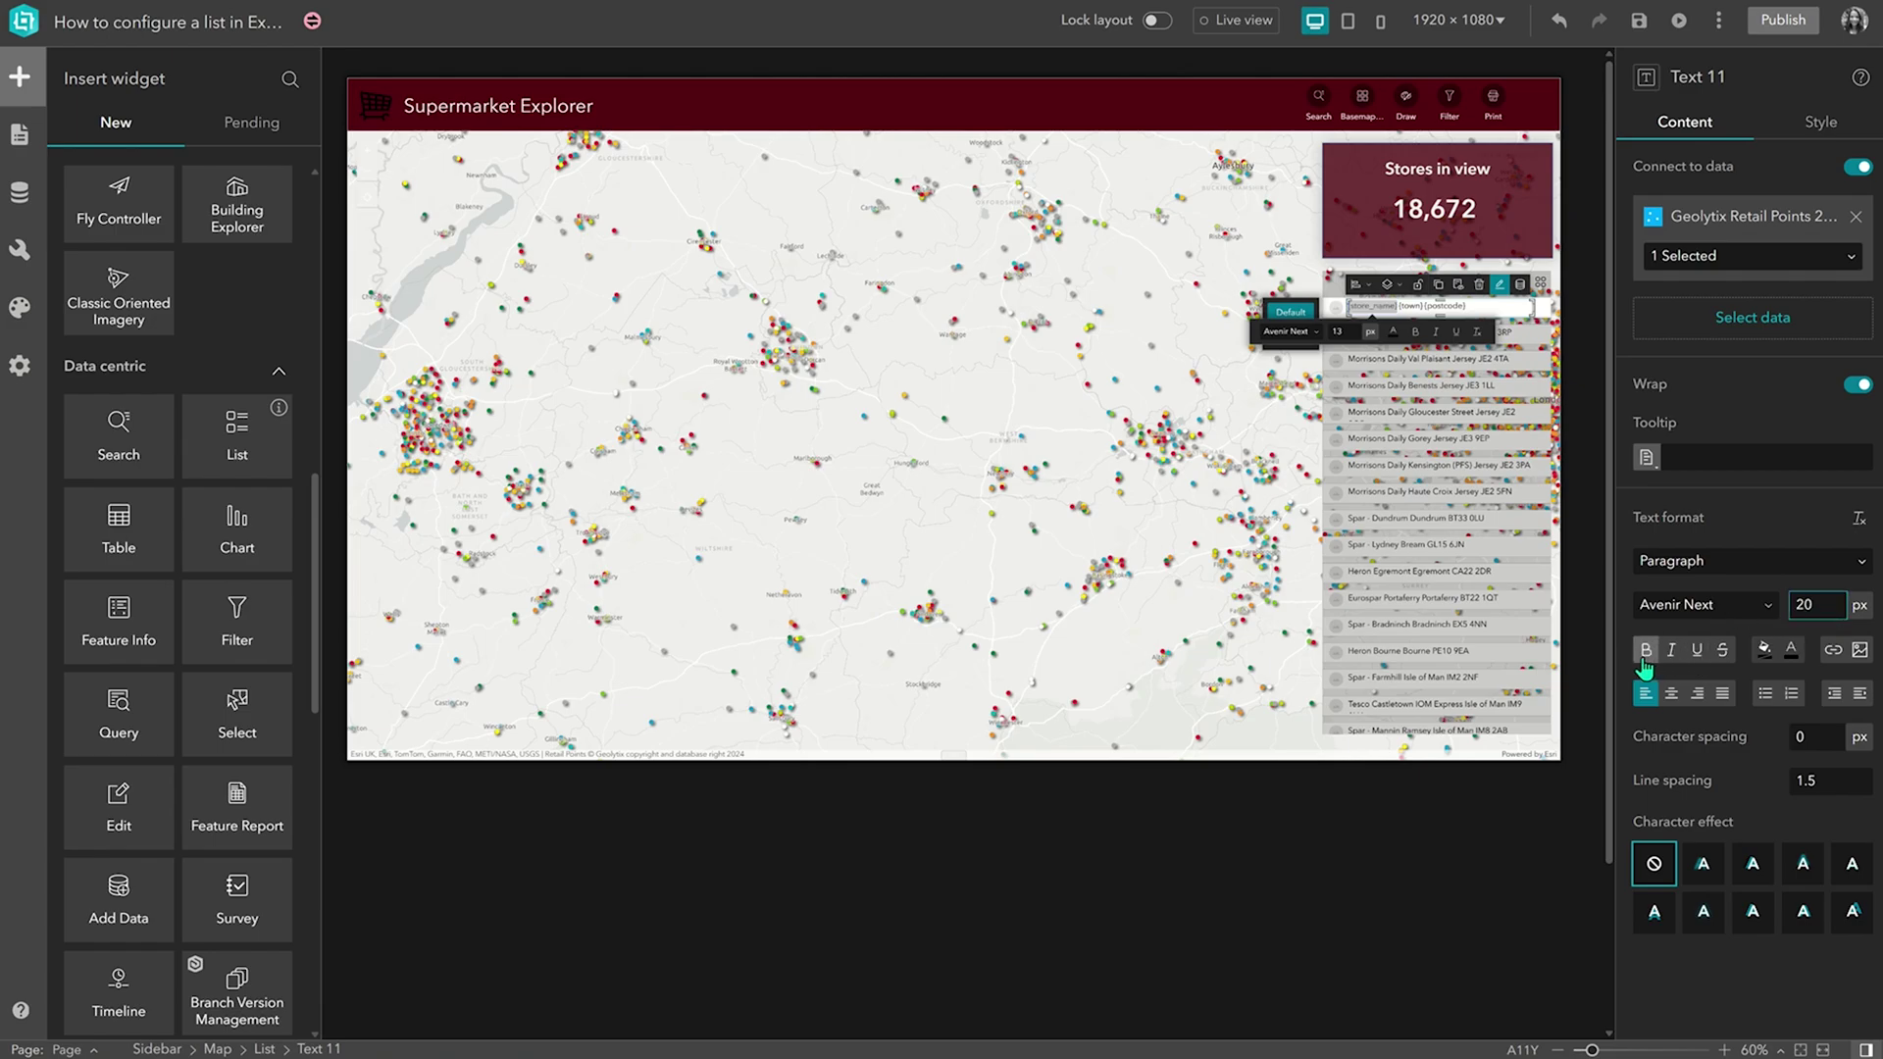
left_click(1514, 308)
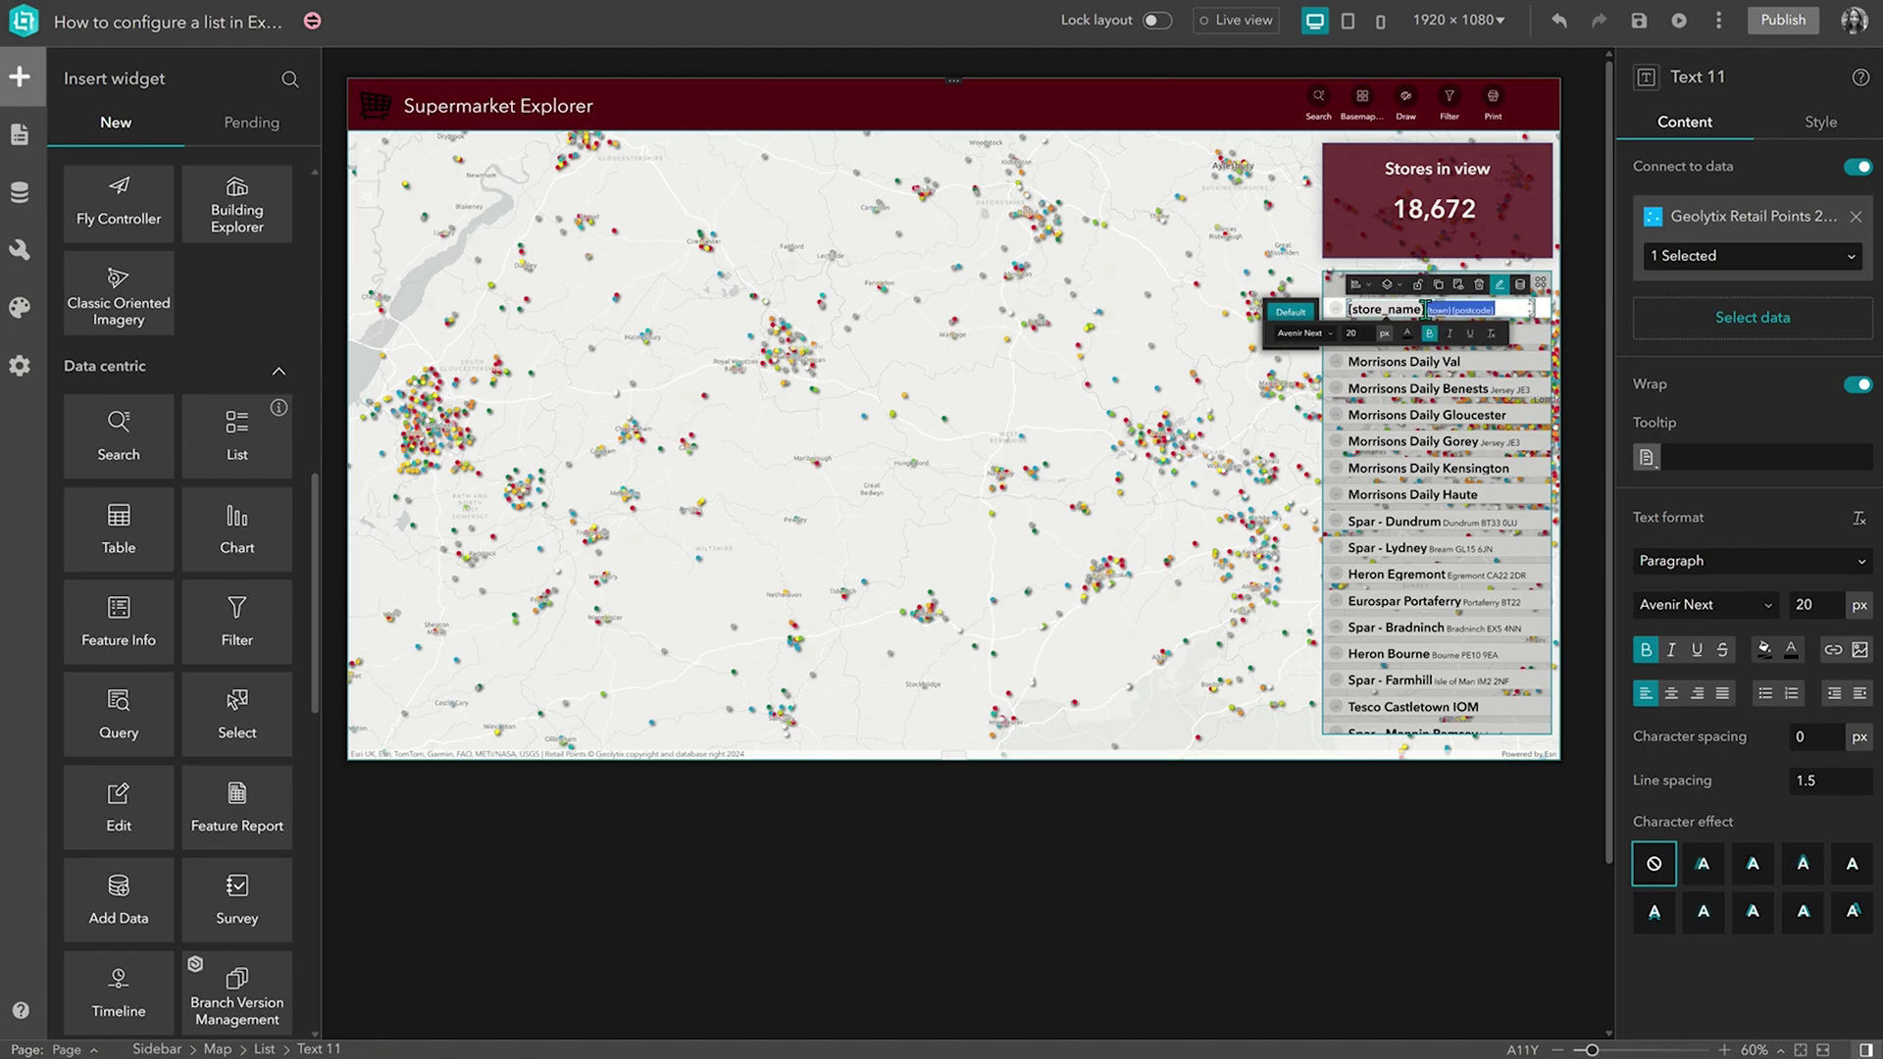
- Format the town and postcode fields as 17 px italic
left_click_drag(1427, 310, 1536, 431)
double_click(1809, 605)
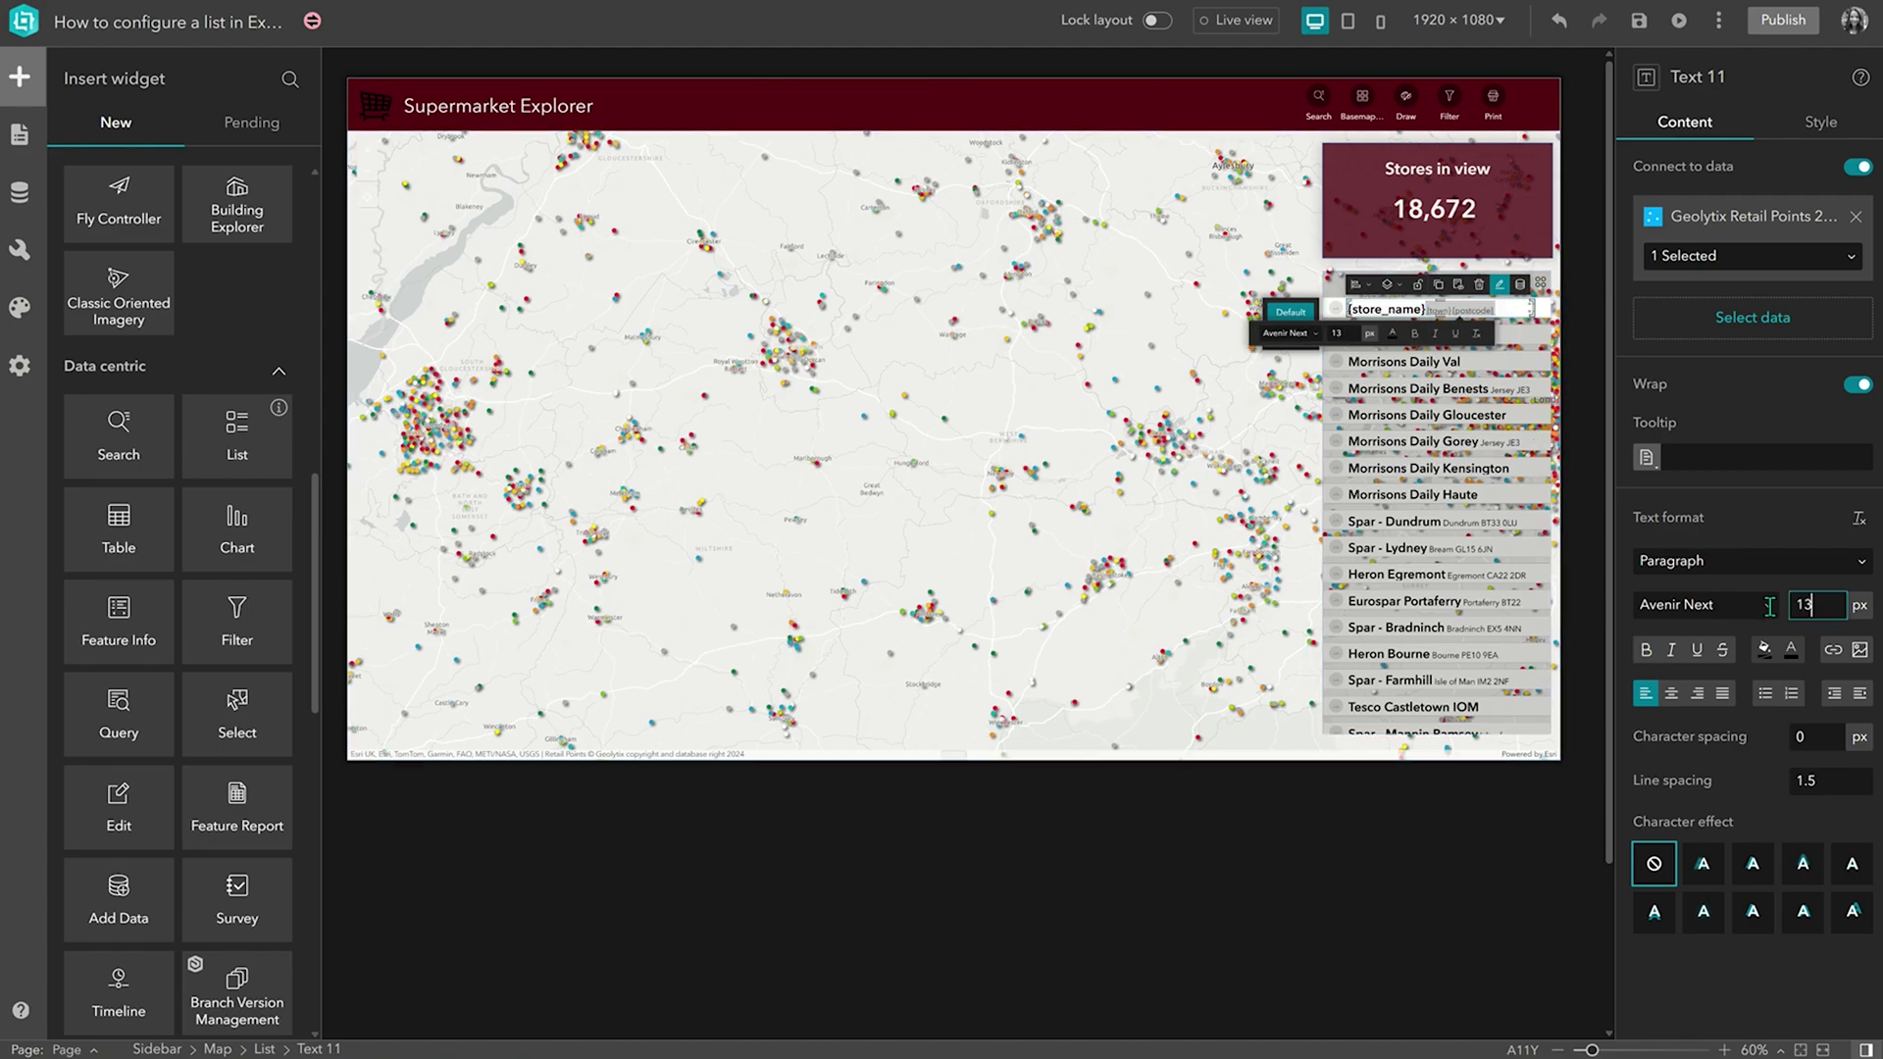
type("17")
left_click(1671, 650)
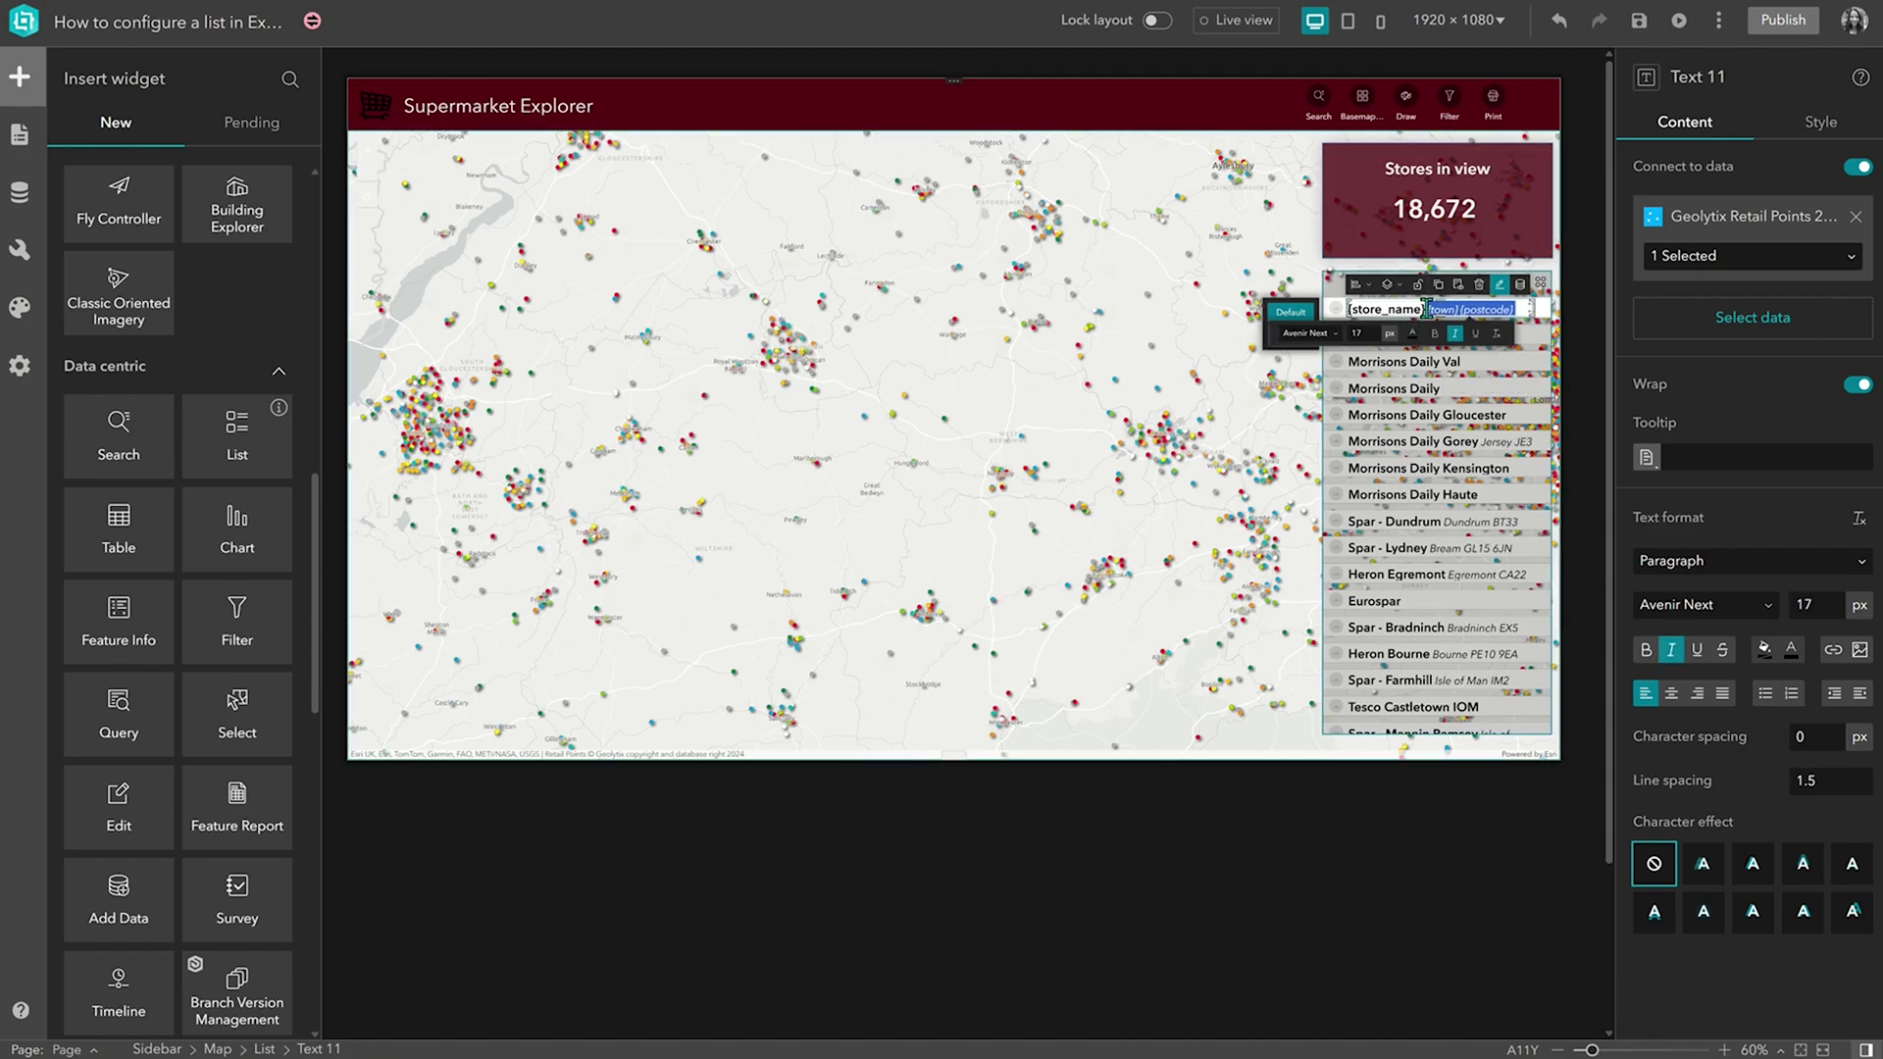
left_click(1658, 361)
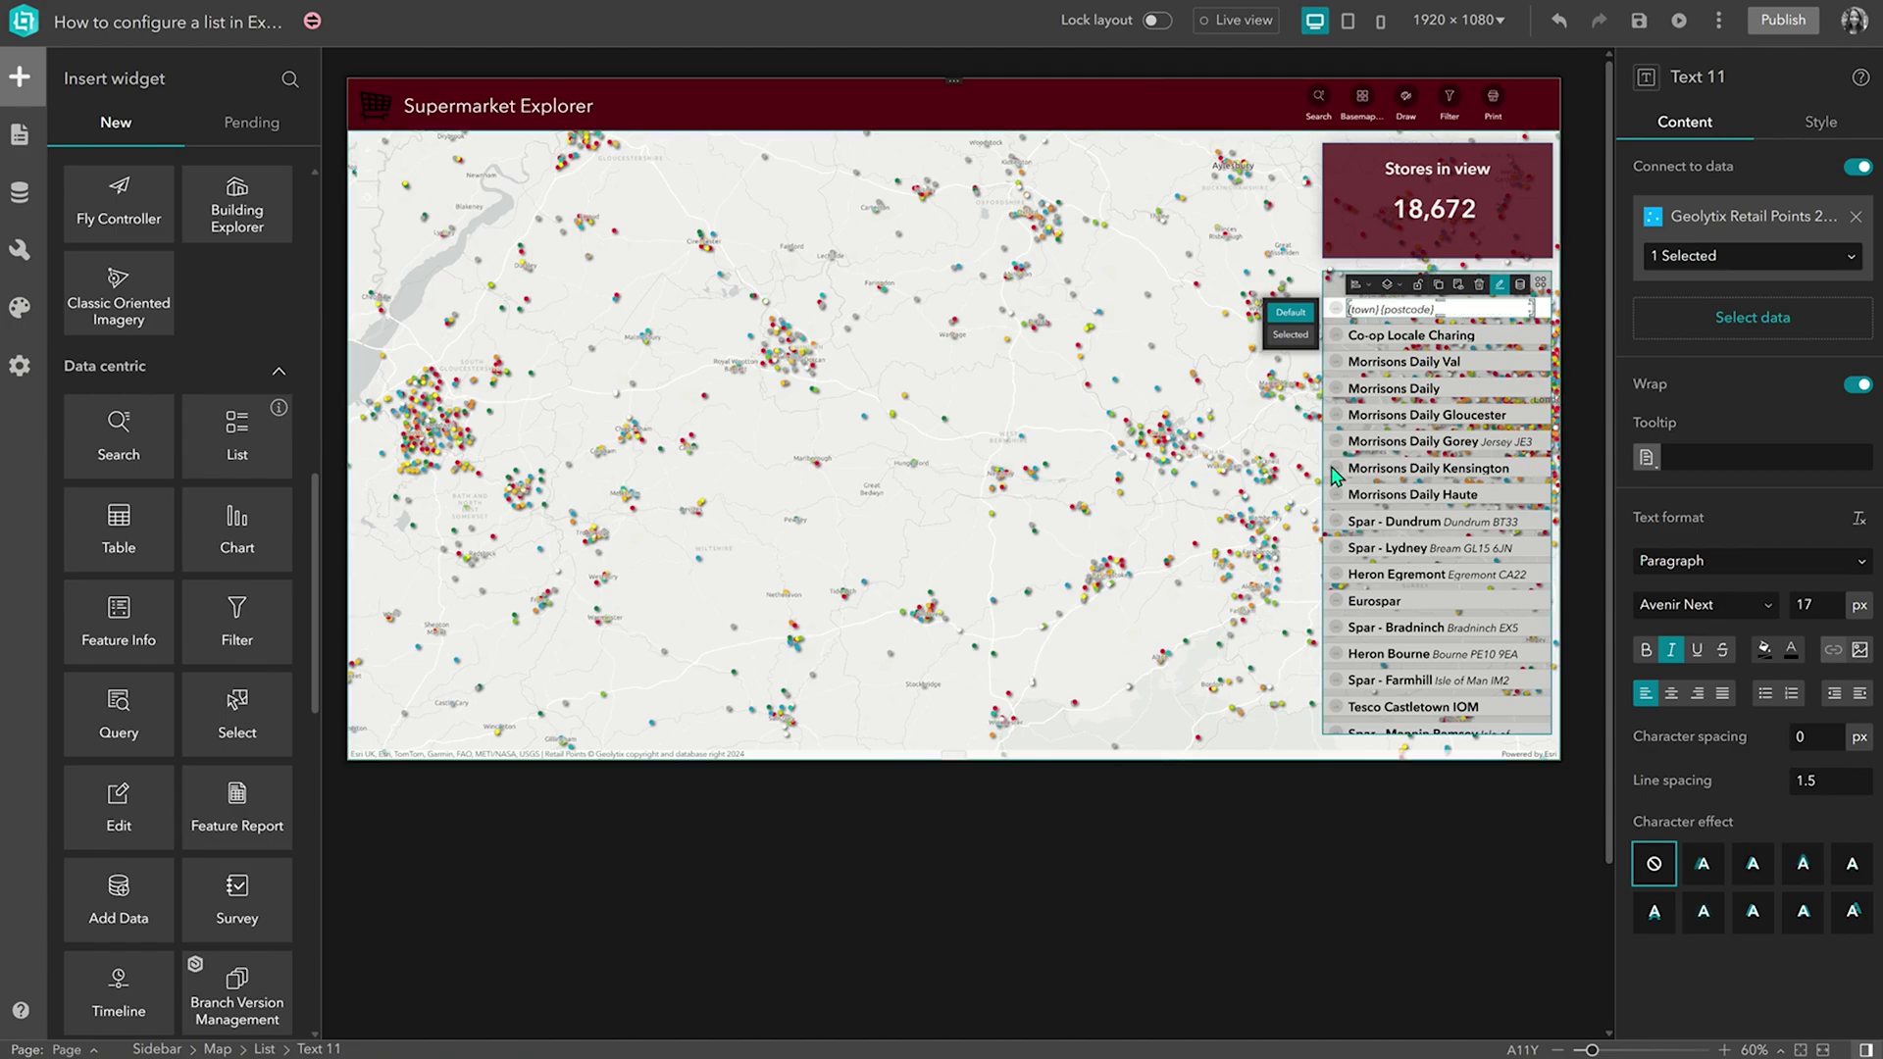
left_click(1240, 517)
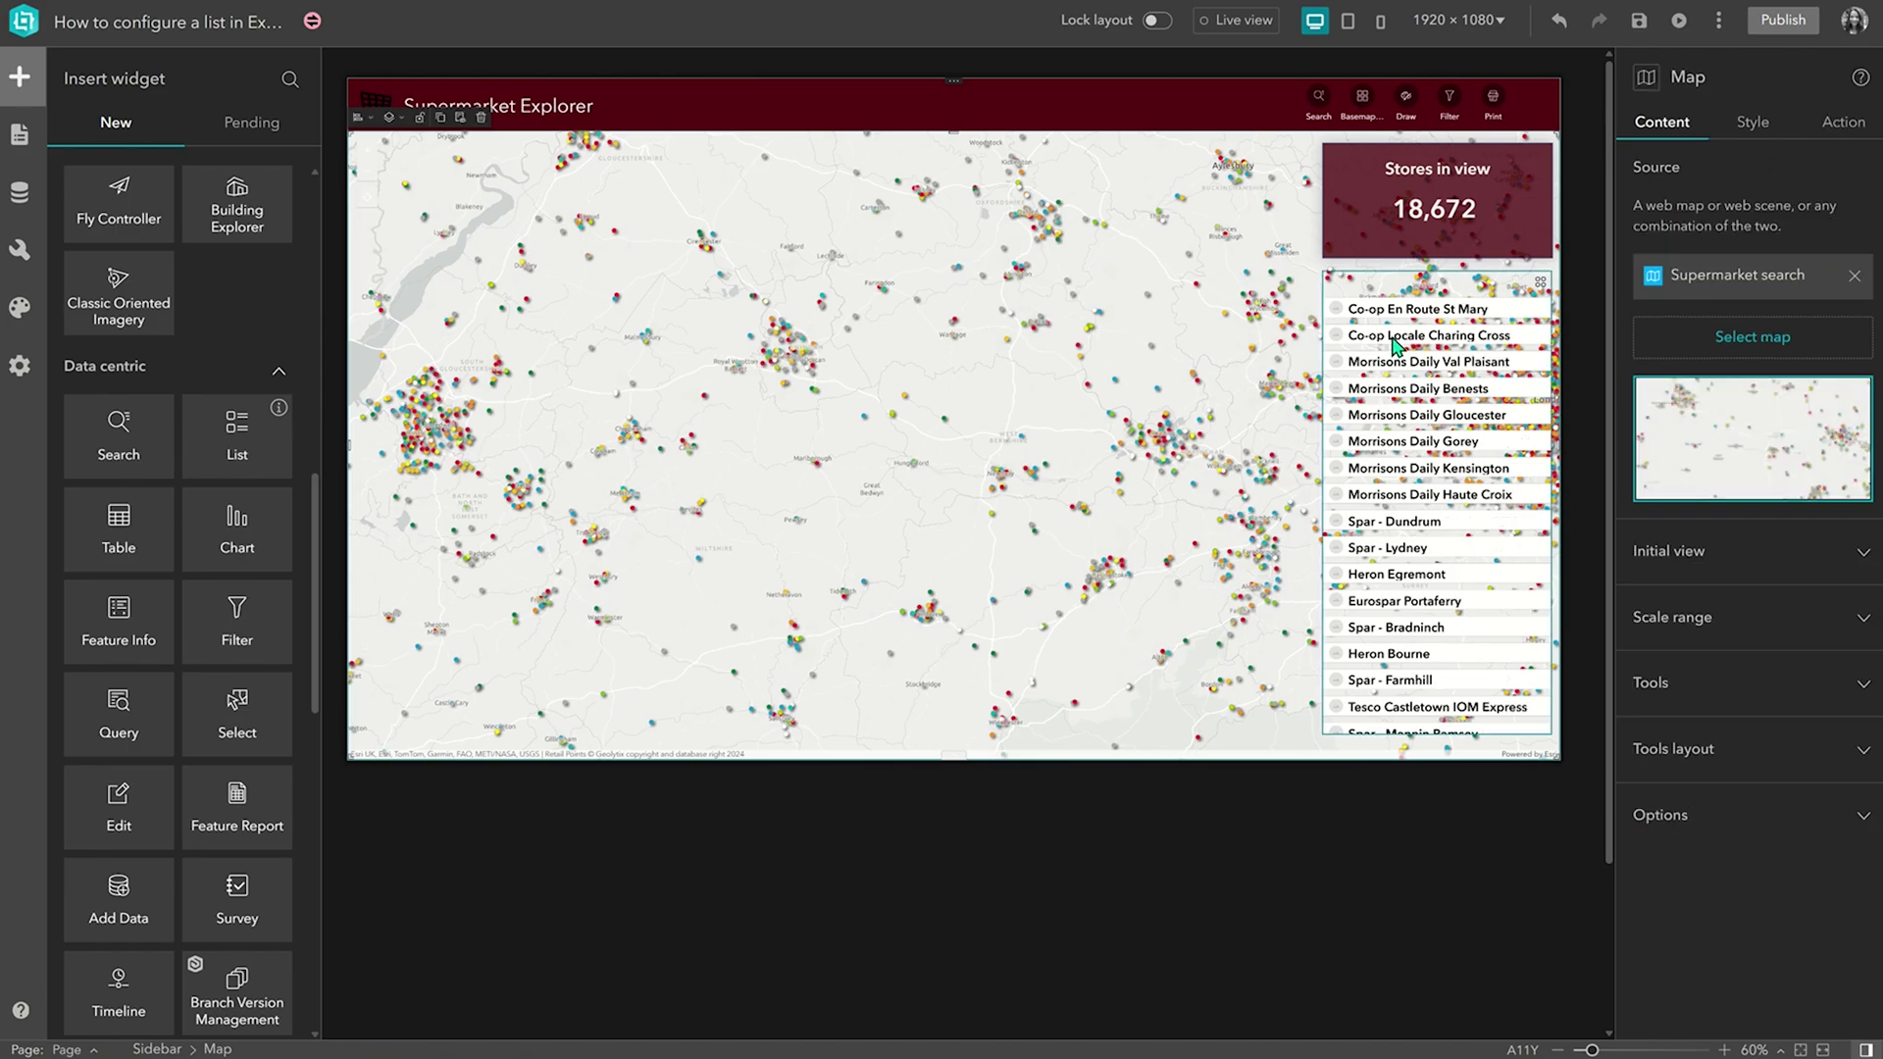
- Drag the first list item's bottom edge down so town and postcode wrap beneath the name
left_click(1477, 320)
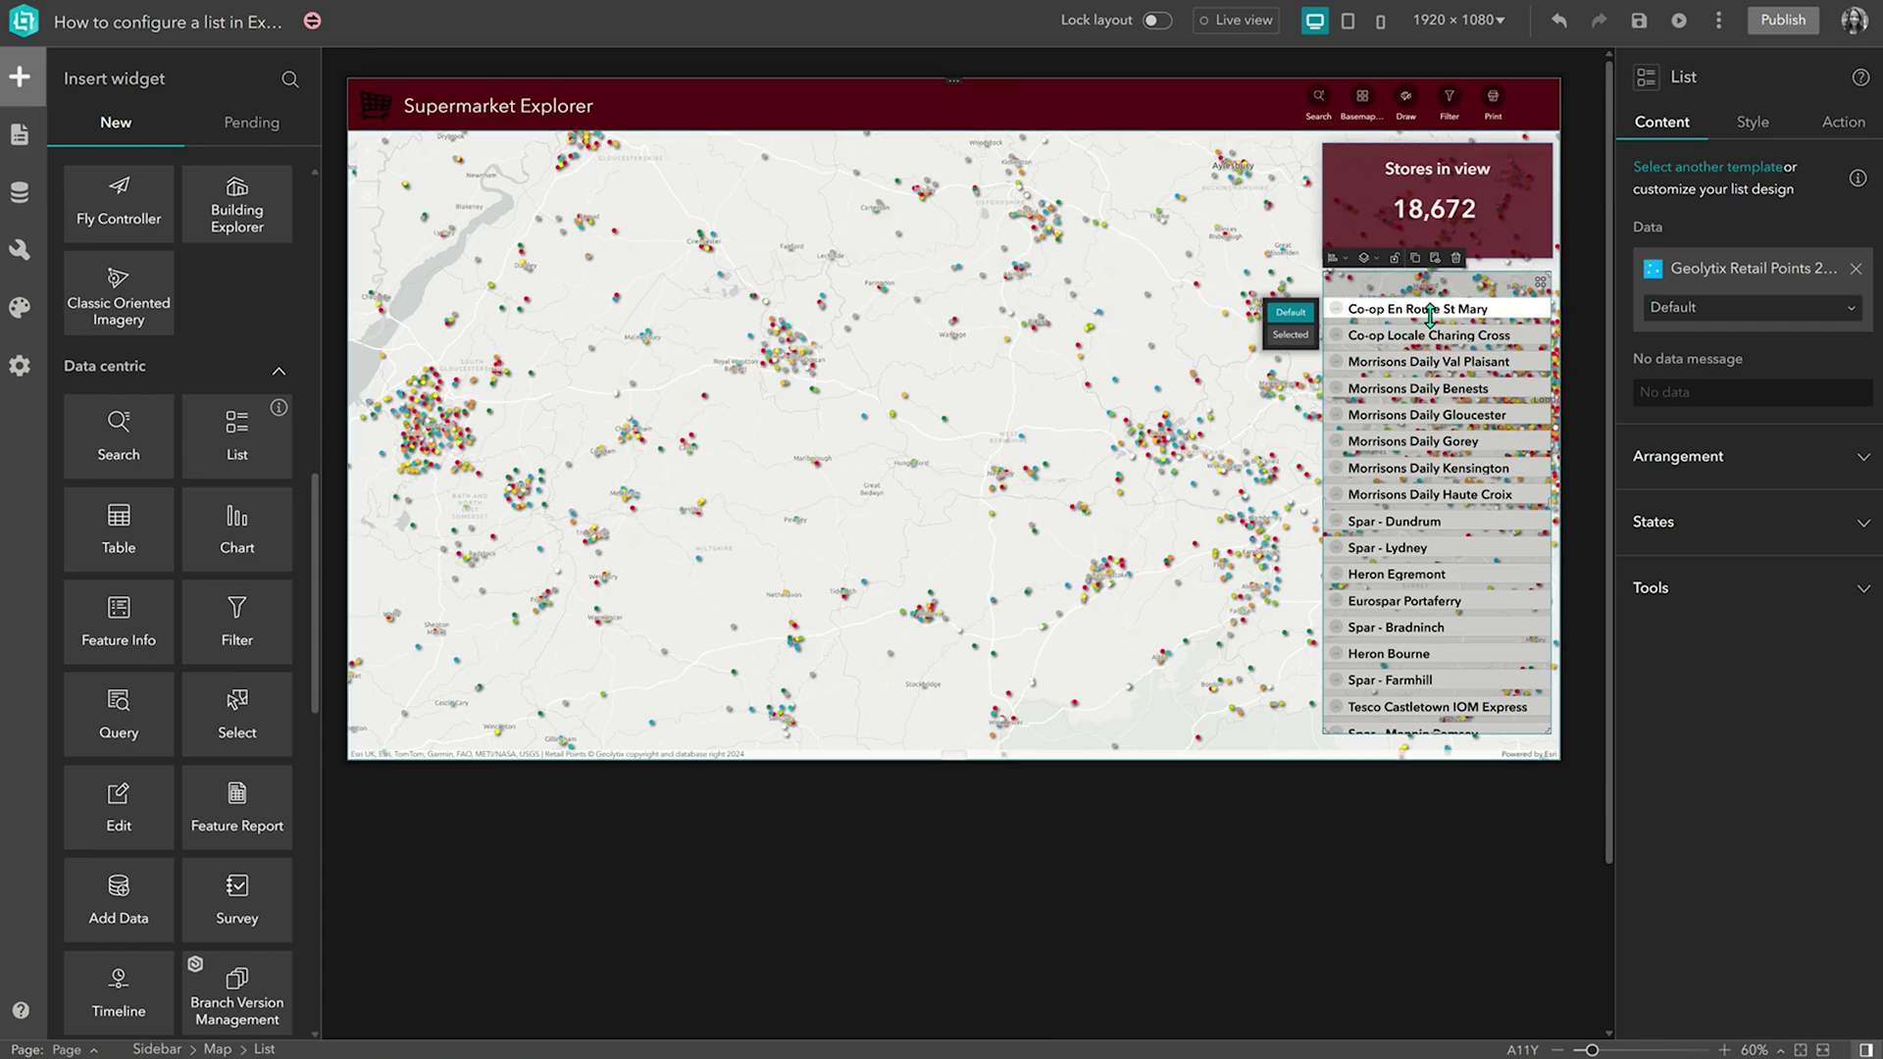
left_click_drag(1430, 315, 1428, 342)
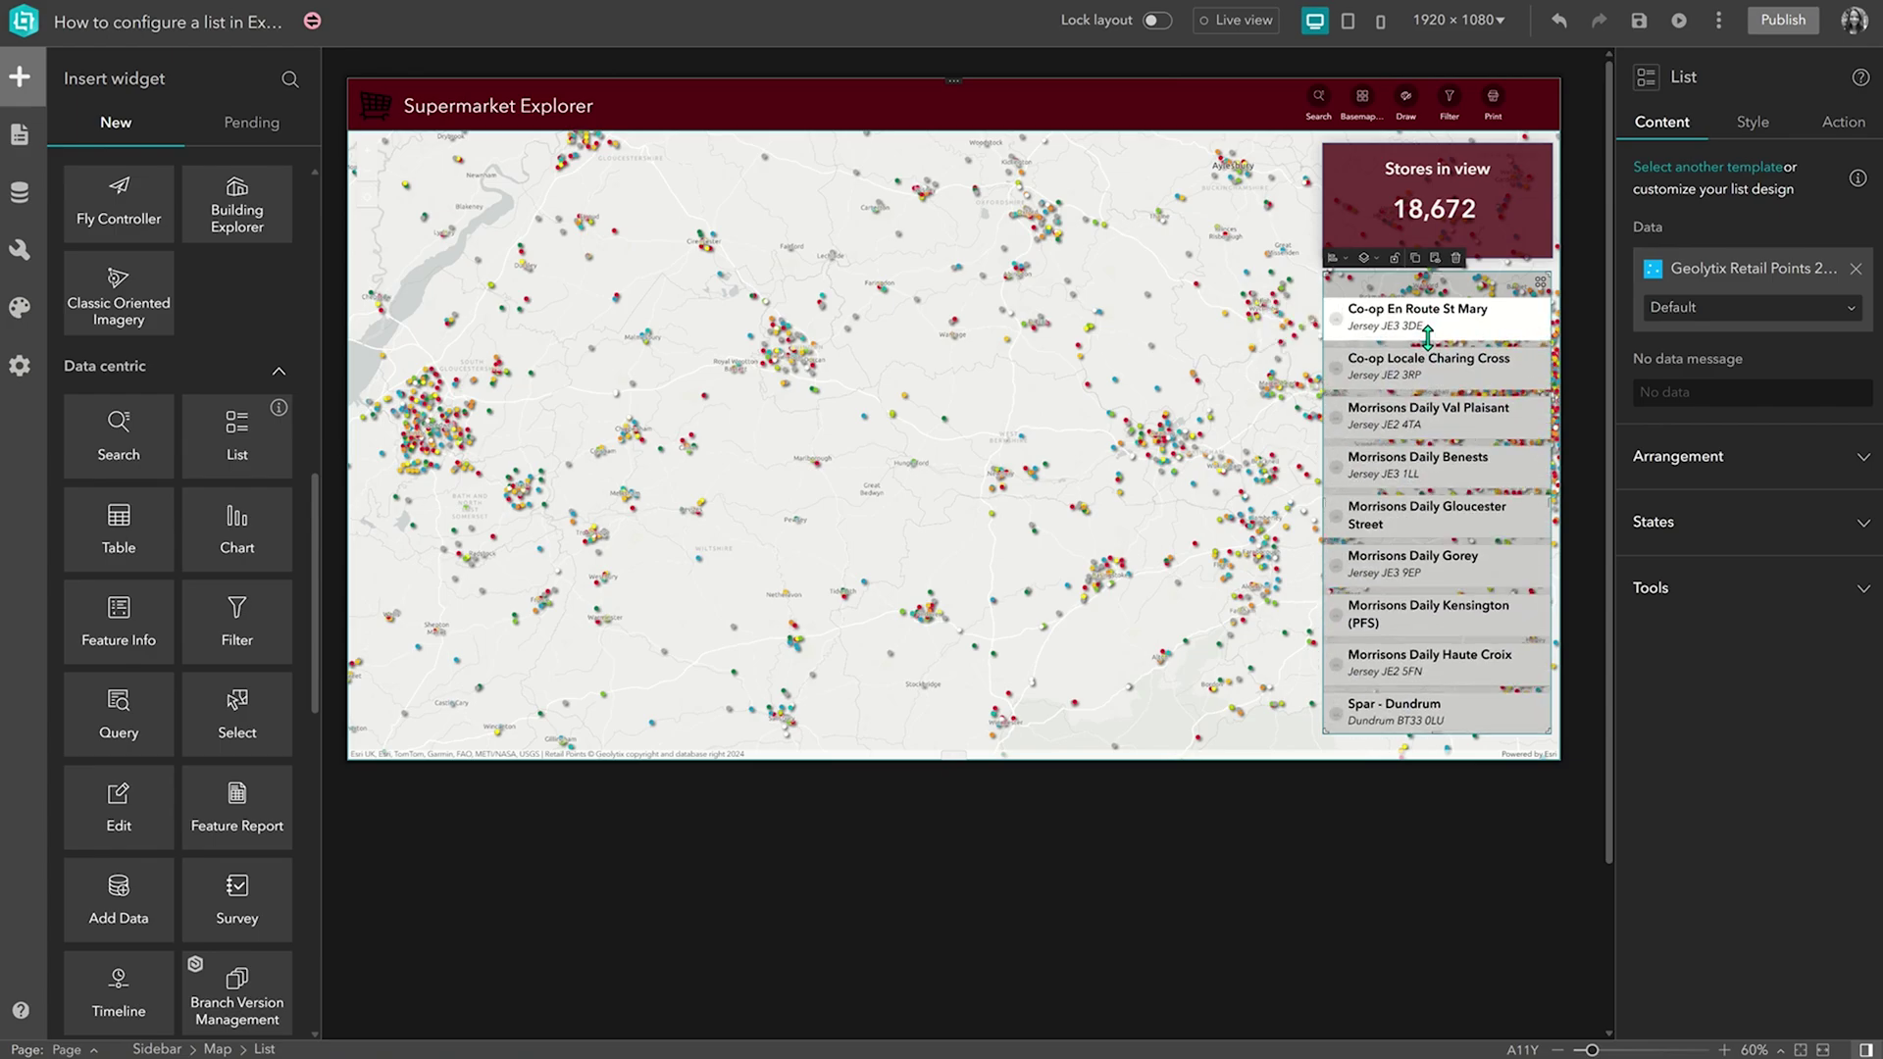
left_click(1074, 525)
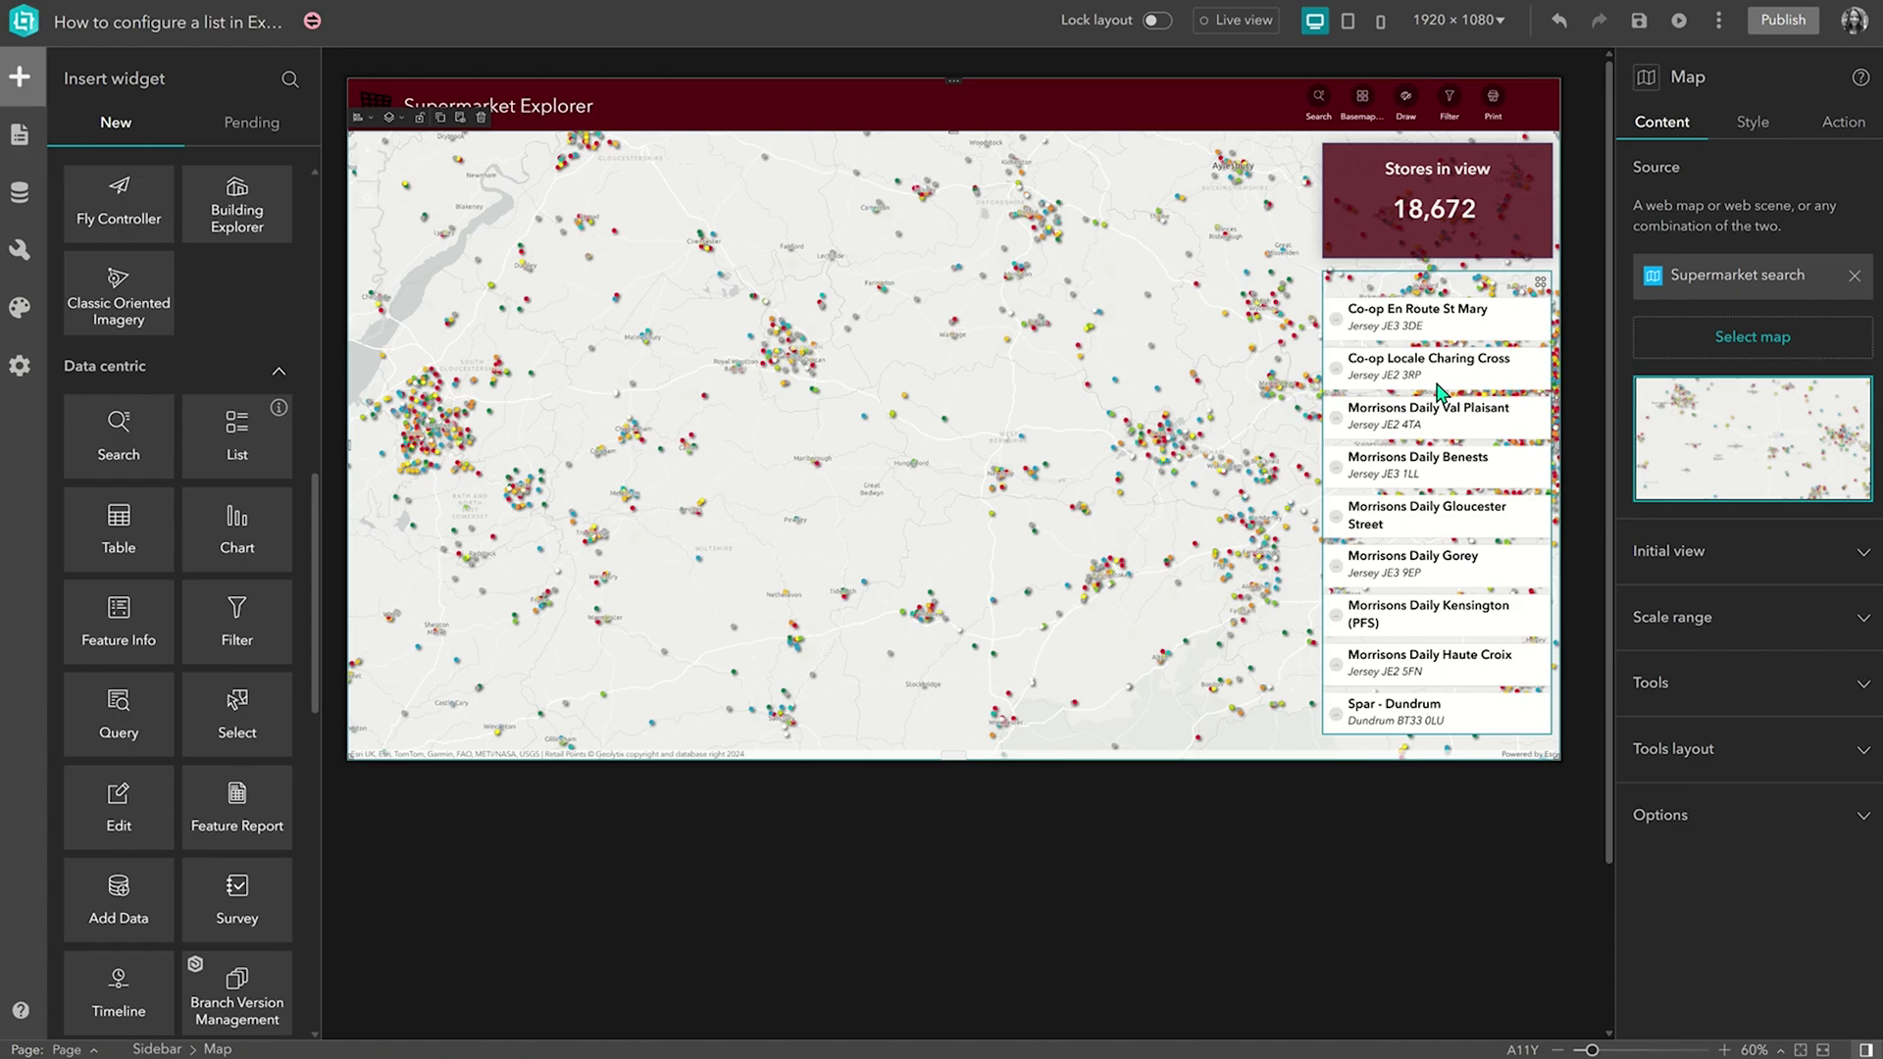
- Delete the image placeholder from the list items
left_click(1336, 324)
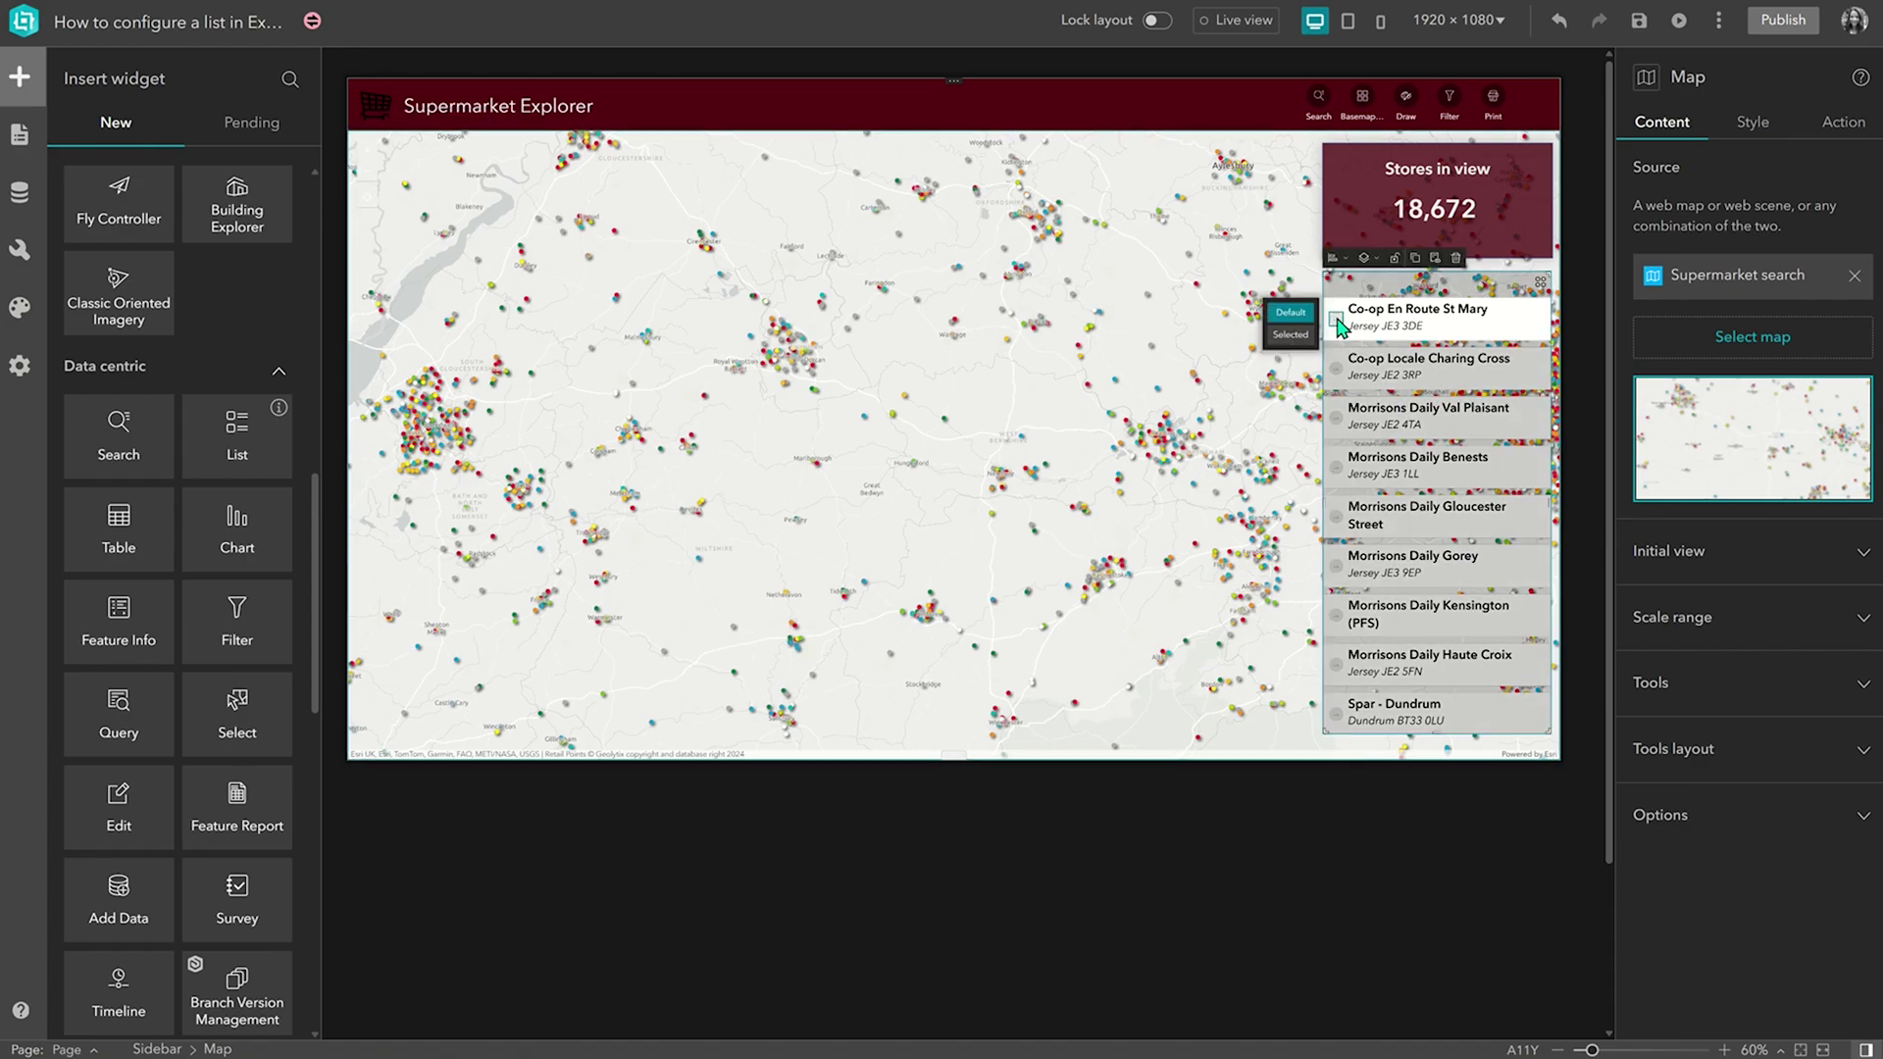
left_click(1336, 321)
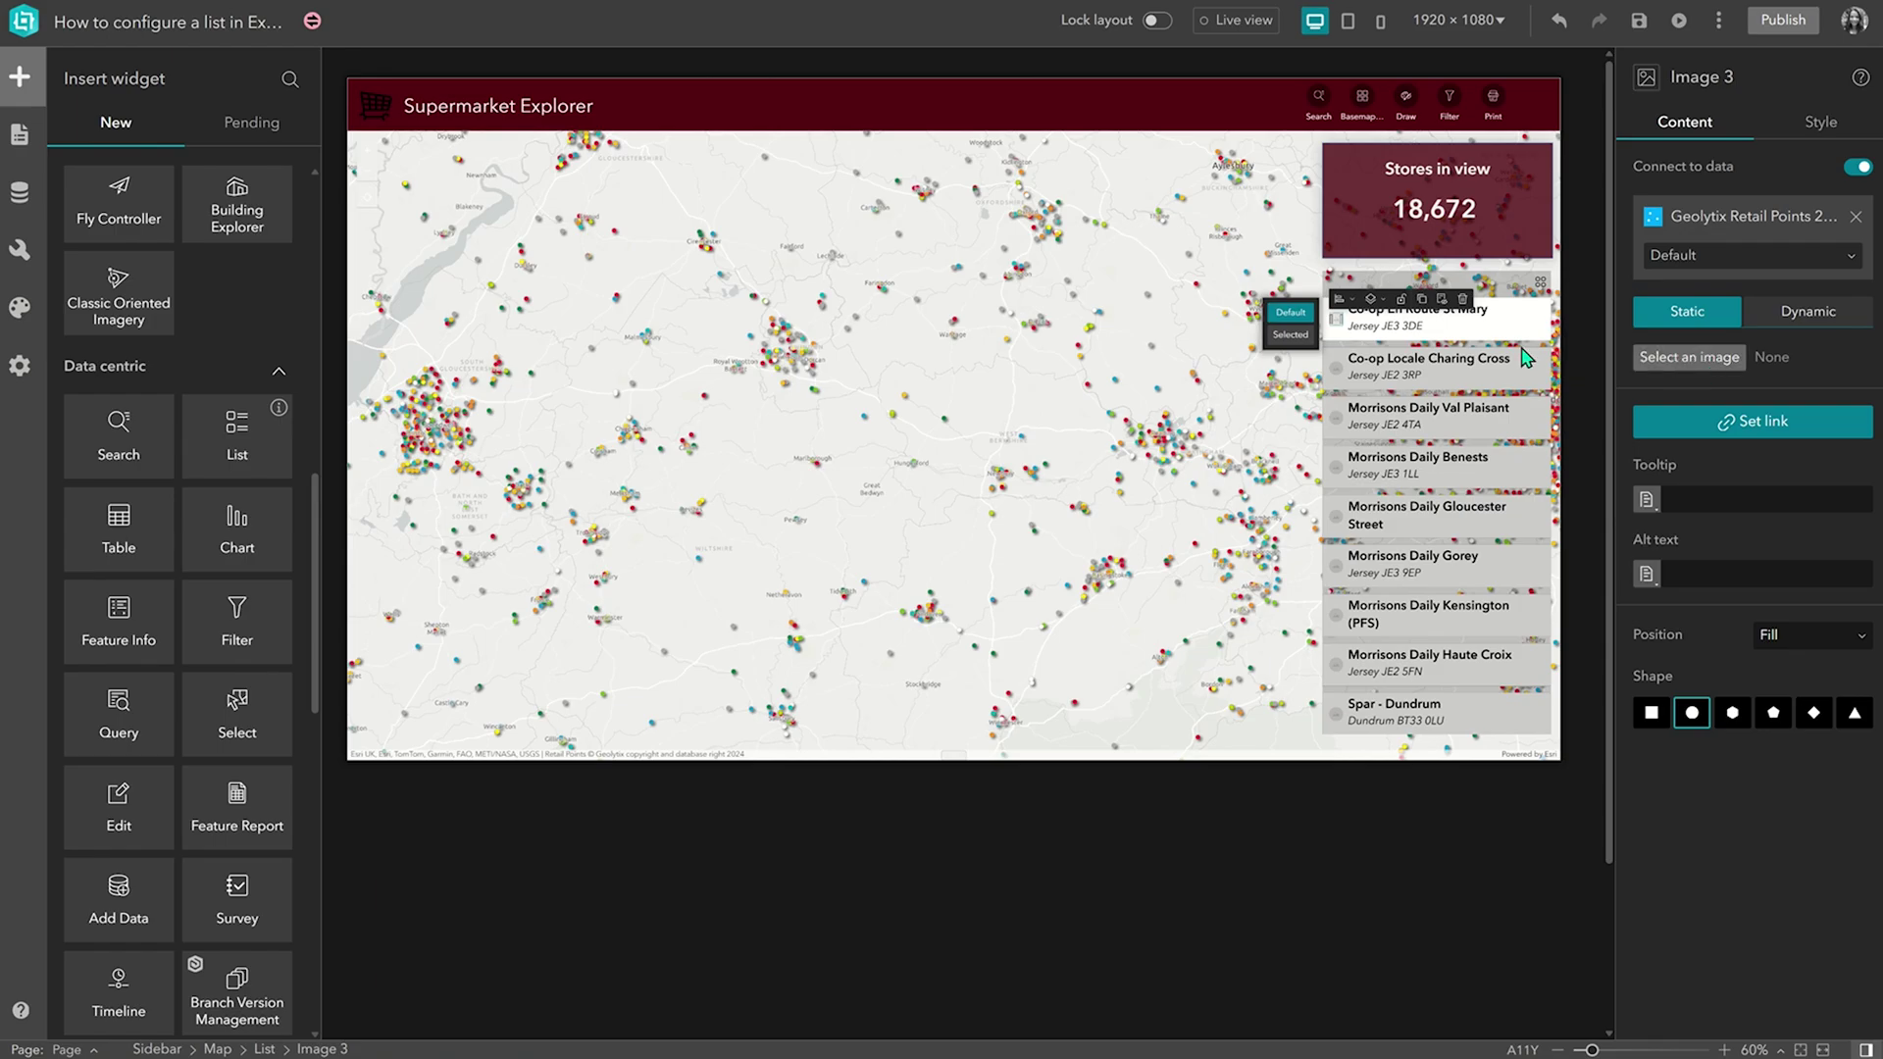
right_click(1464, 302)
key("Escape")
left_click(1463, 300)
- Stretch Text 11 out to the list item's left and right edges
left_click(1370, 331)
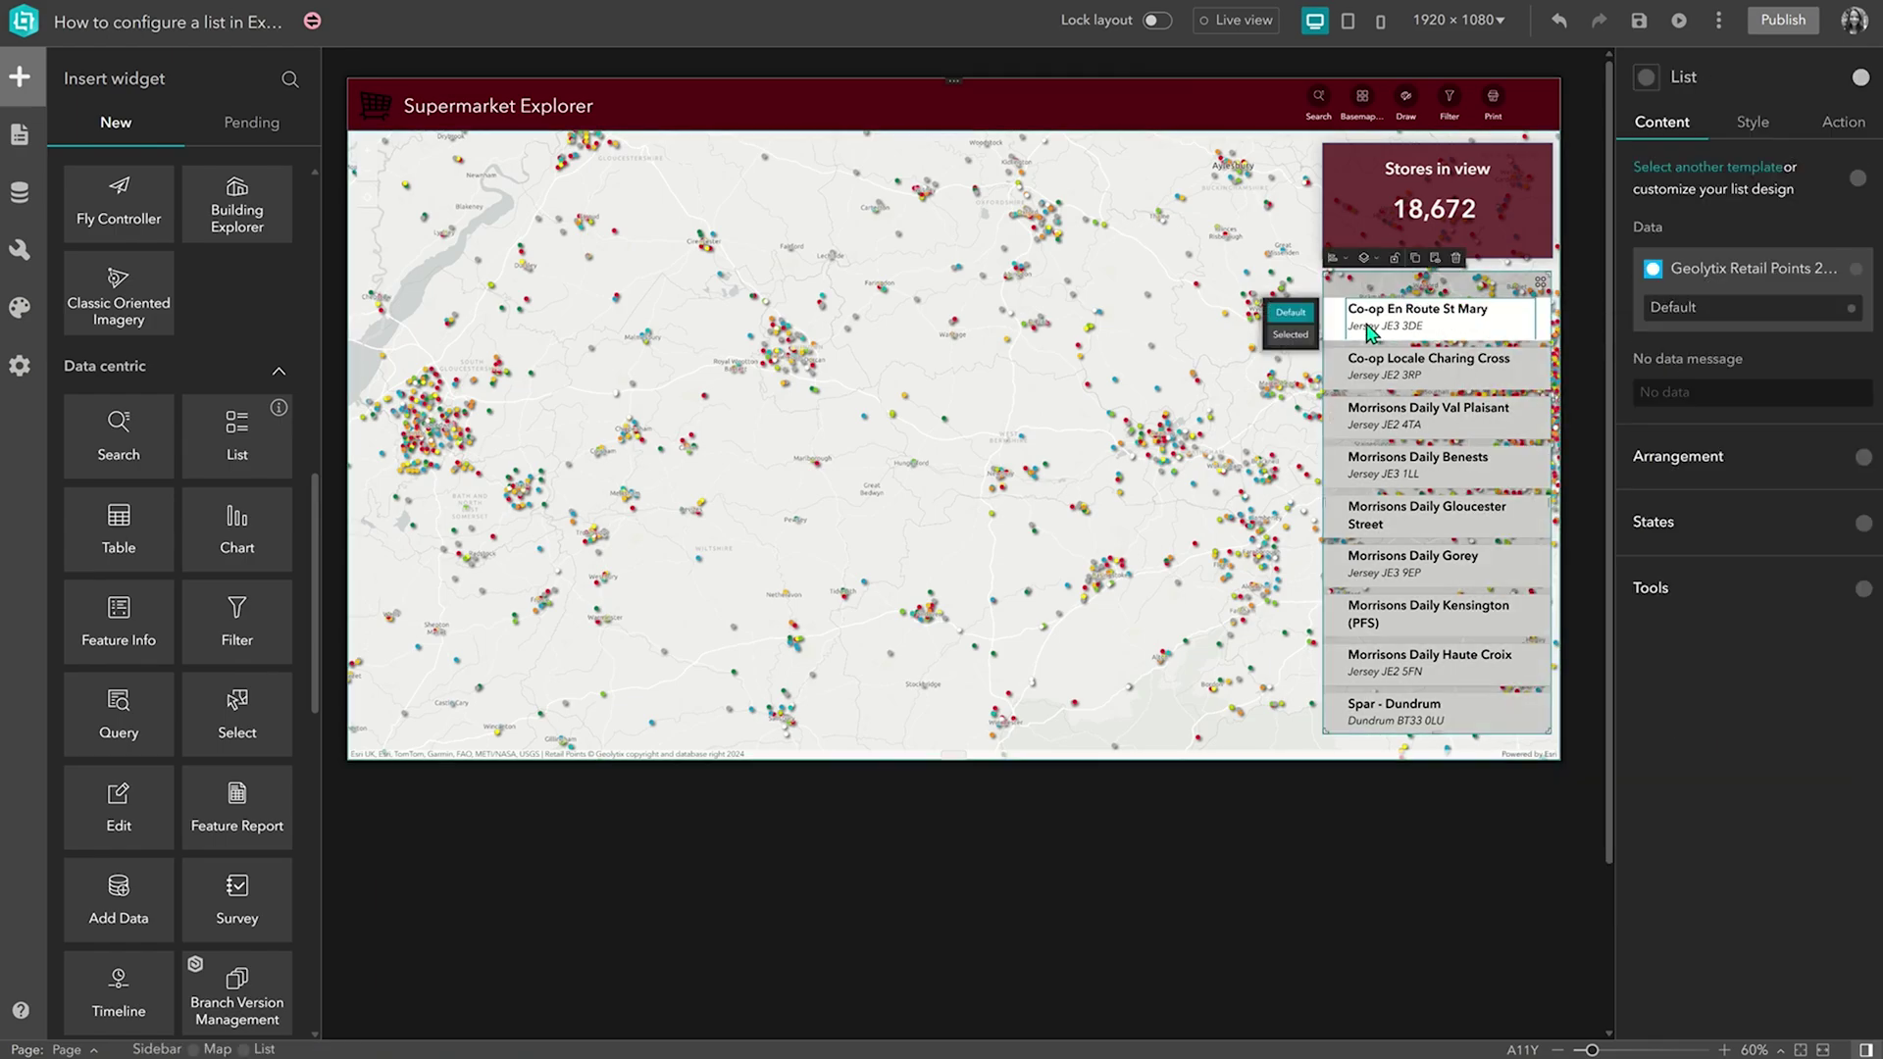
left_click(1348, 317)
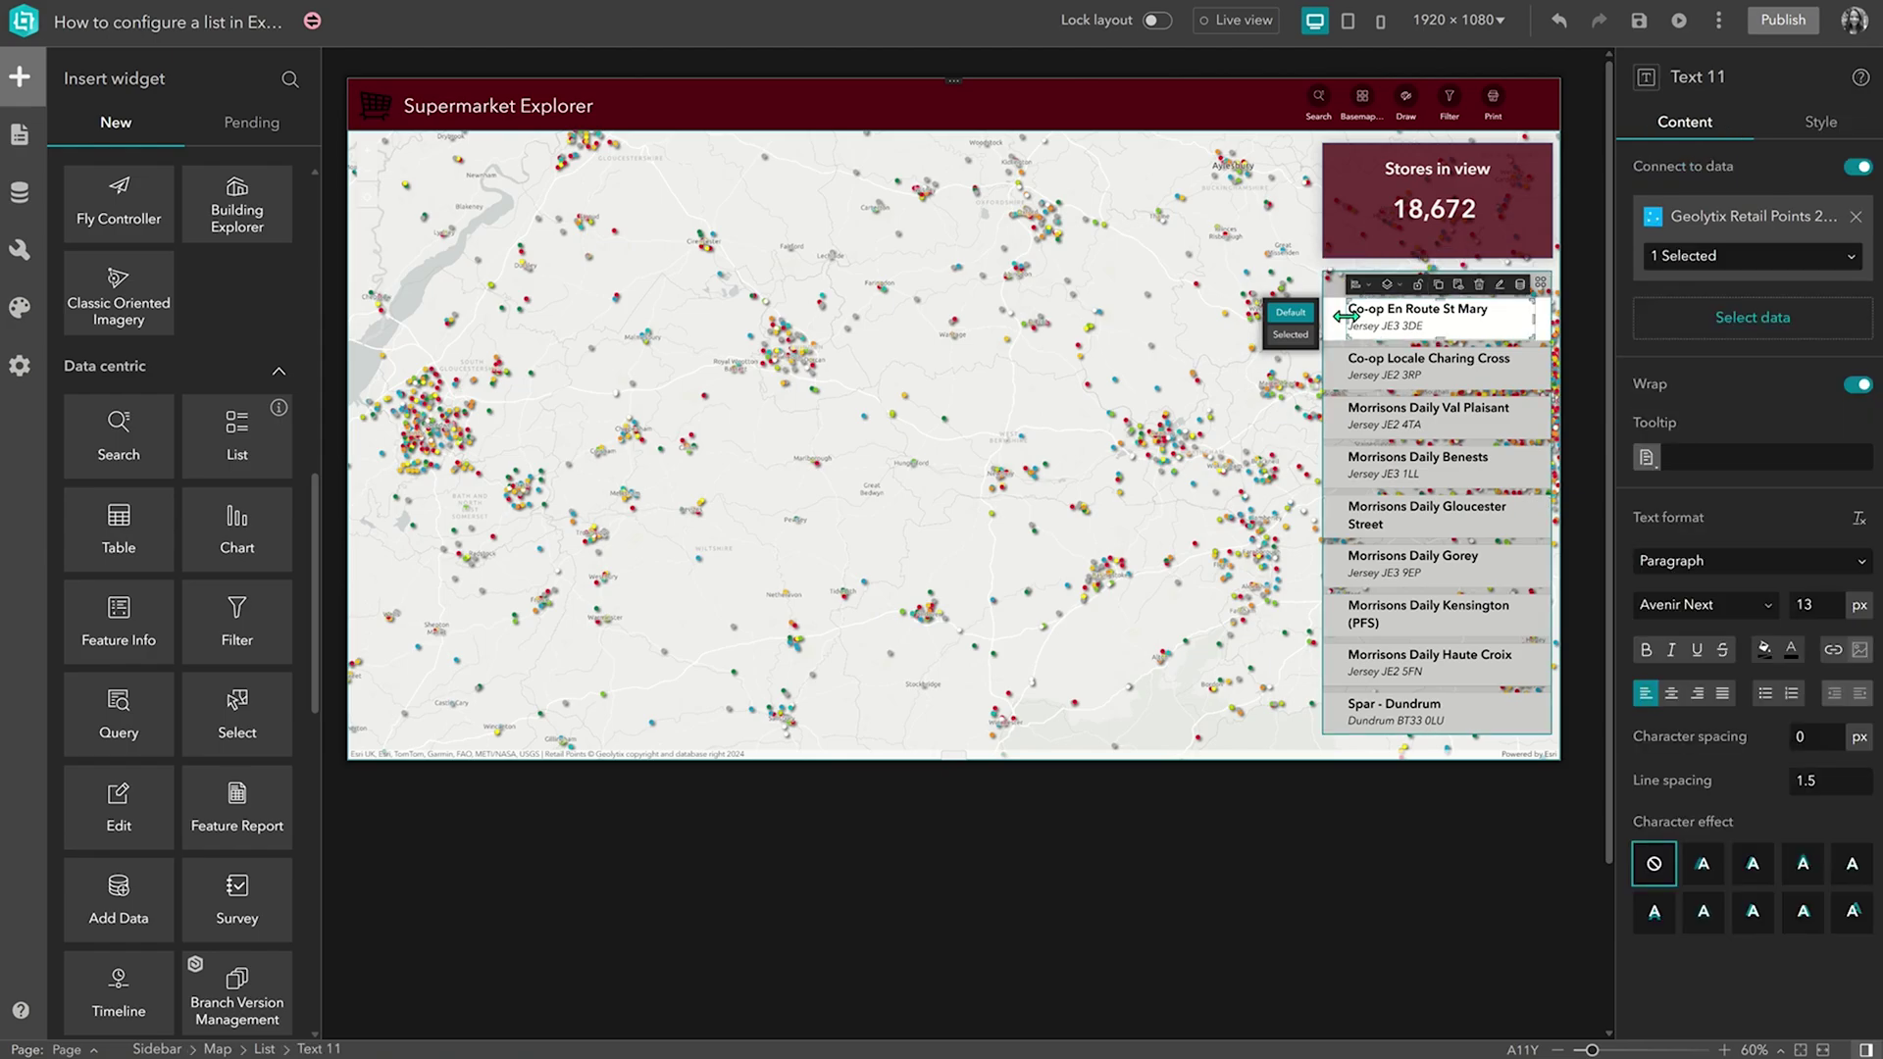
left_click_drag(1346, 317, 1326, 317)
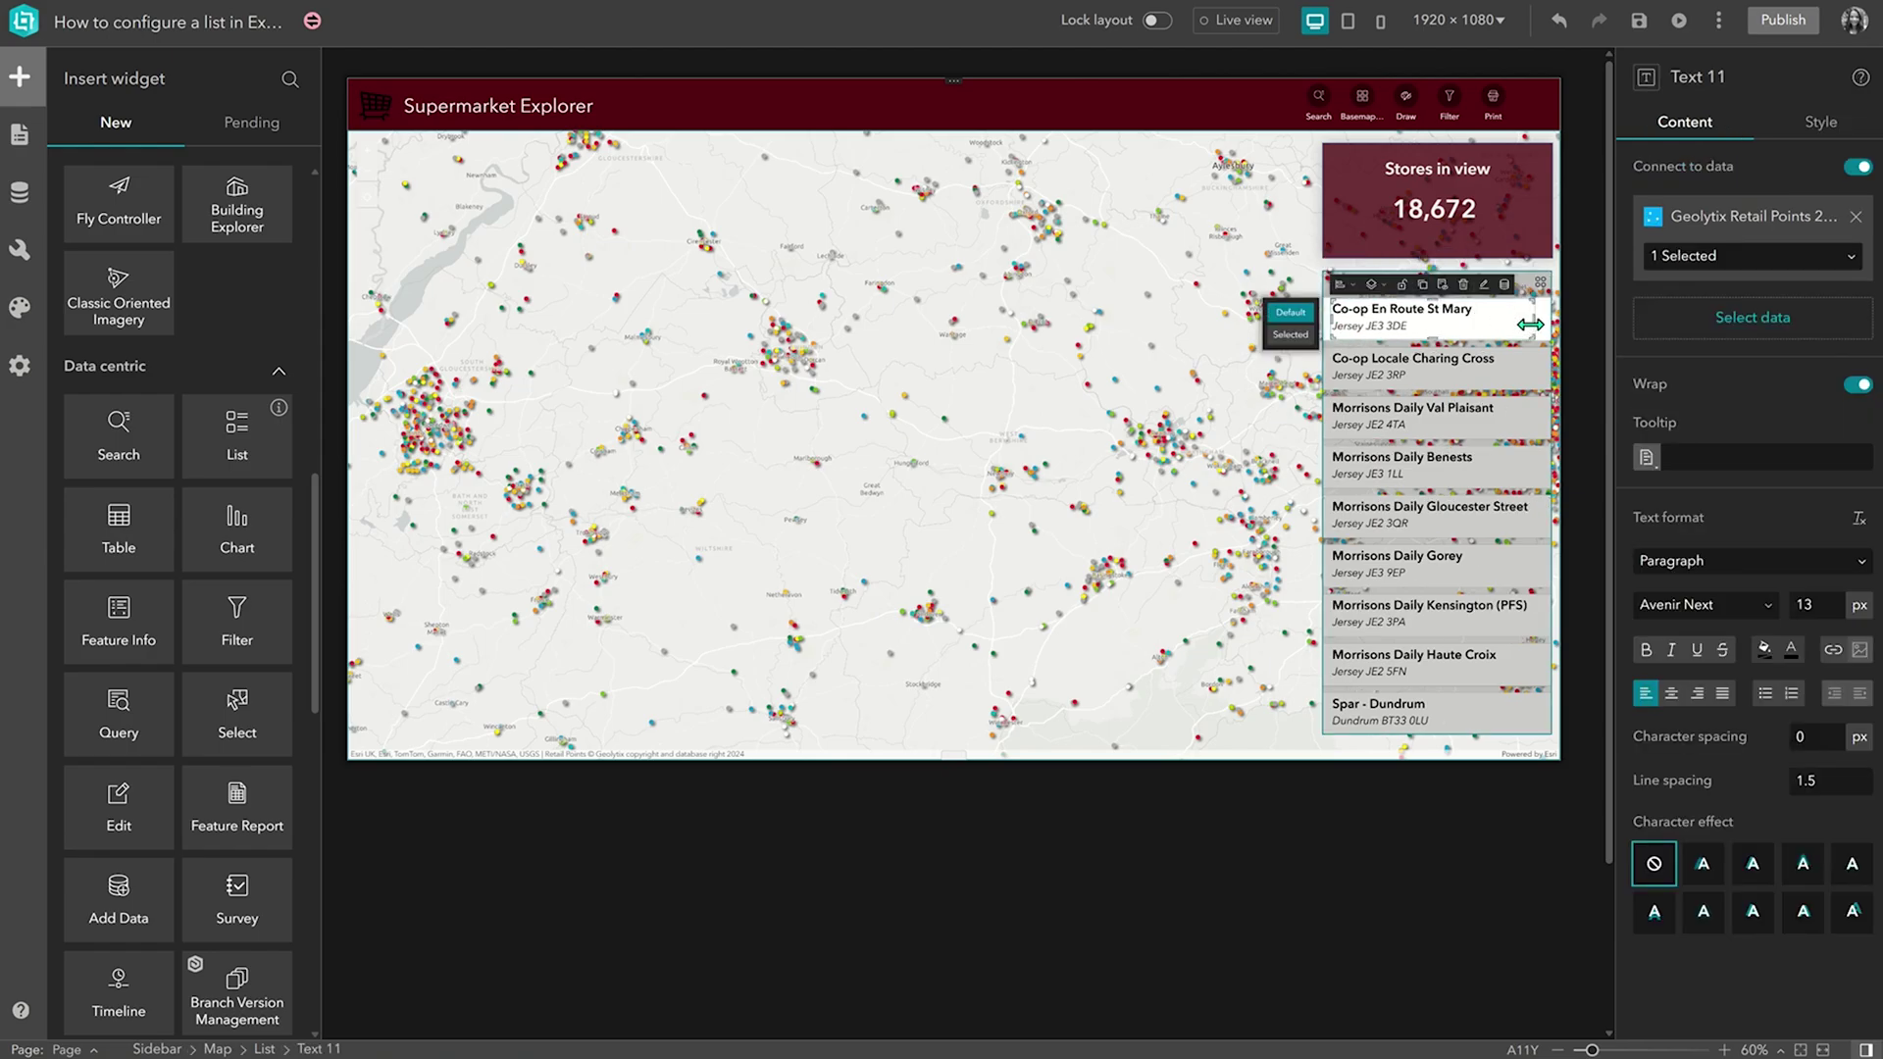
left_click_drag(1530, 325, 1546, 325)
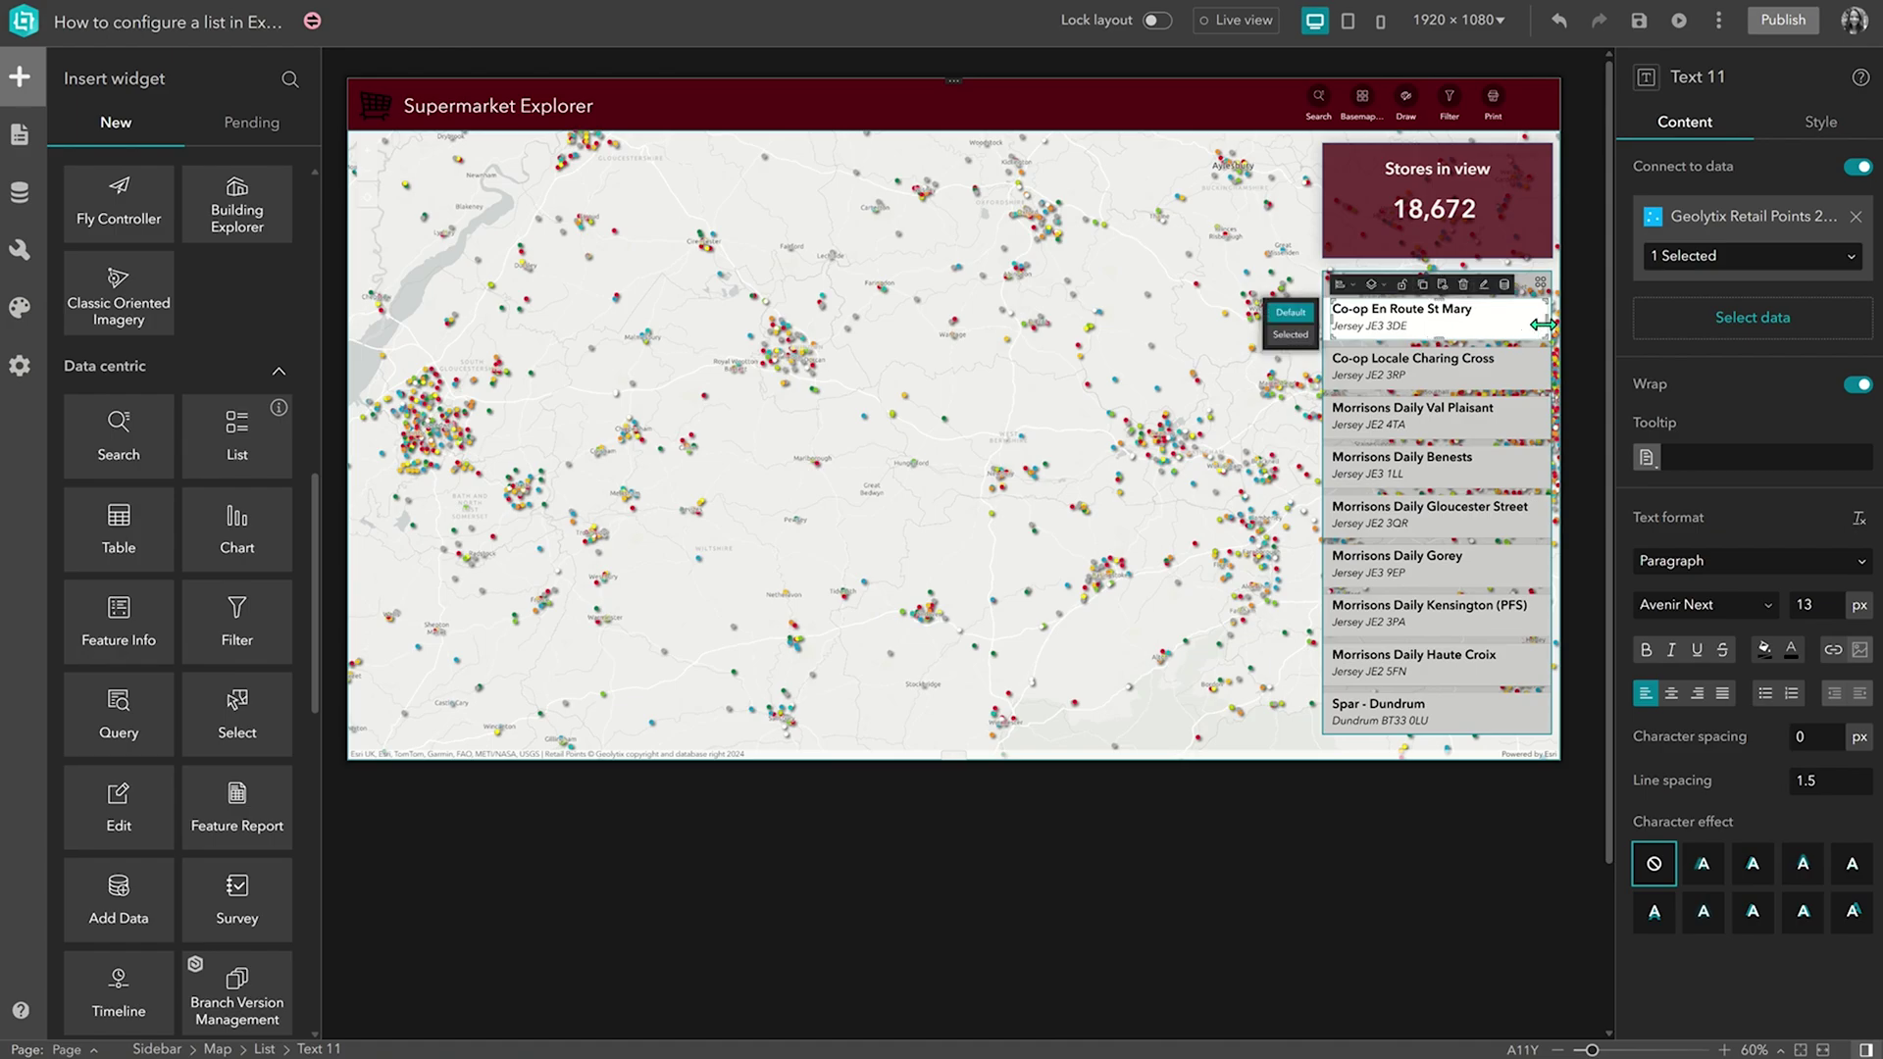
- In the list's Style tab, try a grey Background quick style, then choose the empty swatch
left_click(1234, 456)
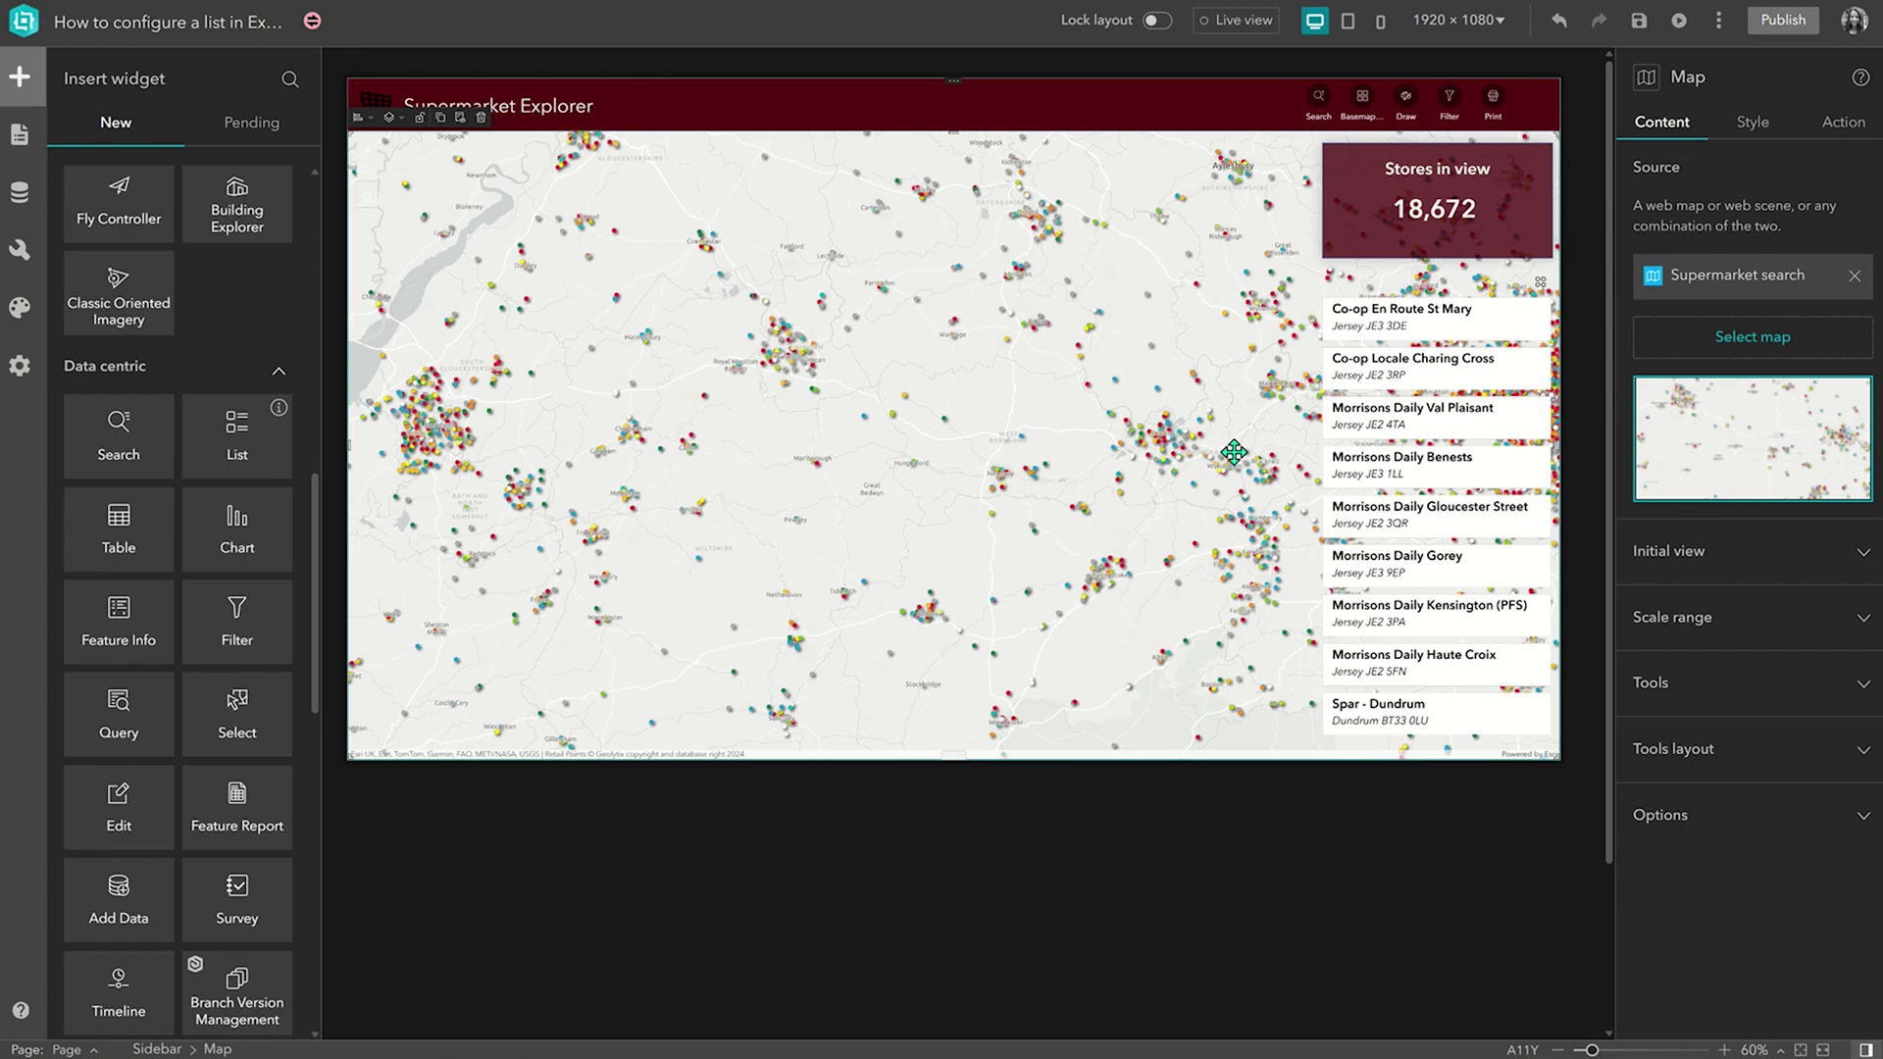
left_click(1510, 312)
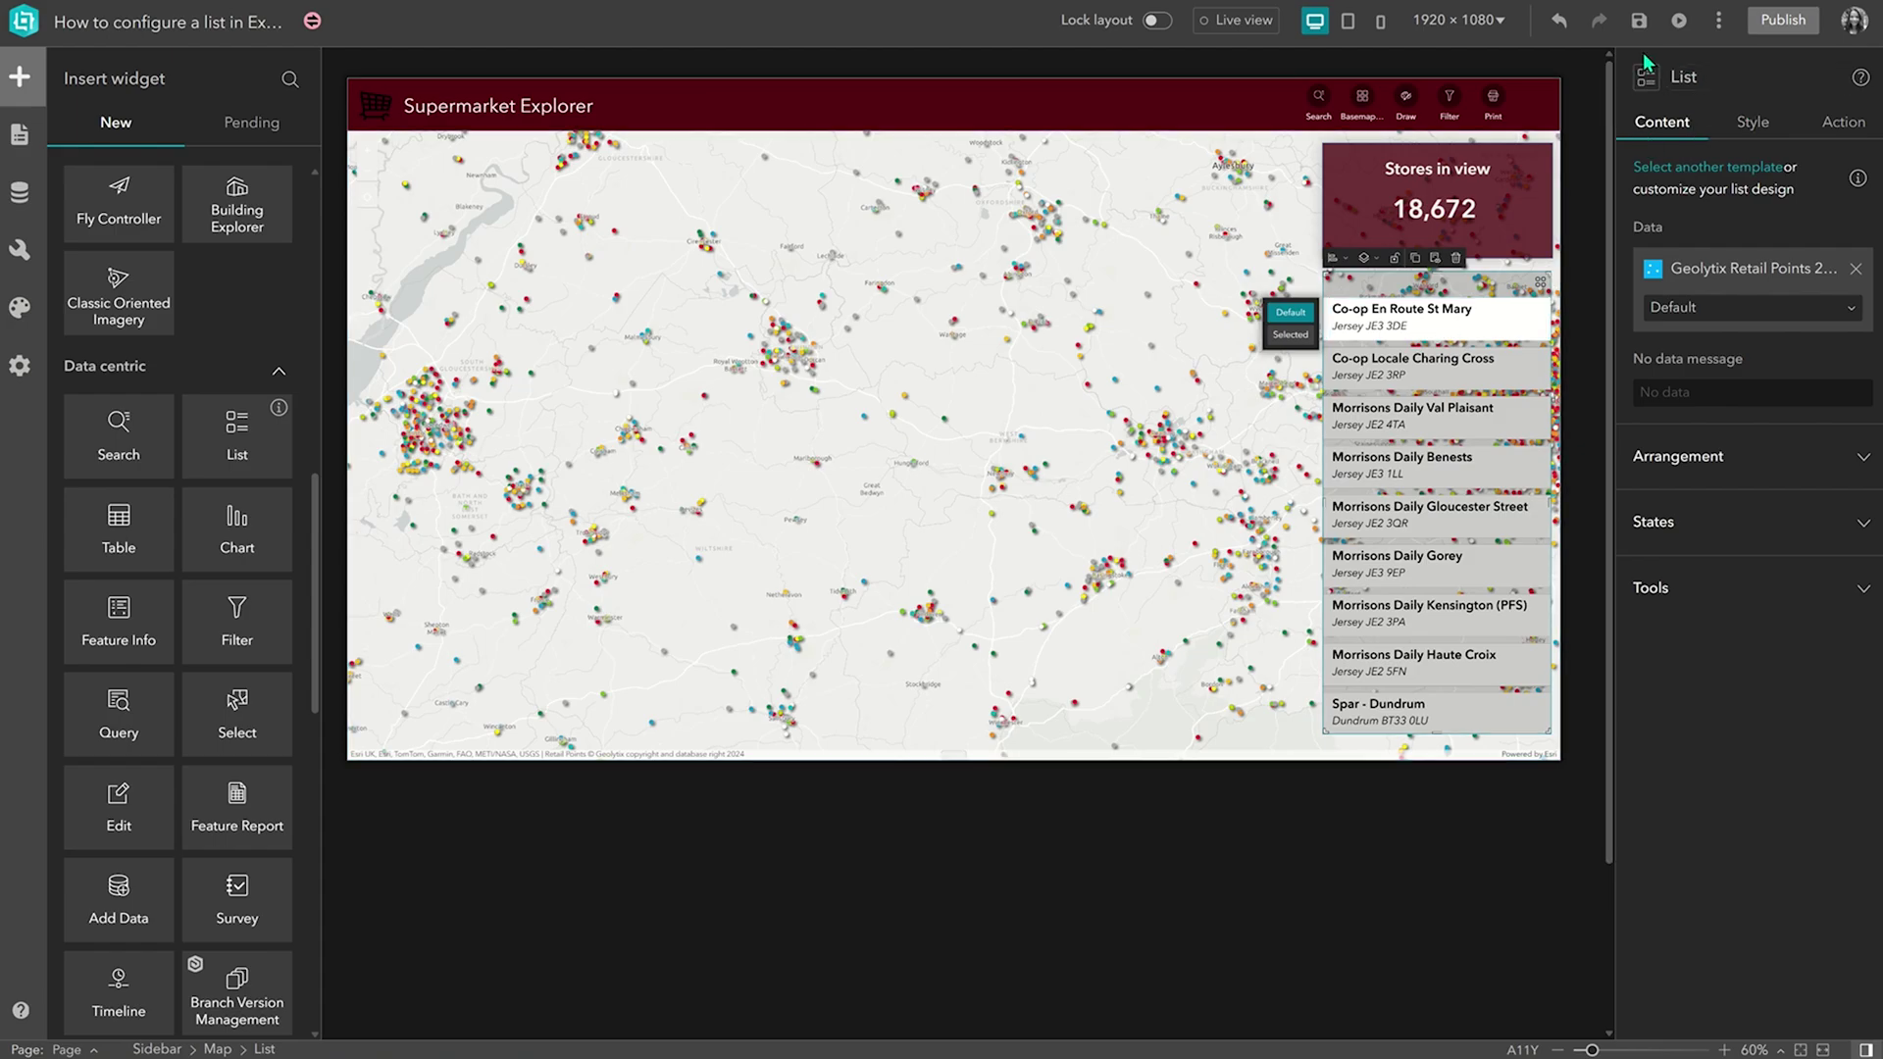
left_click(1755, 132)
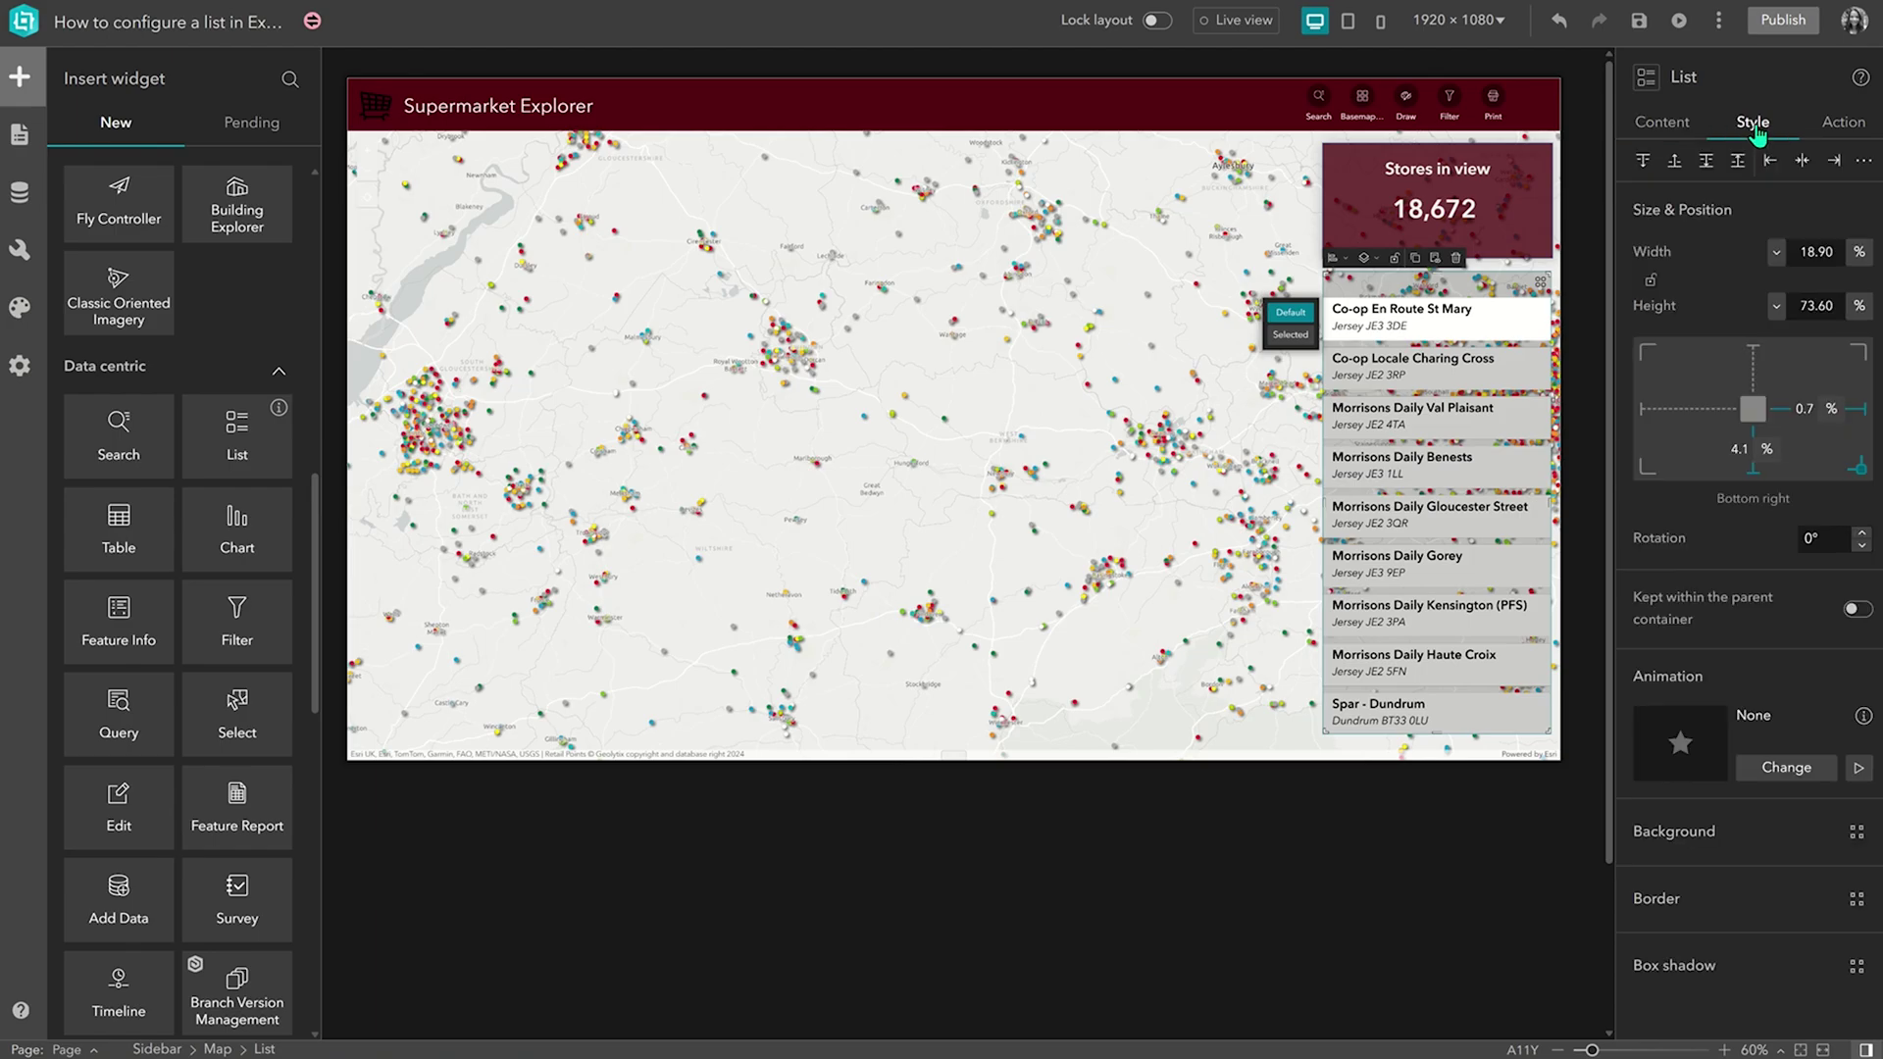
left_click(1856, 836)
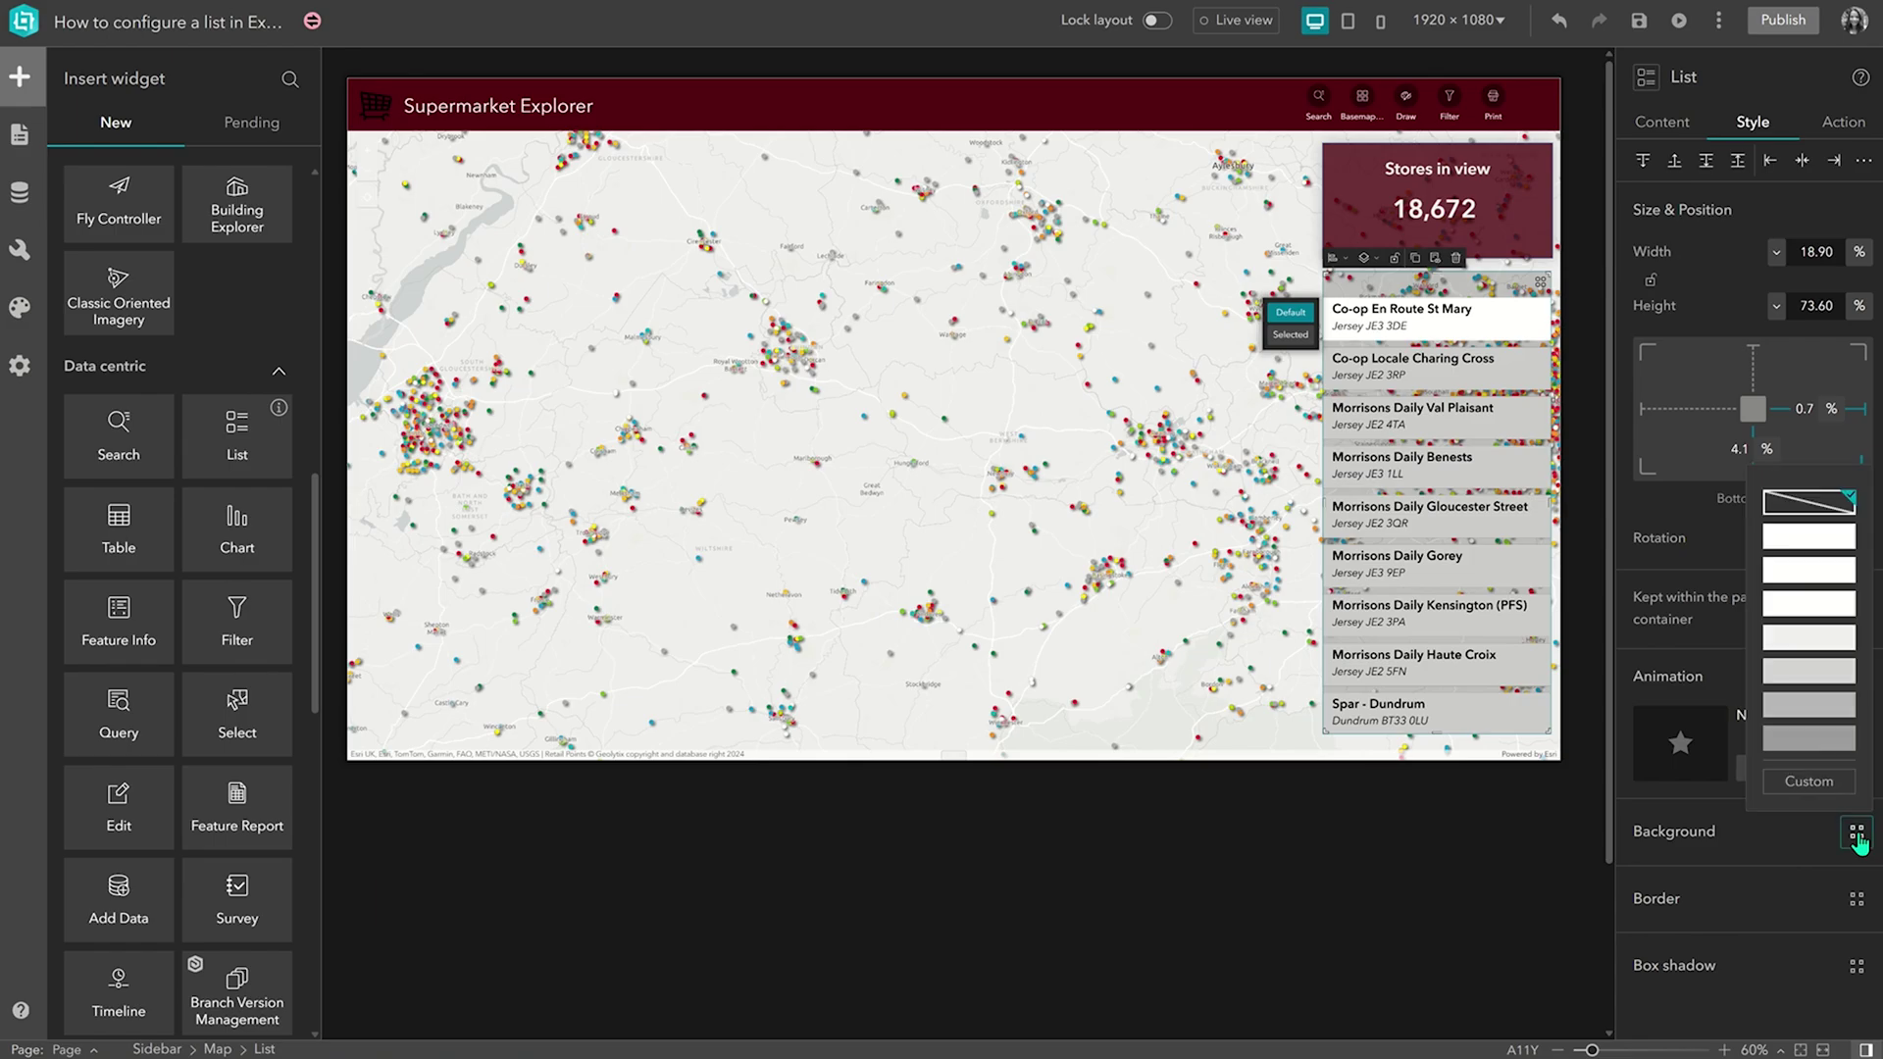
left_click(1808, 741)
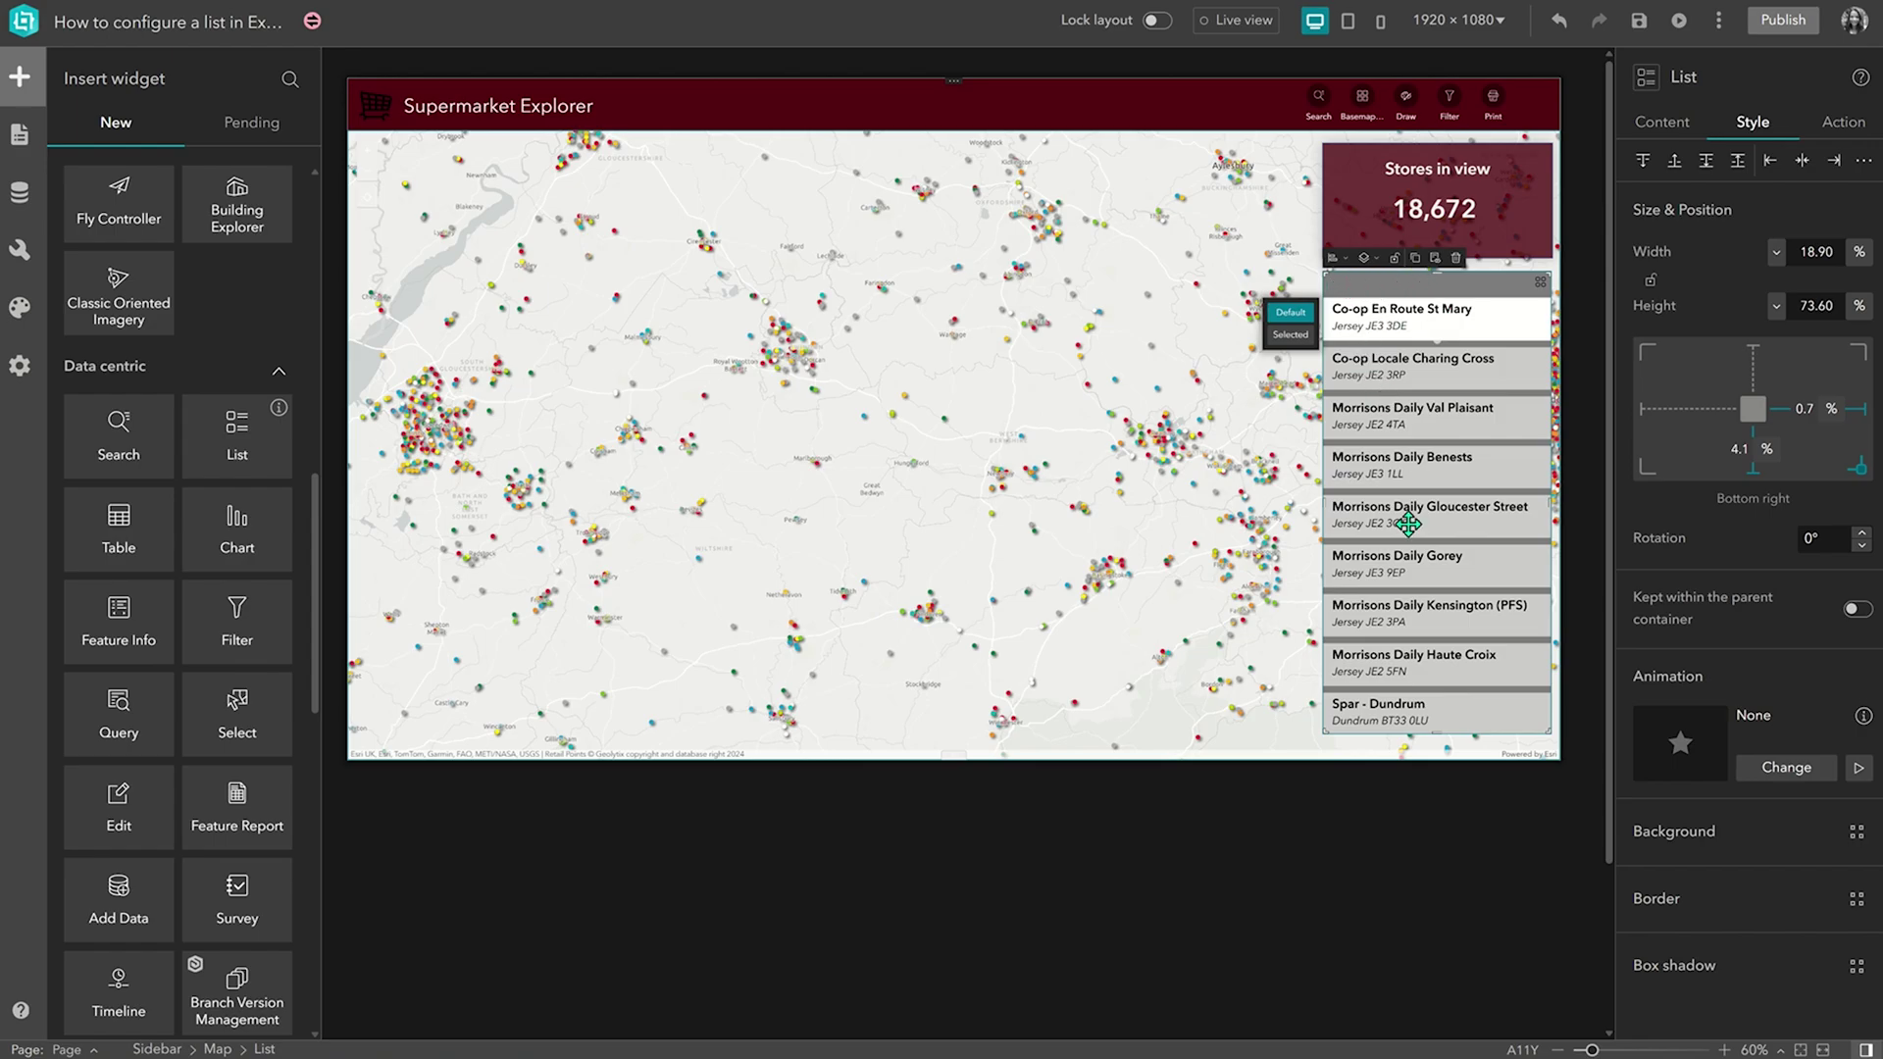
left_click(1854, 836)
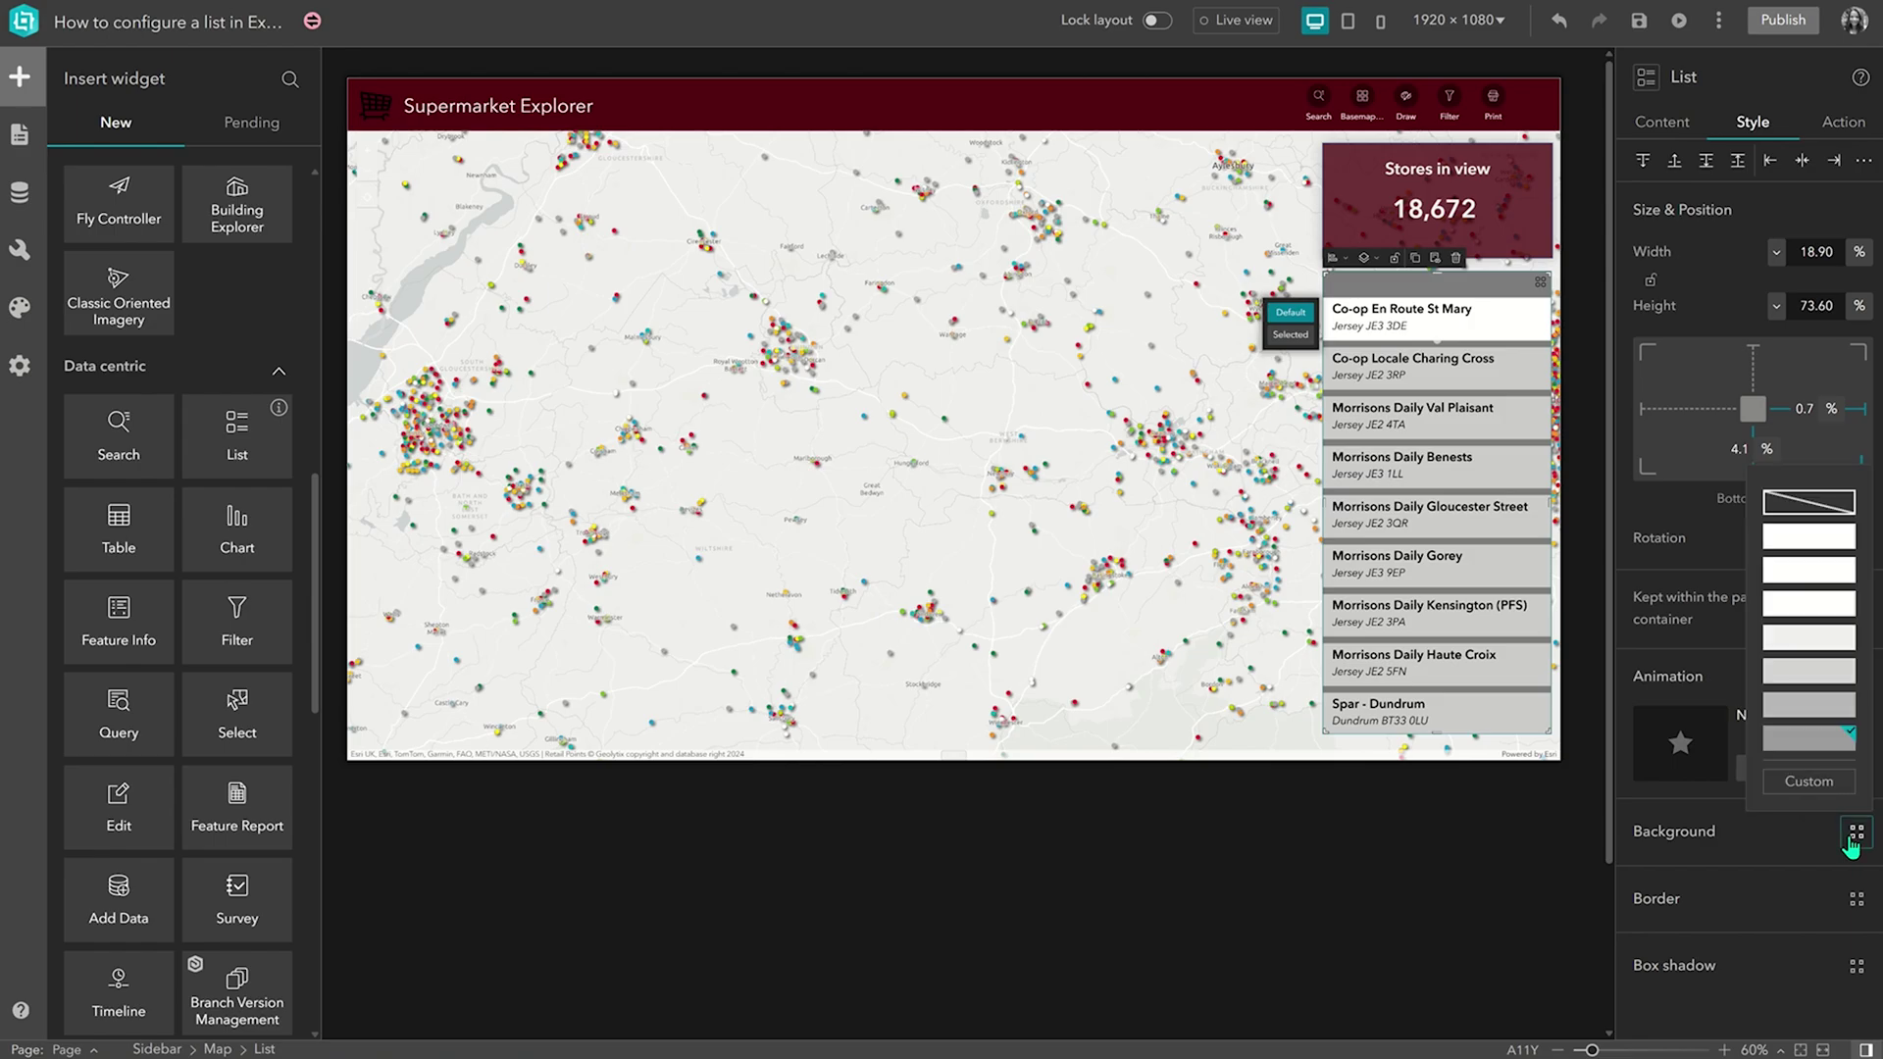
left_click(1837, 508)
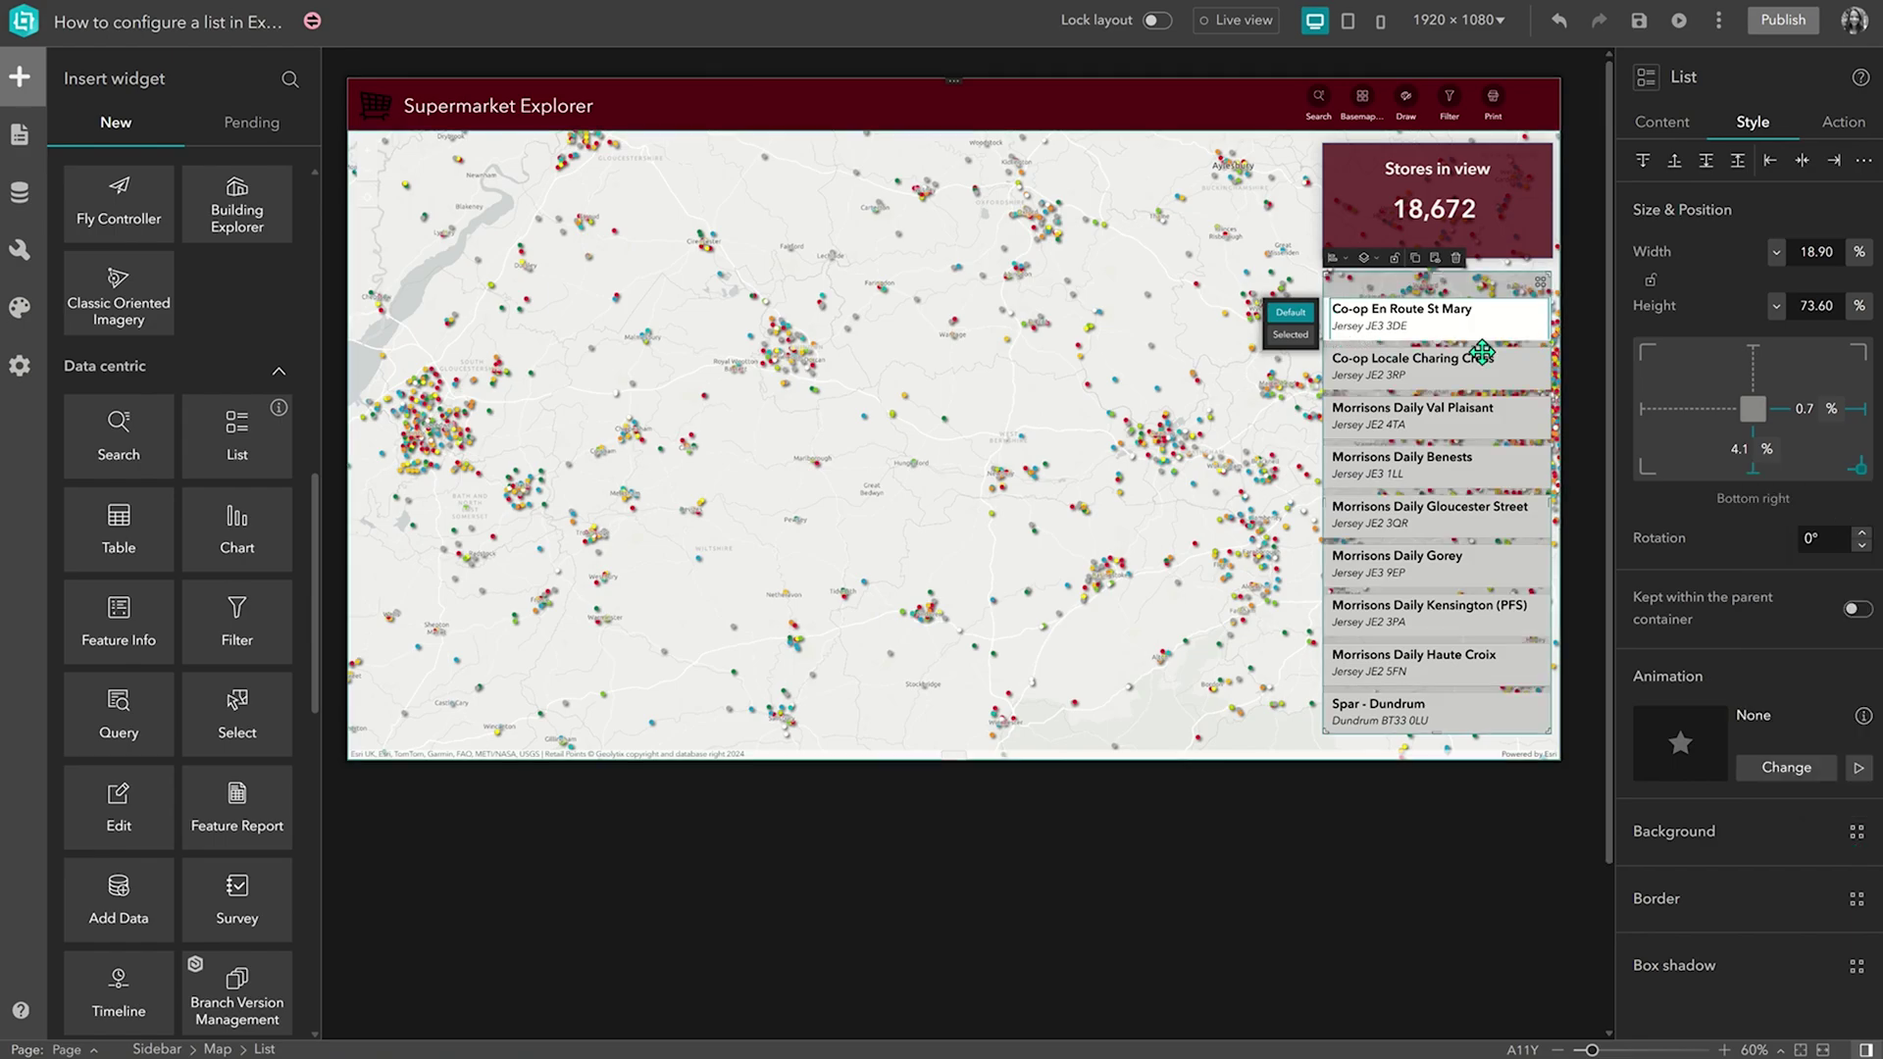
- Set the list items' States fill to the dark maroon recent colour
left_click(1670, 130)
left_click(1860, 526)
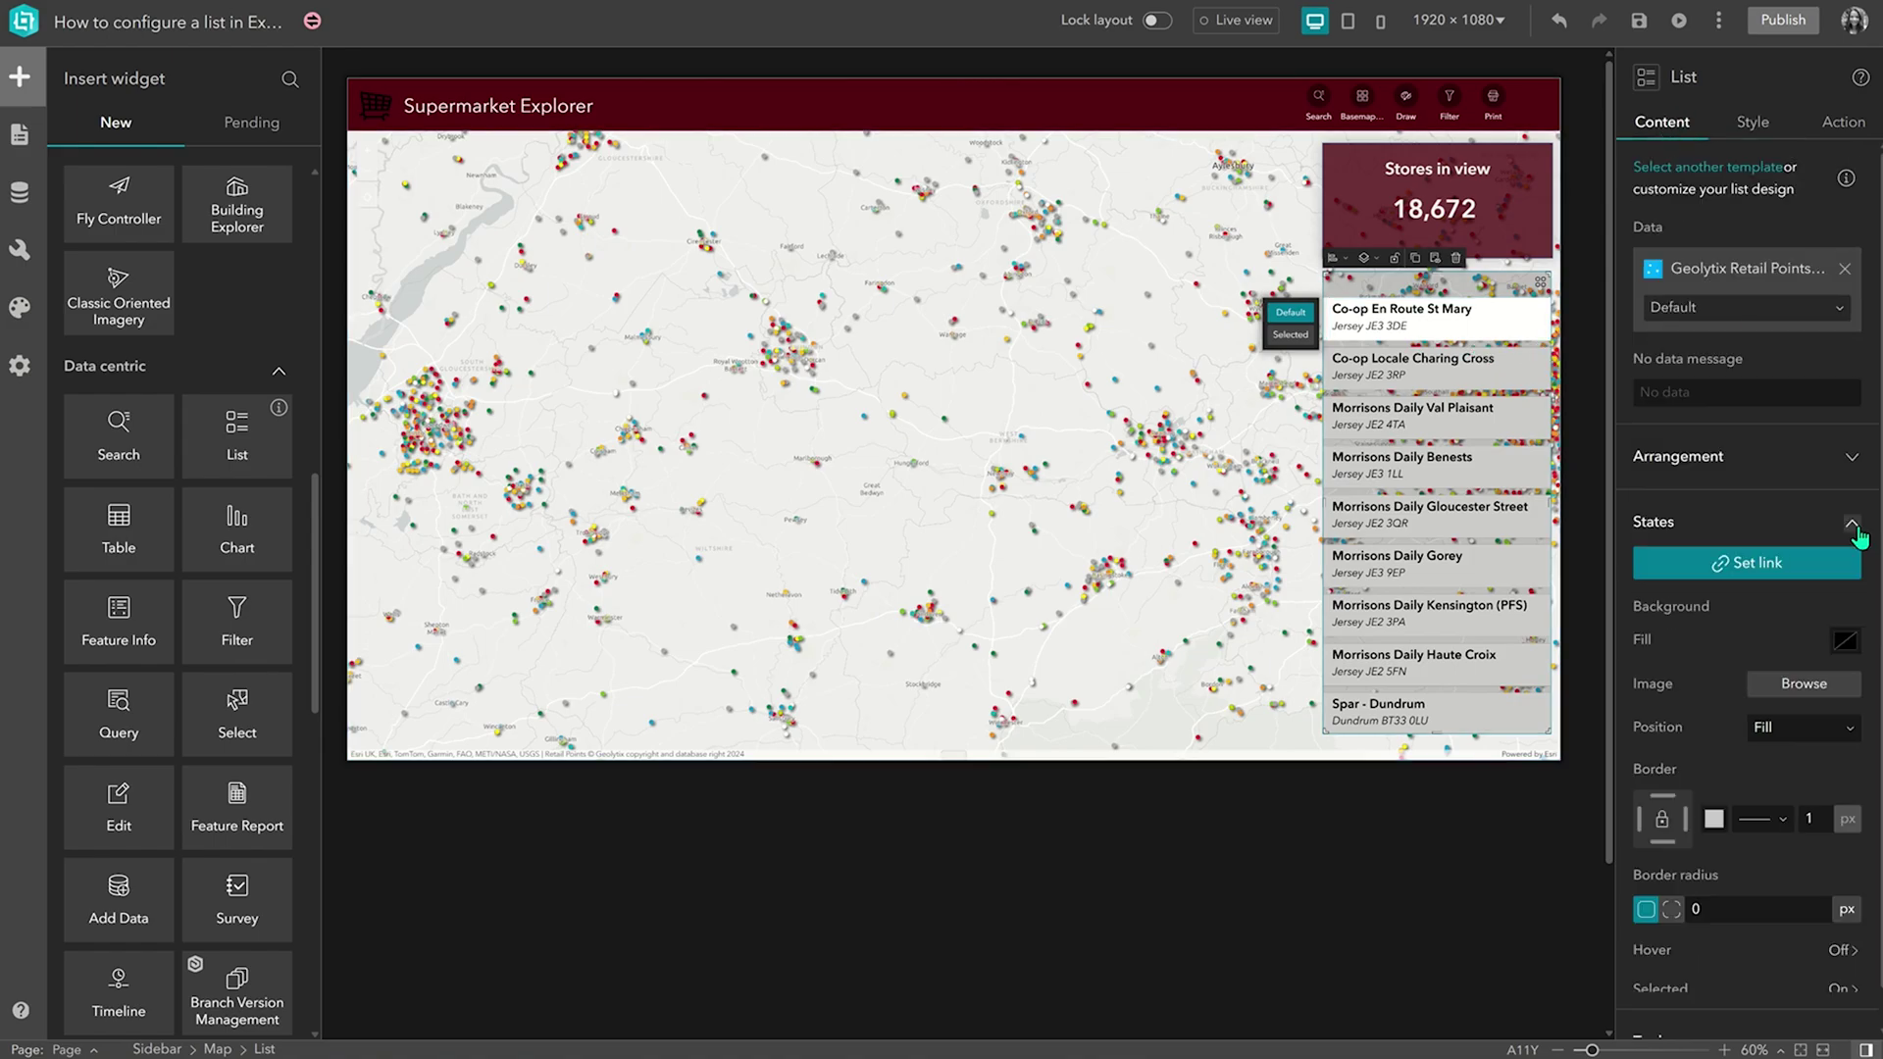
left_click(1845, 642)
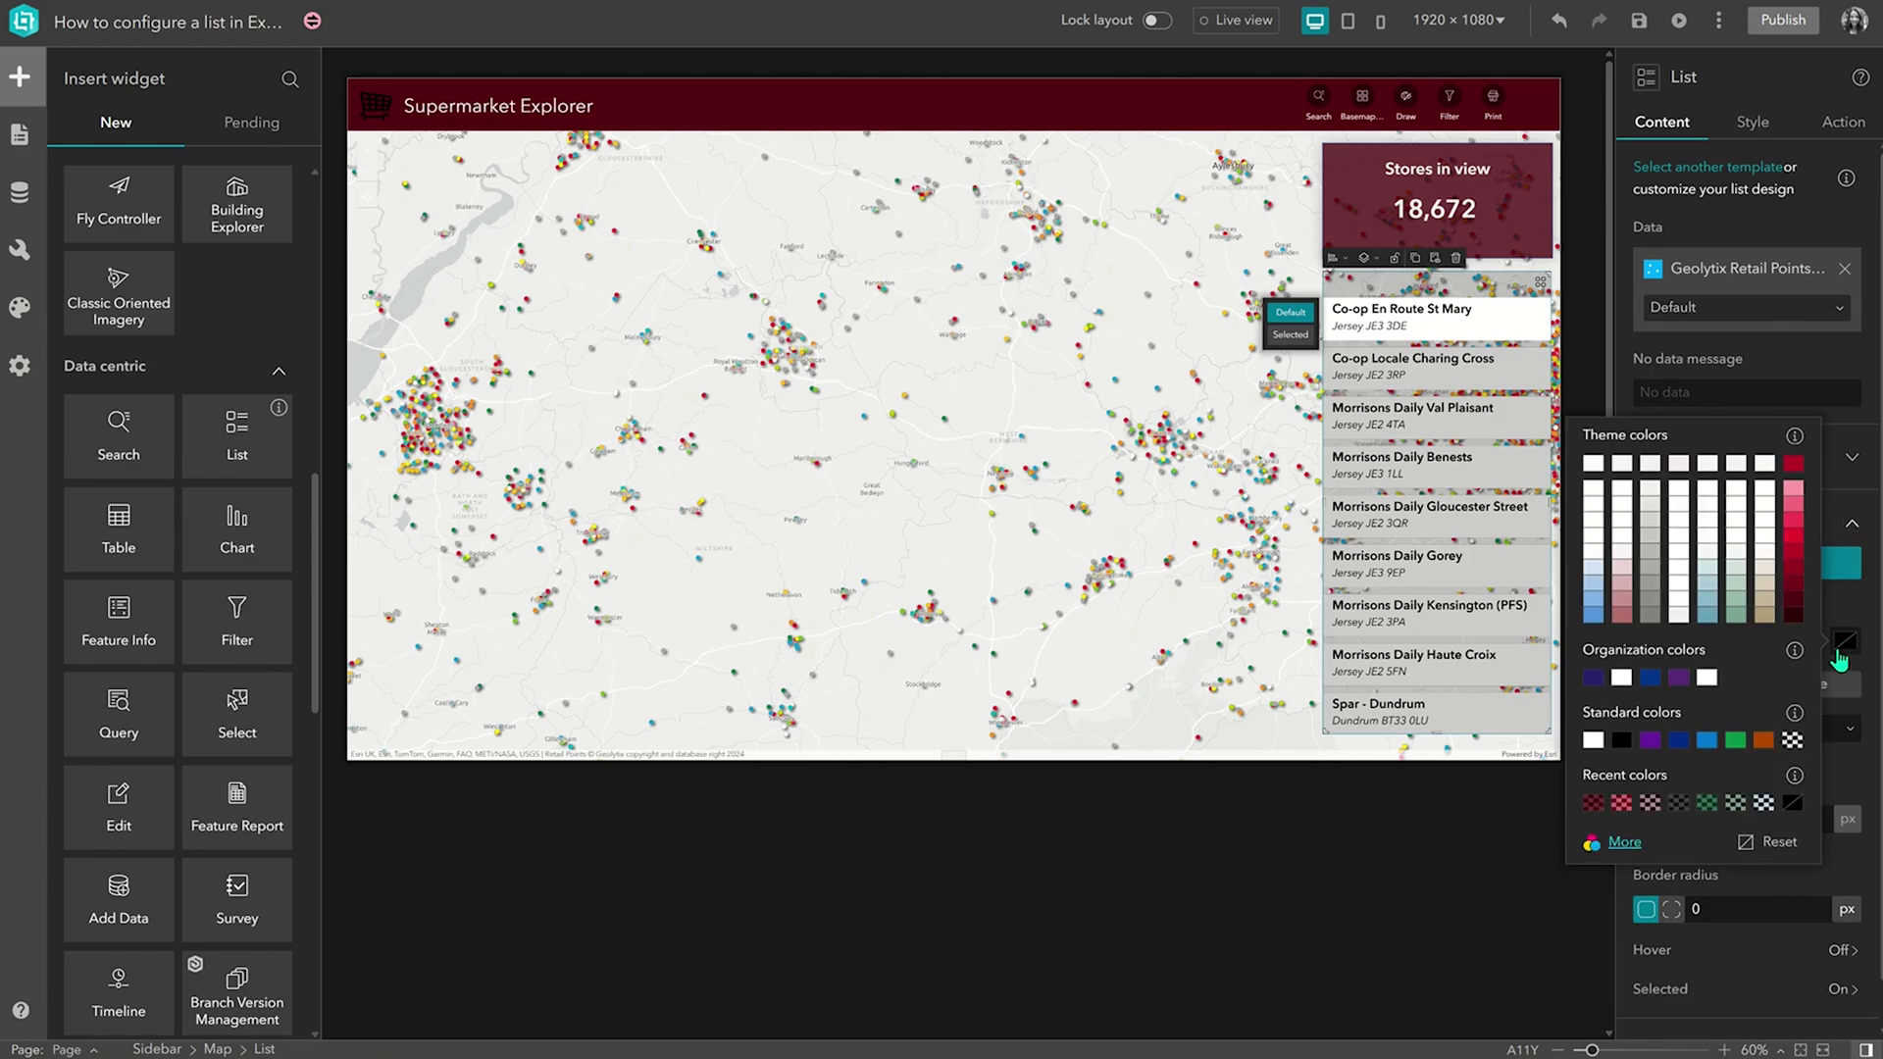
left_click(1593, 804)
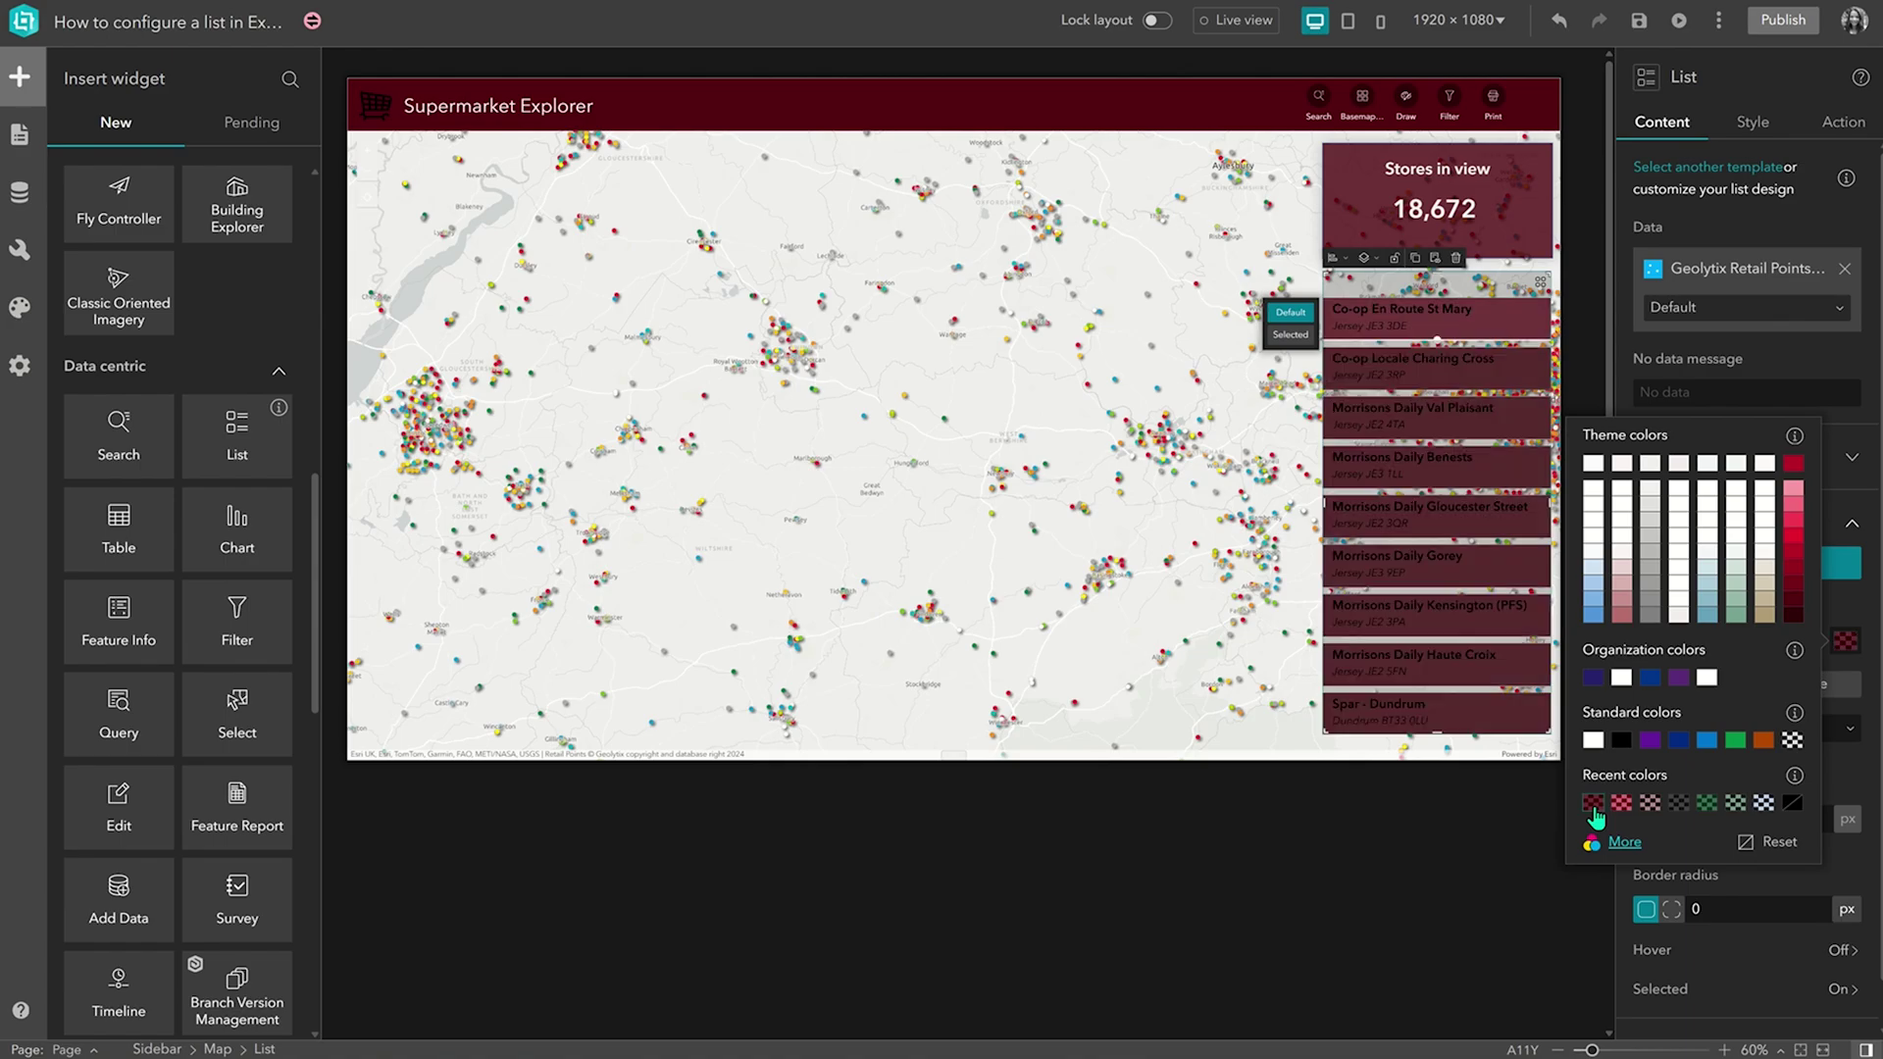
- Make the list item text white
left_click(1390, 315)
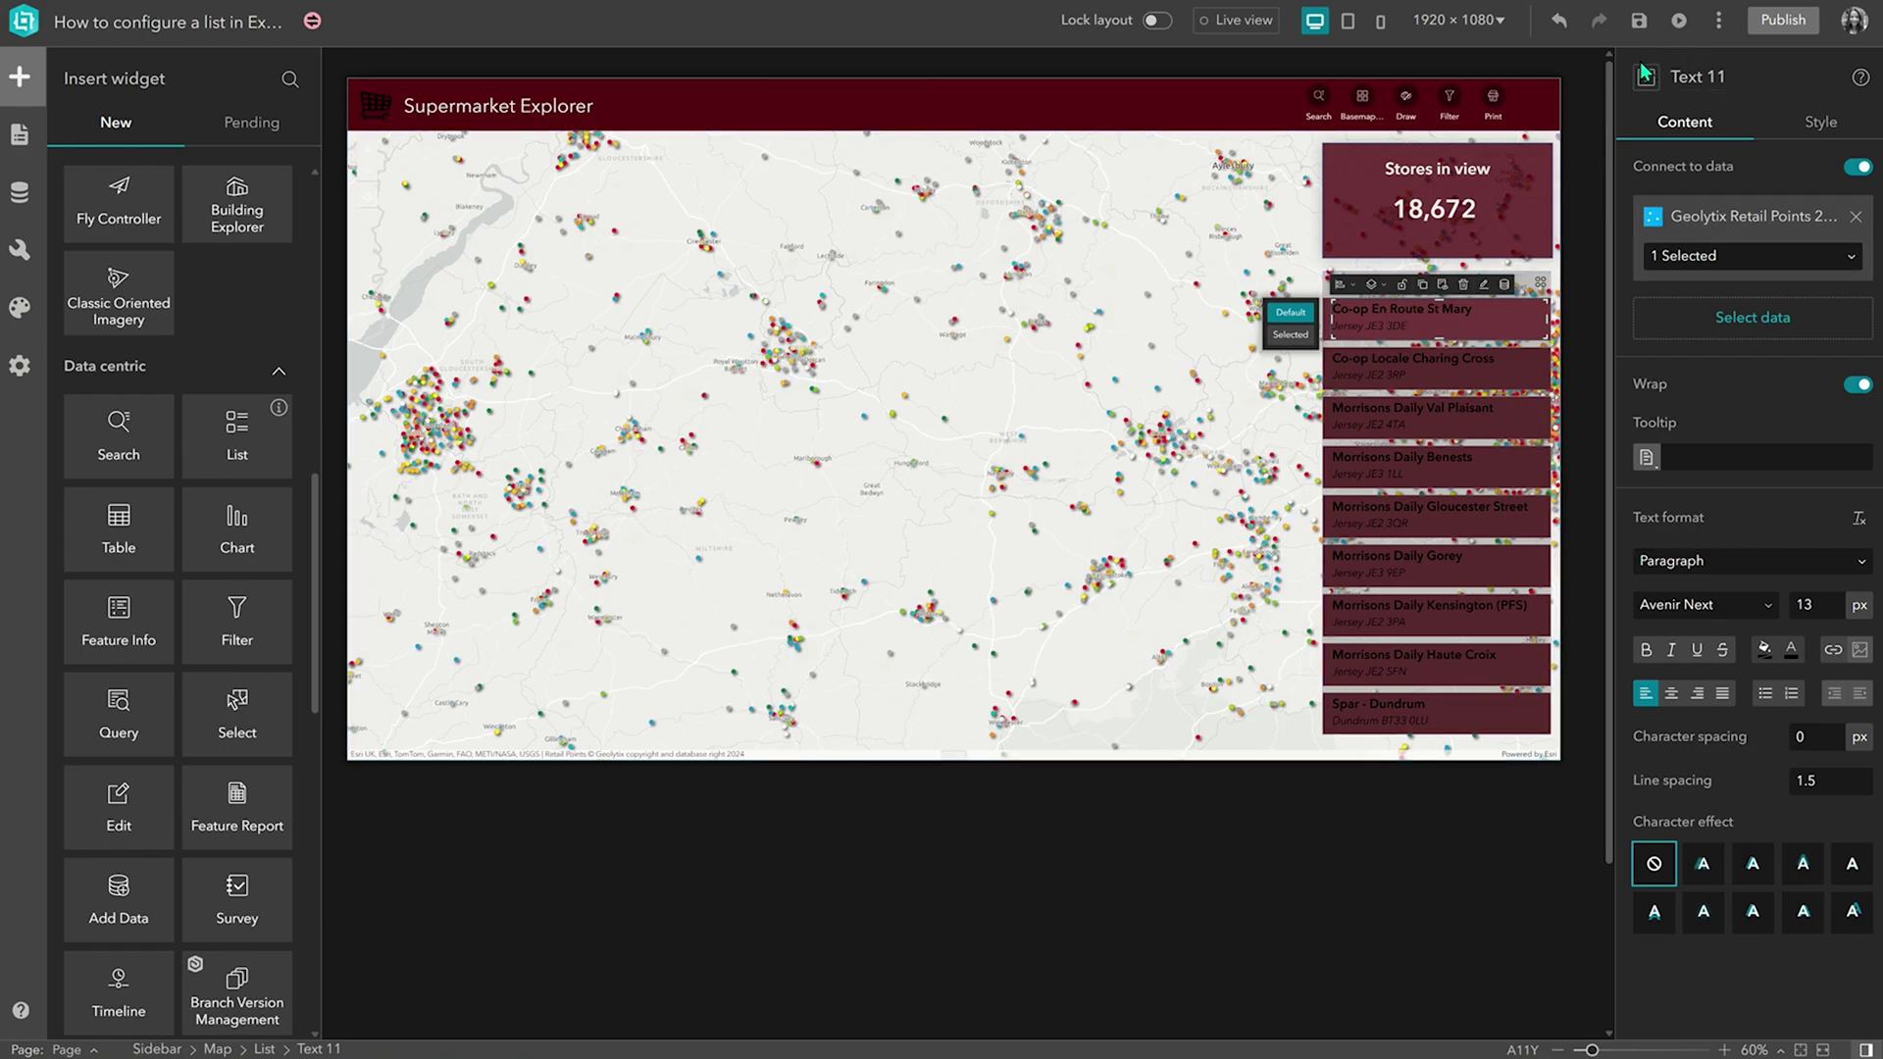
left_click(1790, 651)
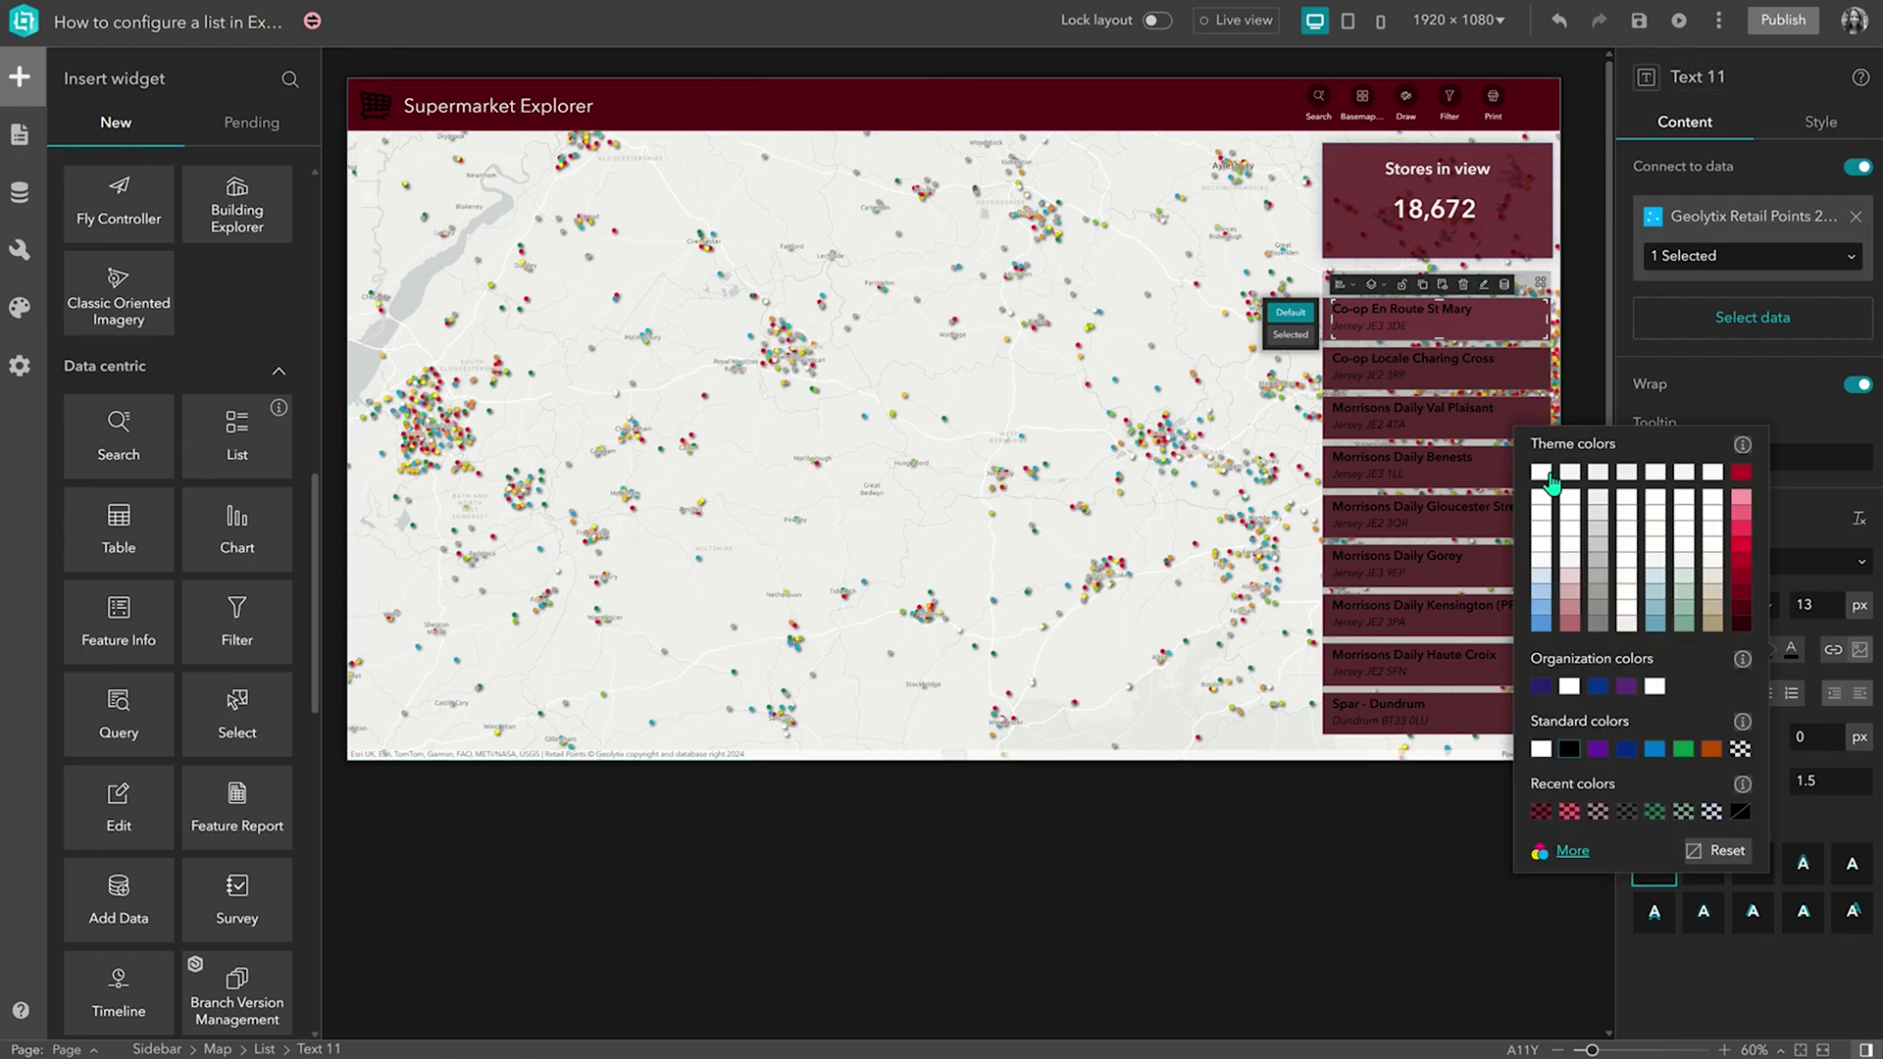
left_click(1543, 474)
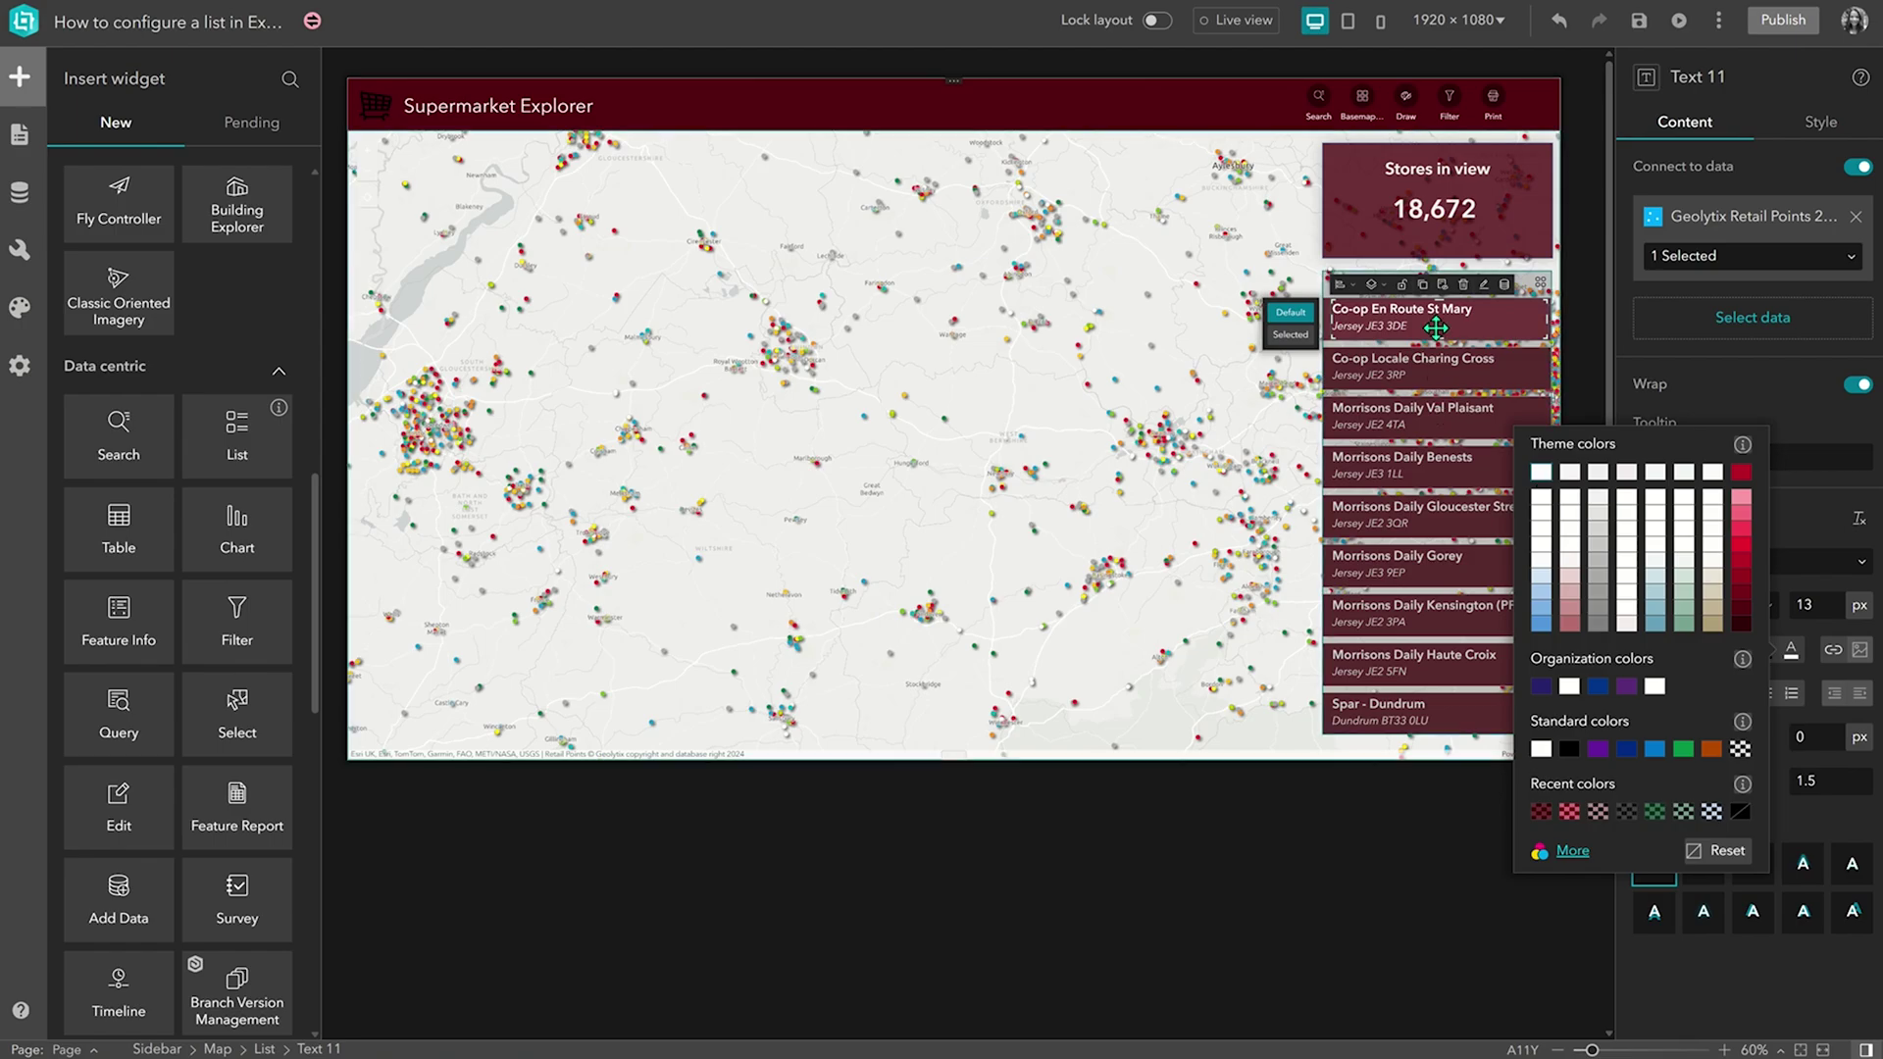
- Turn on Show record count in the list's Tools settings
left_click(1395, 487)
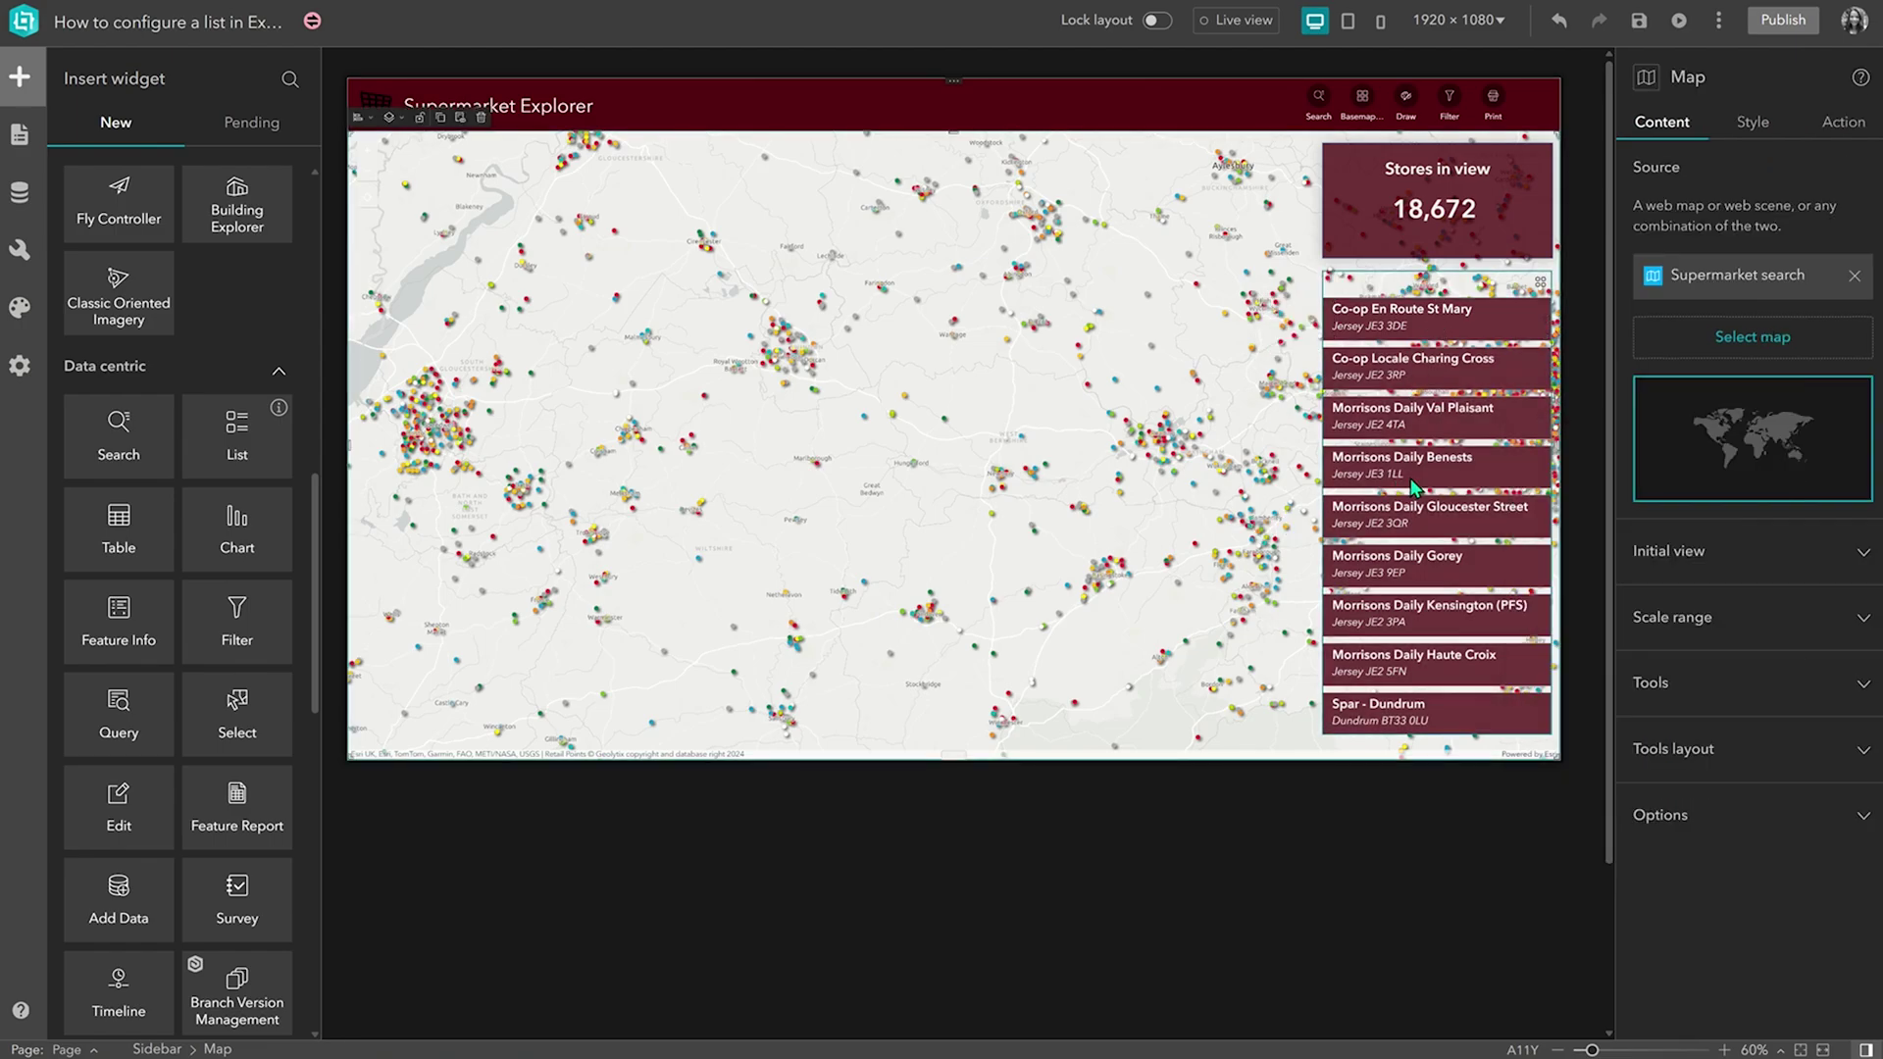
left_click(1395, 487)
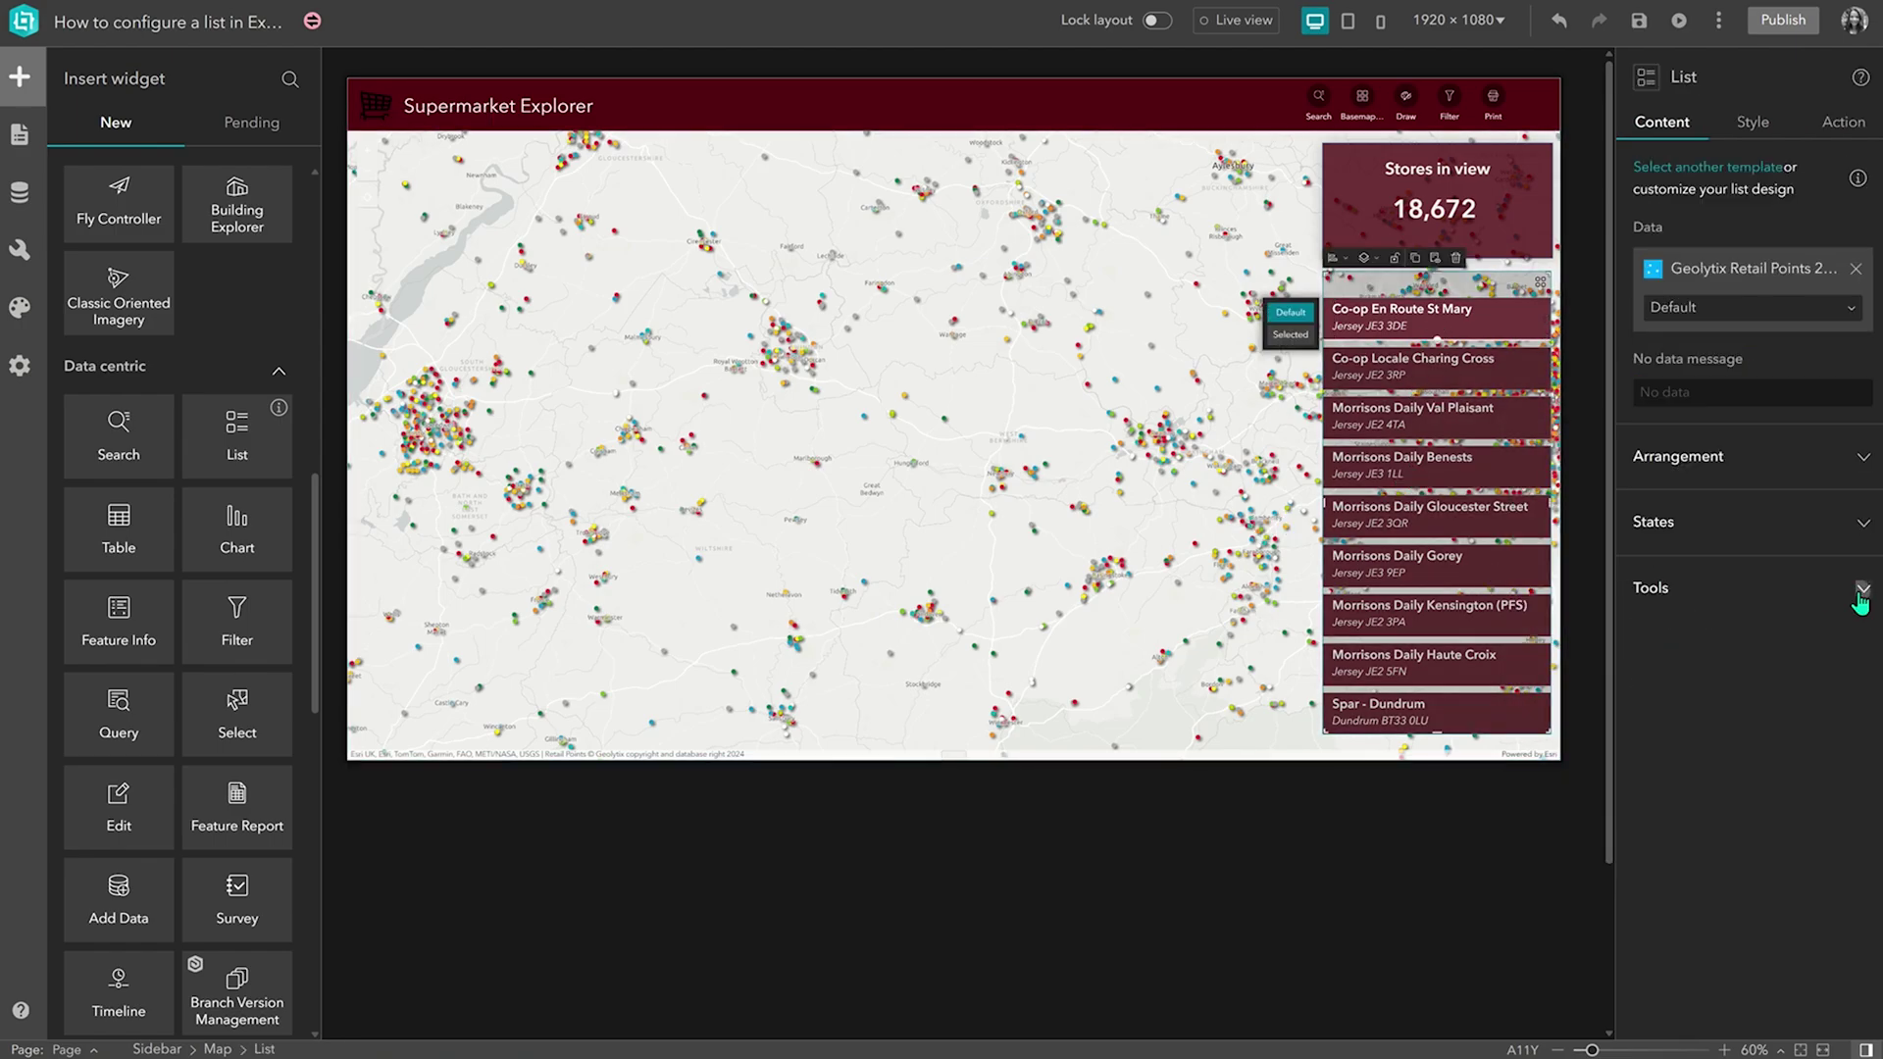
left_click(1860, 590)
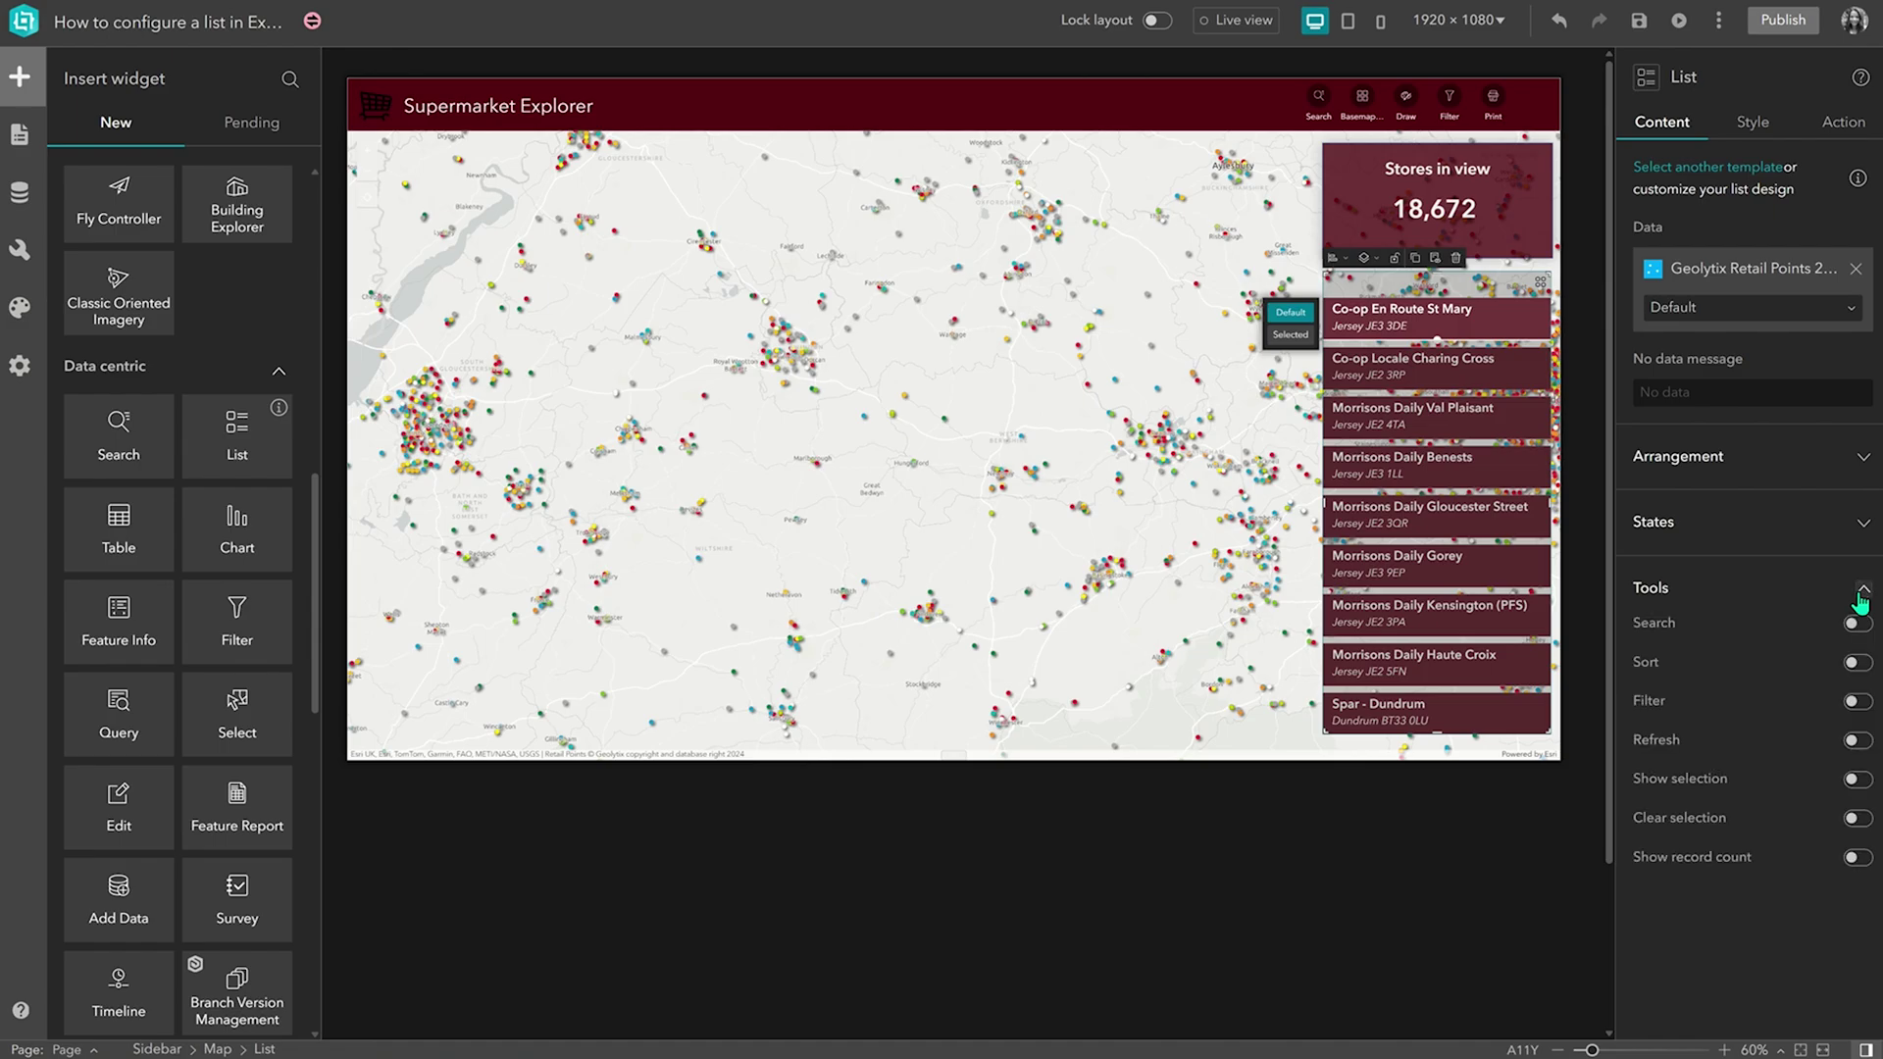
left_click(1856, 859)
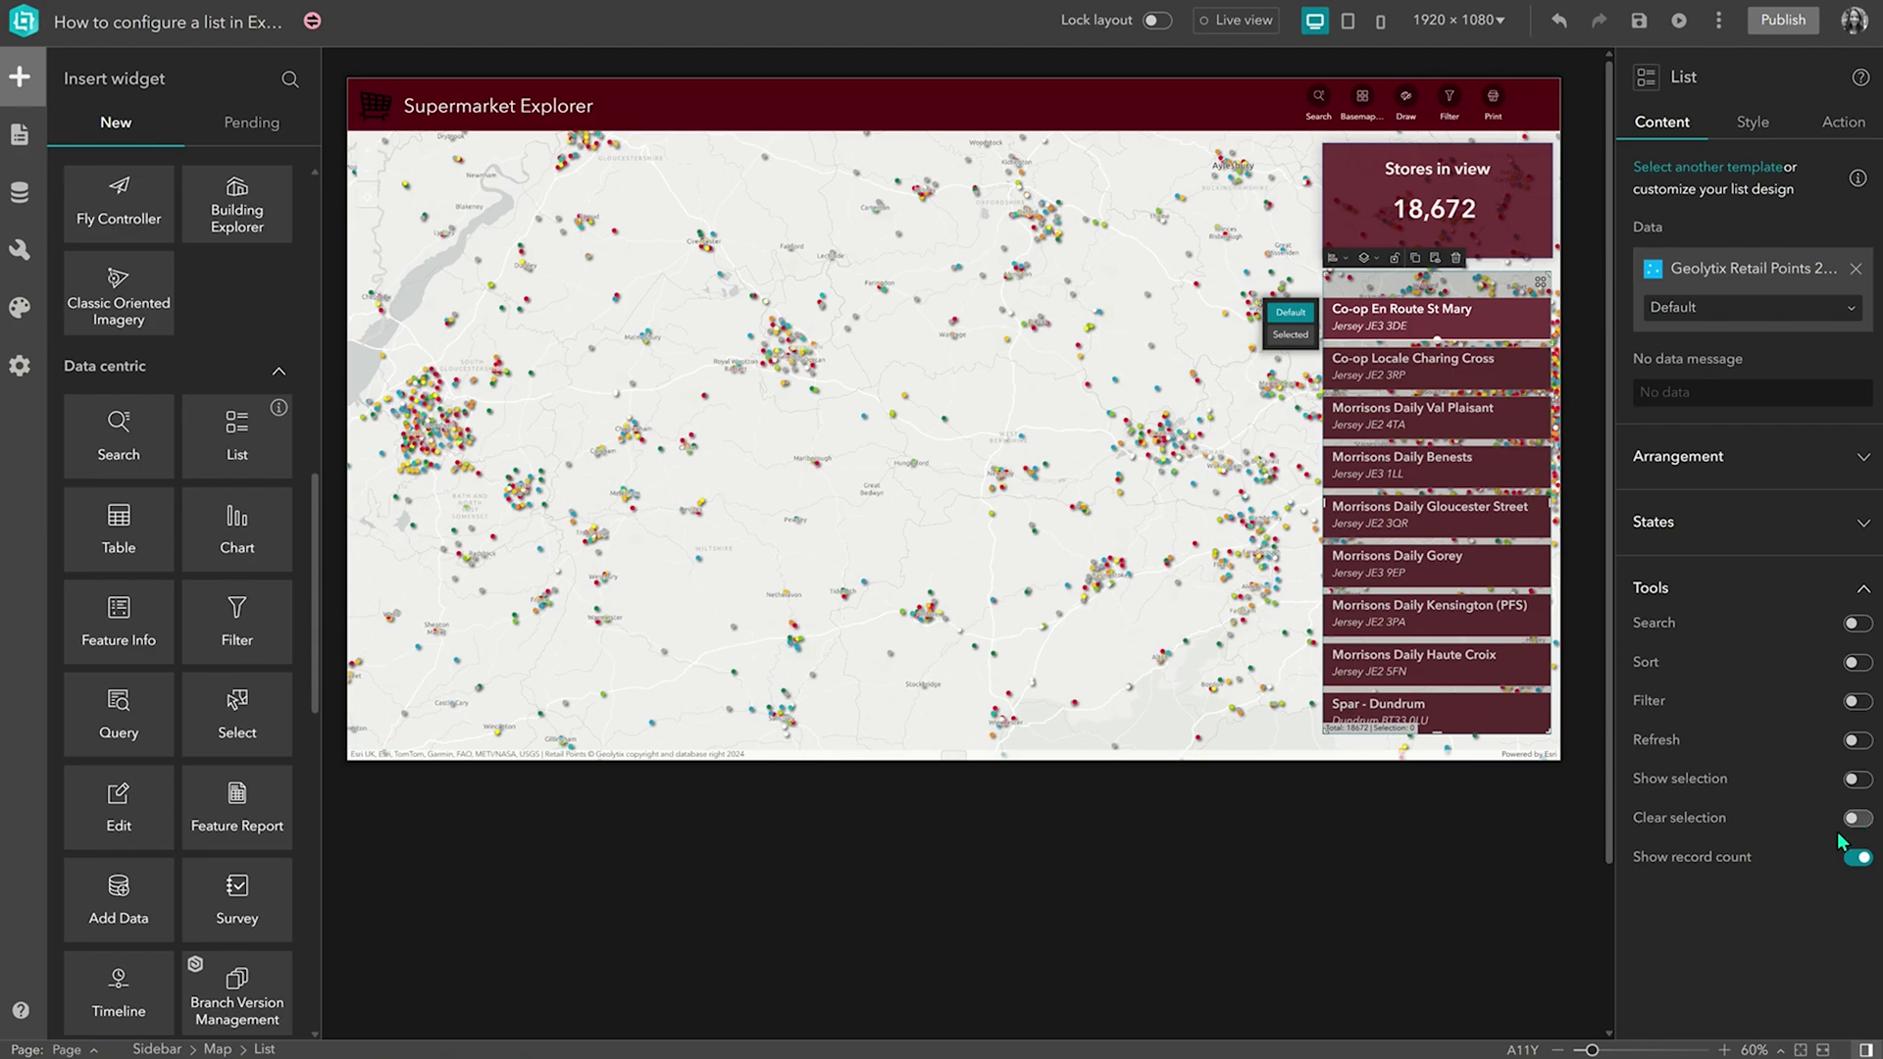
- Enable list Search with retailer as the searchable field
left_click(1856, 625)
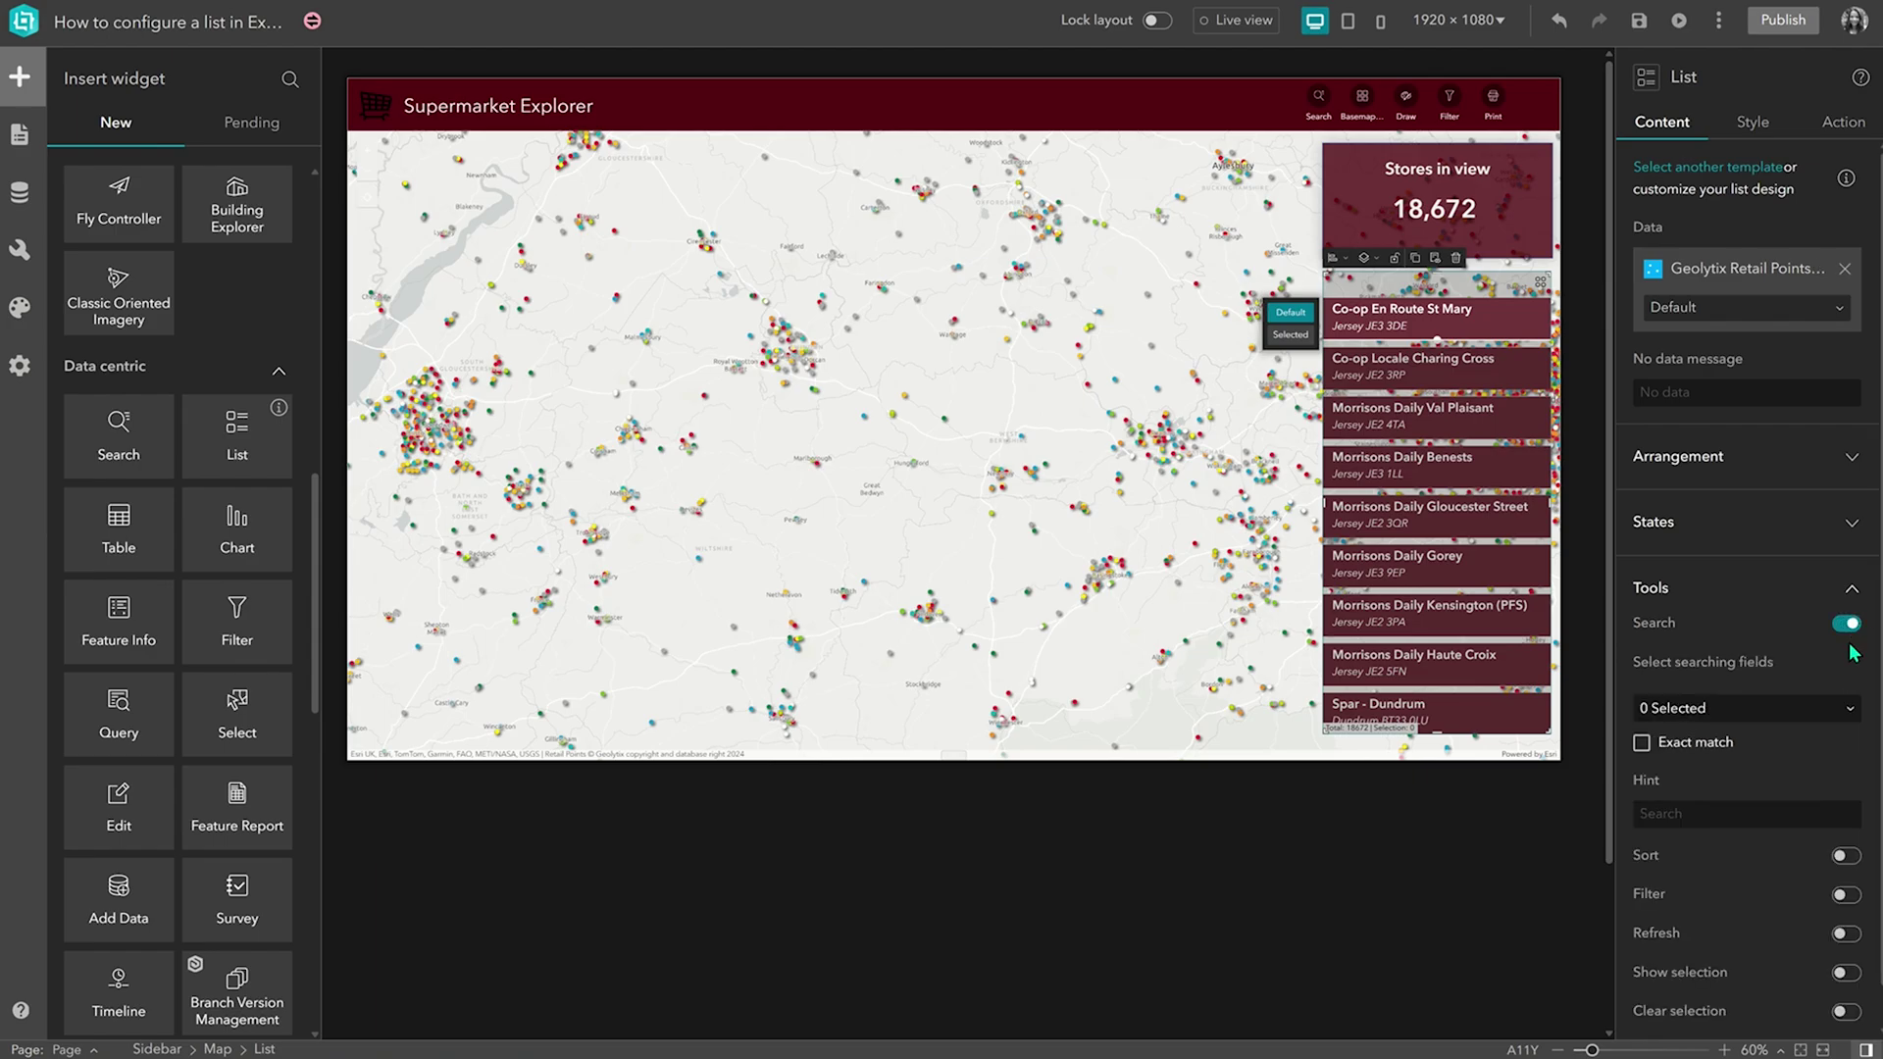
left_click(1816, 715)
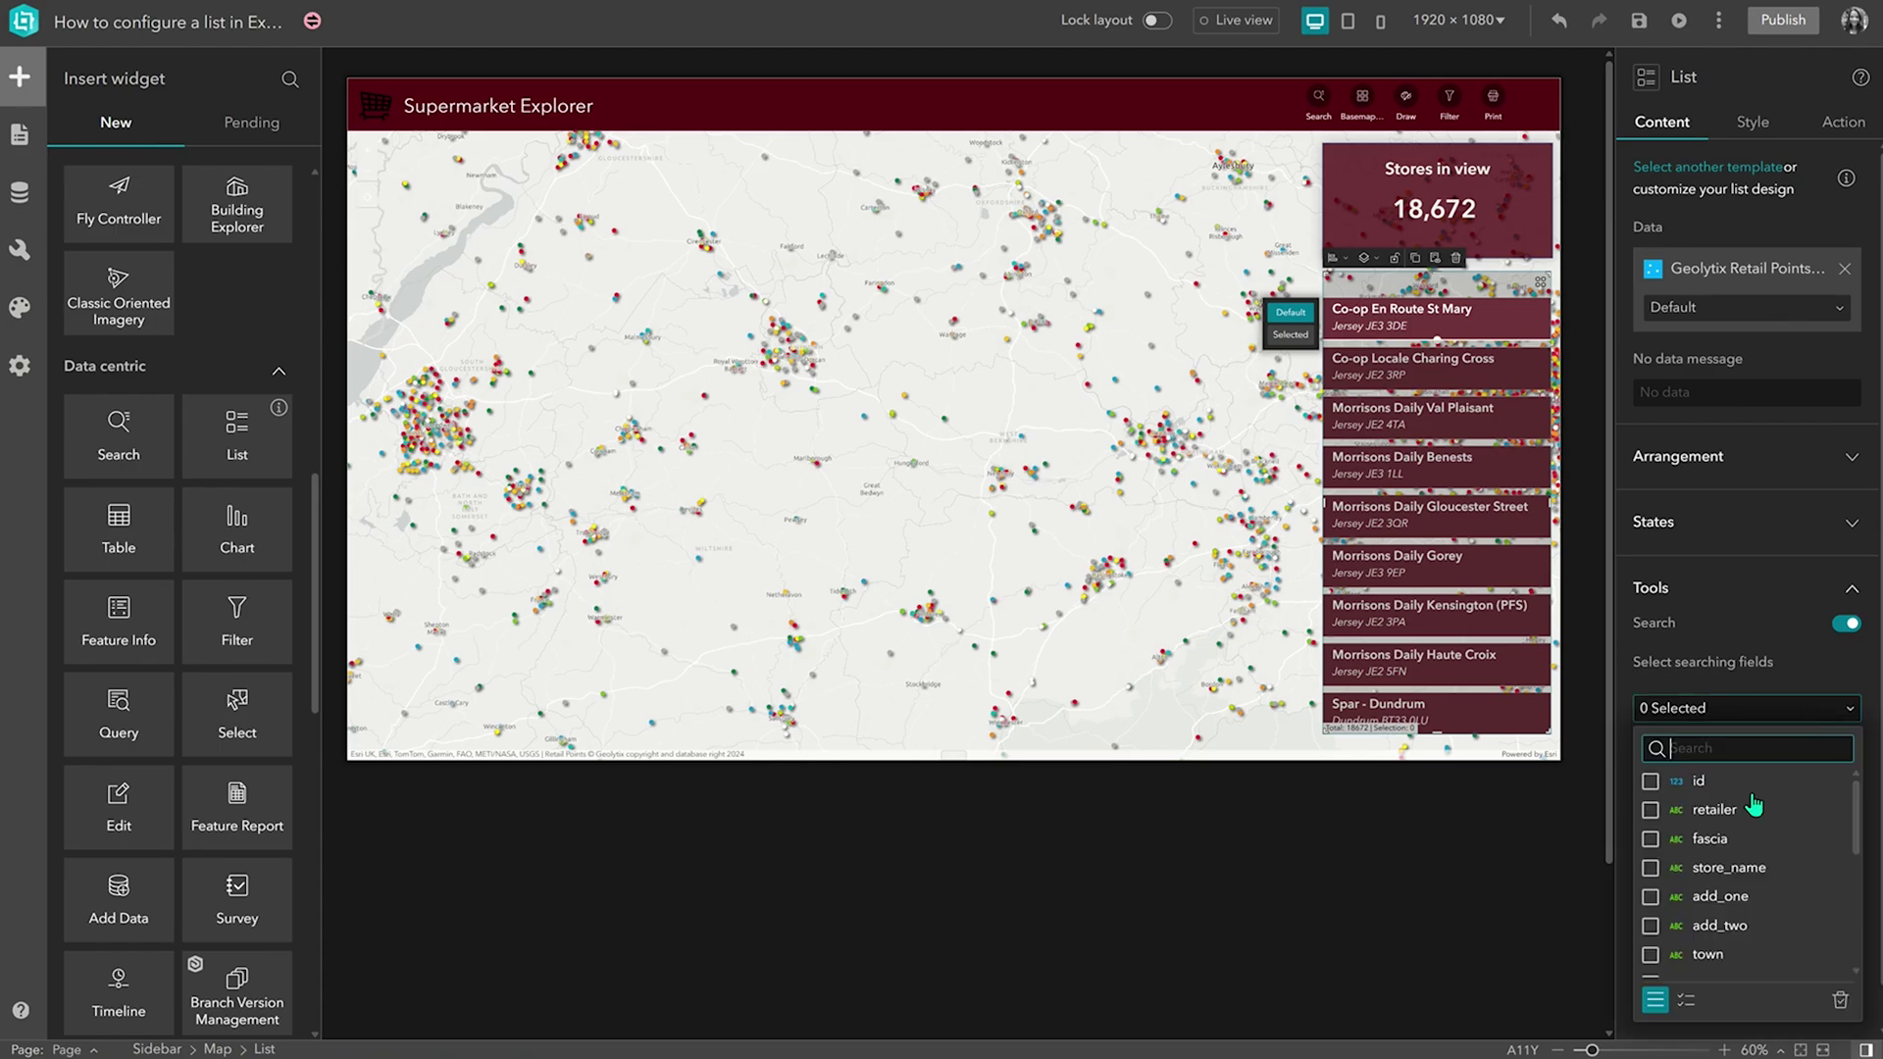
left_click(1650, 811)
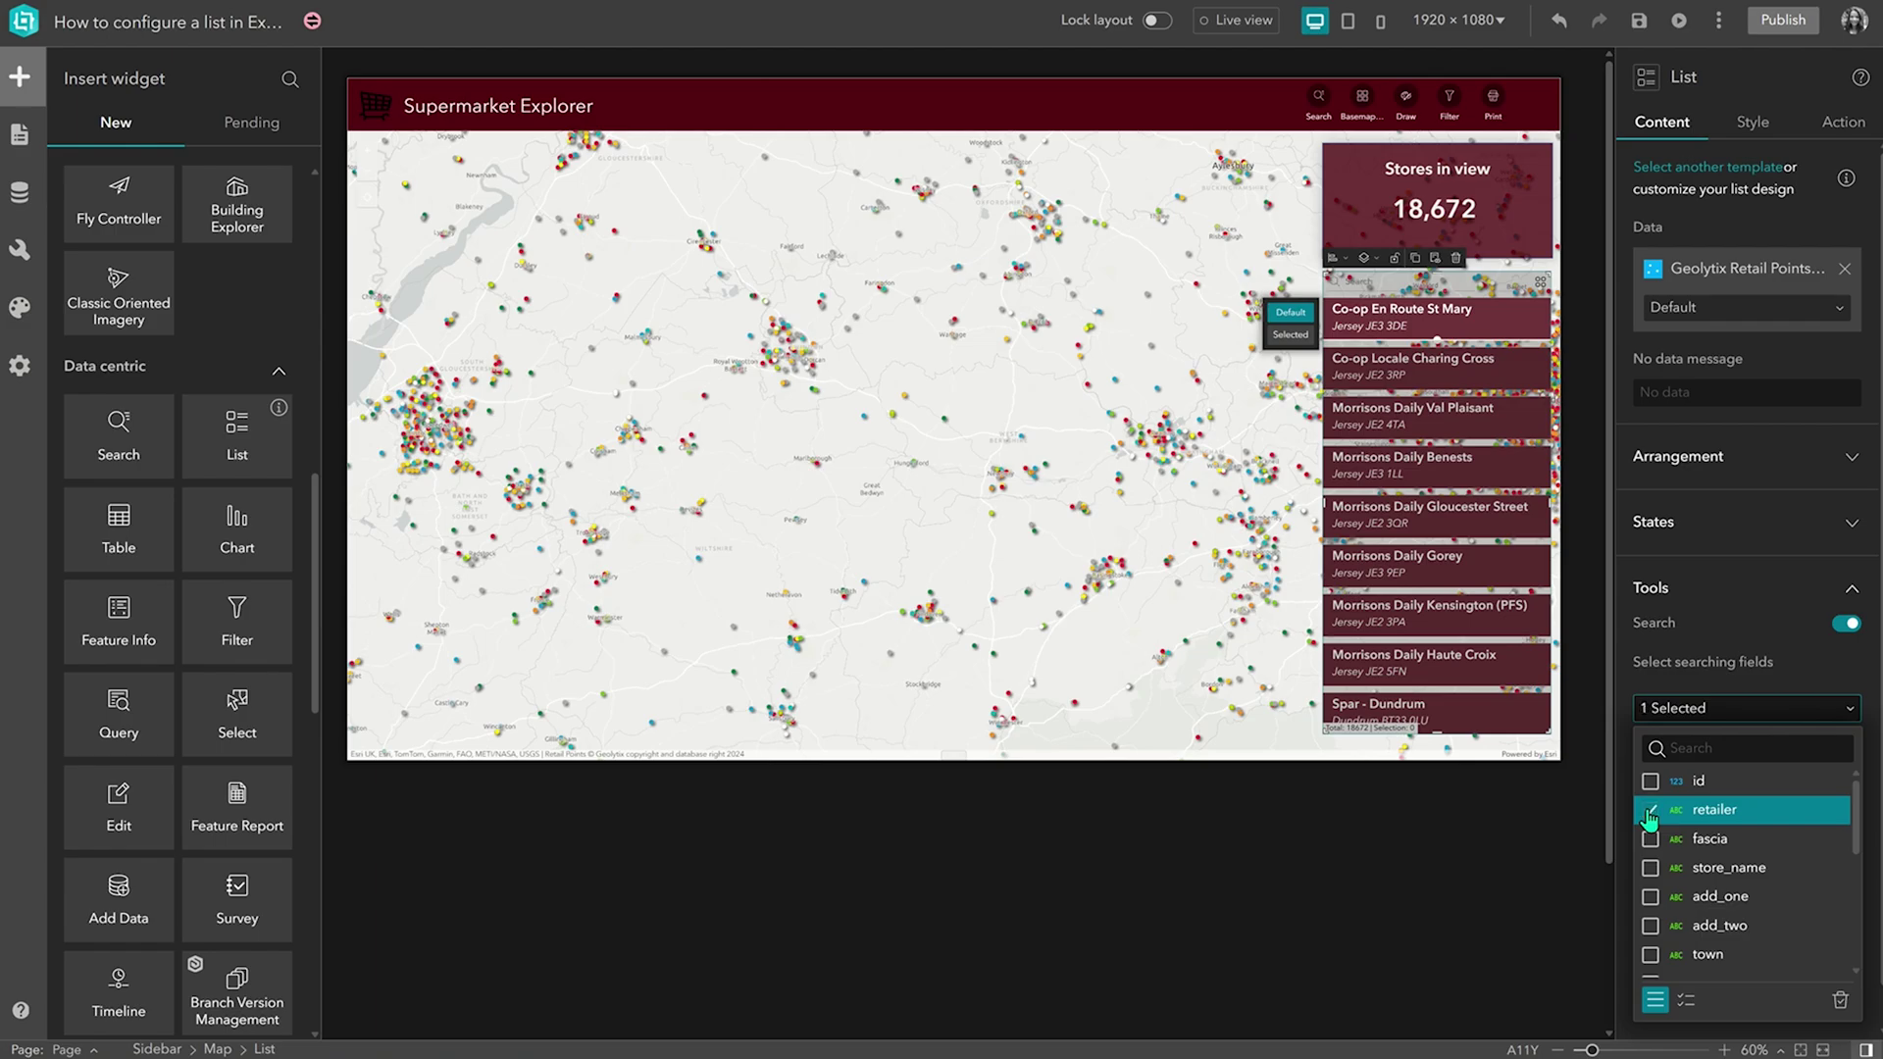
left_click(1809, 671)
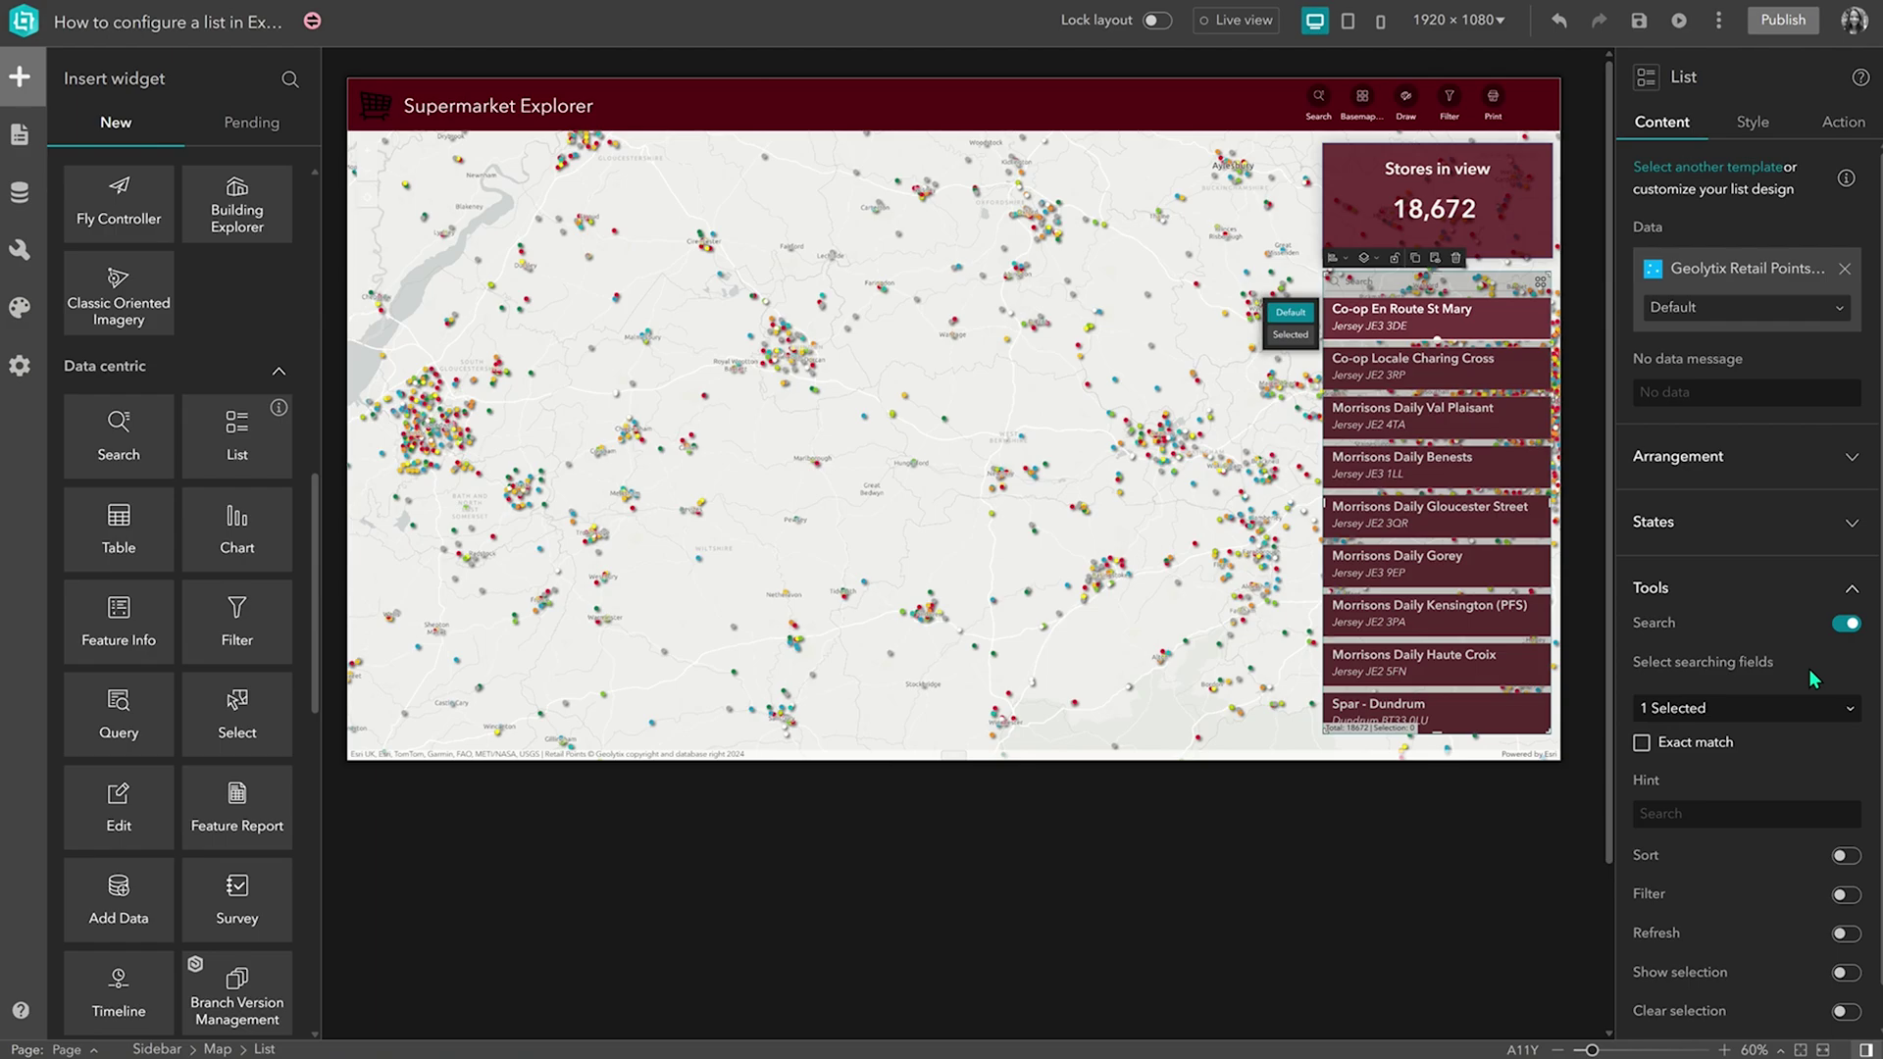
- Add a map Extent changes trigger with a Framework Filter data records action
left_click(881, 520)
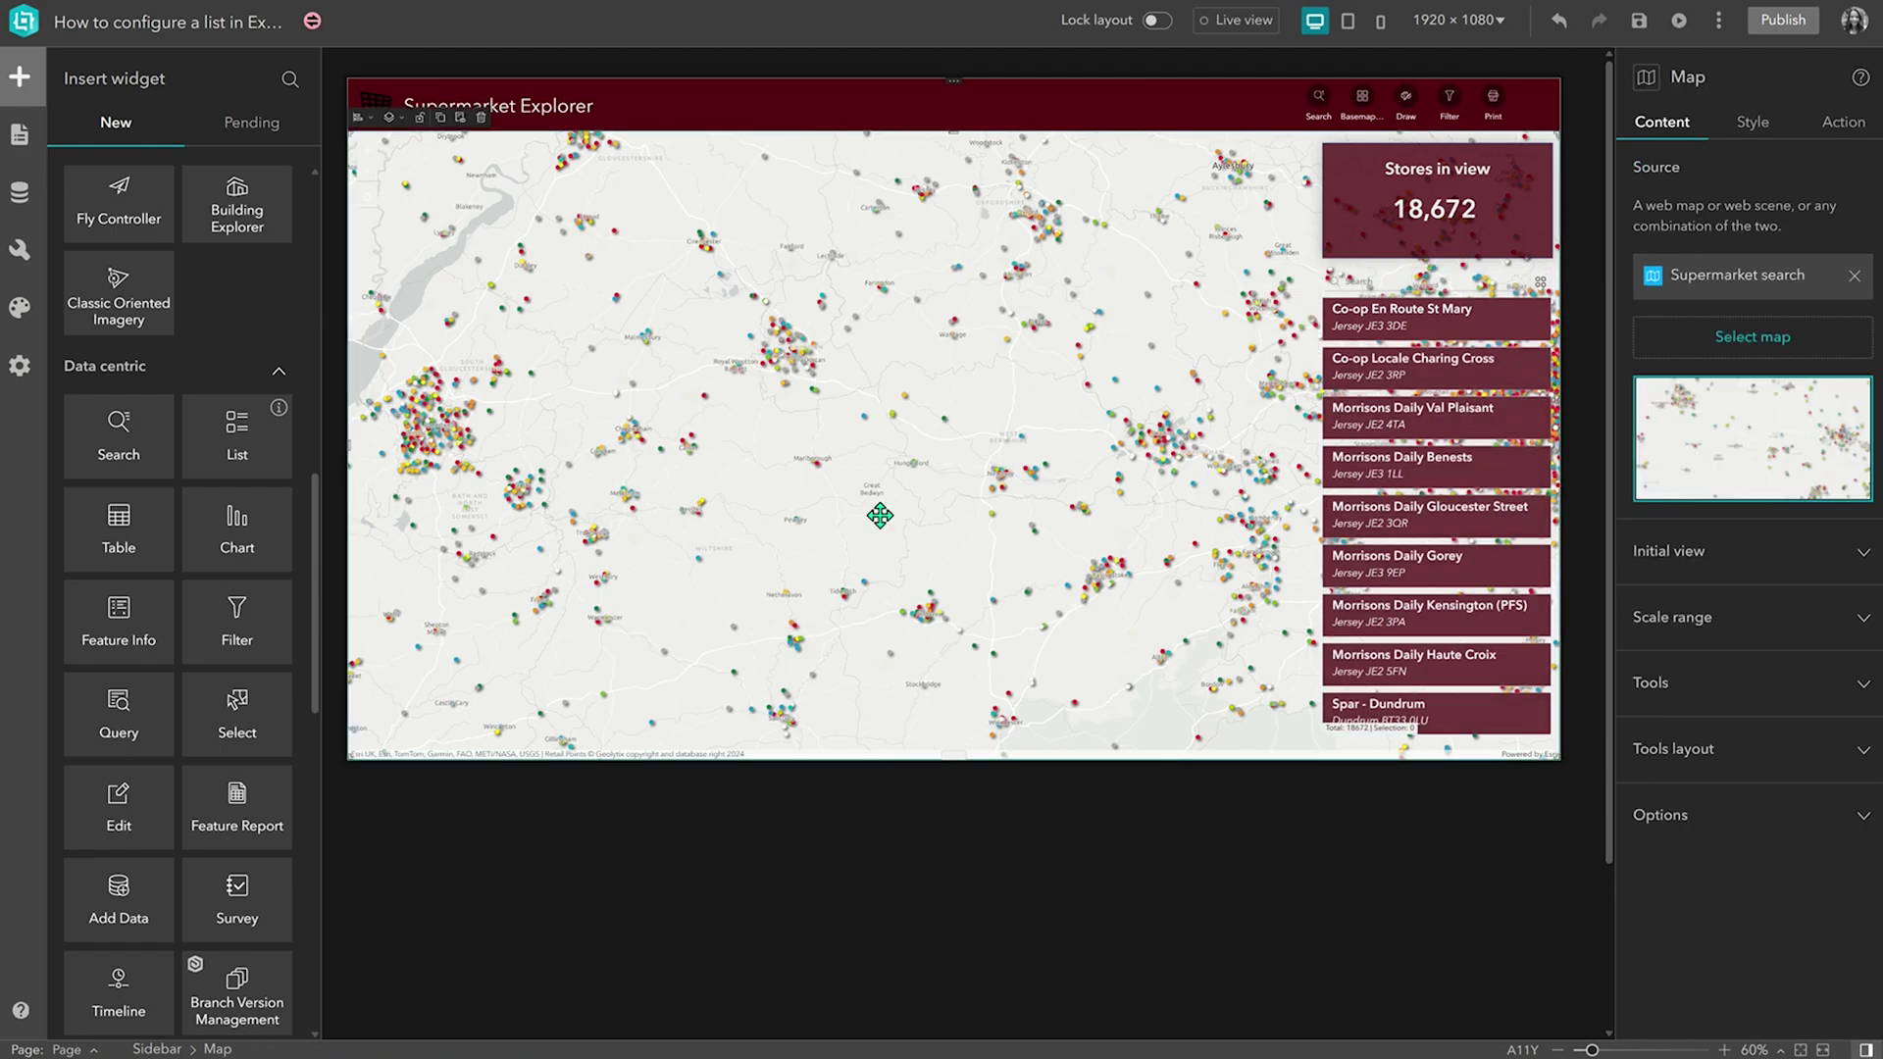
left_click(1857, 132)
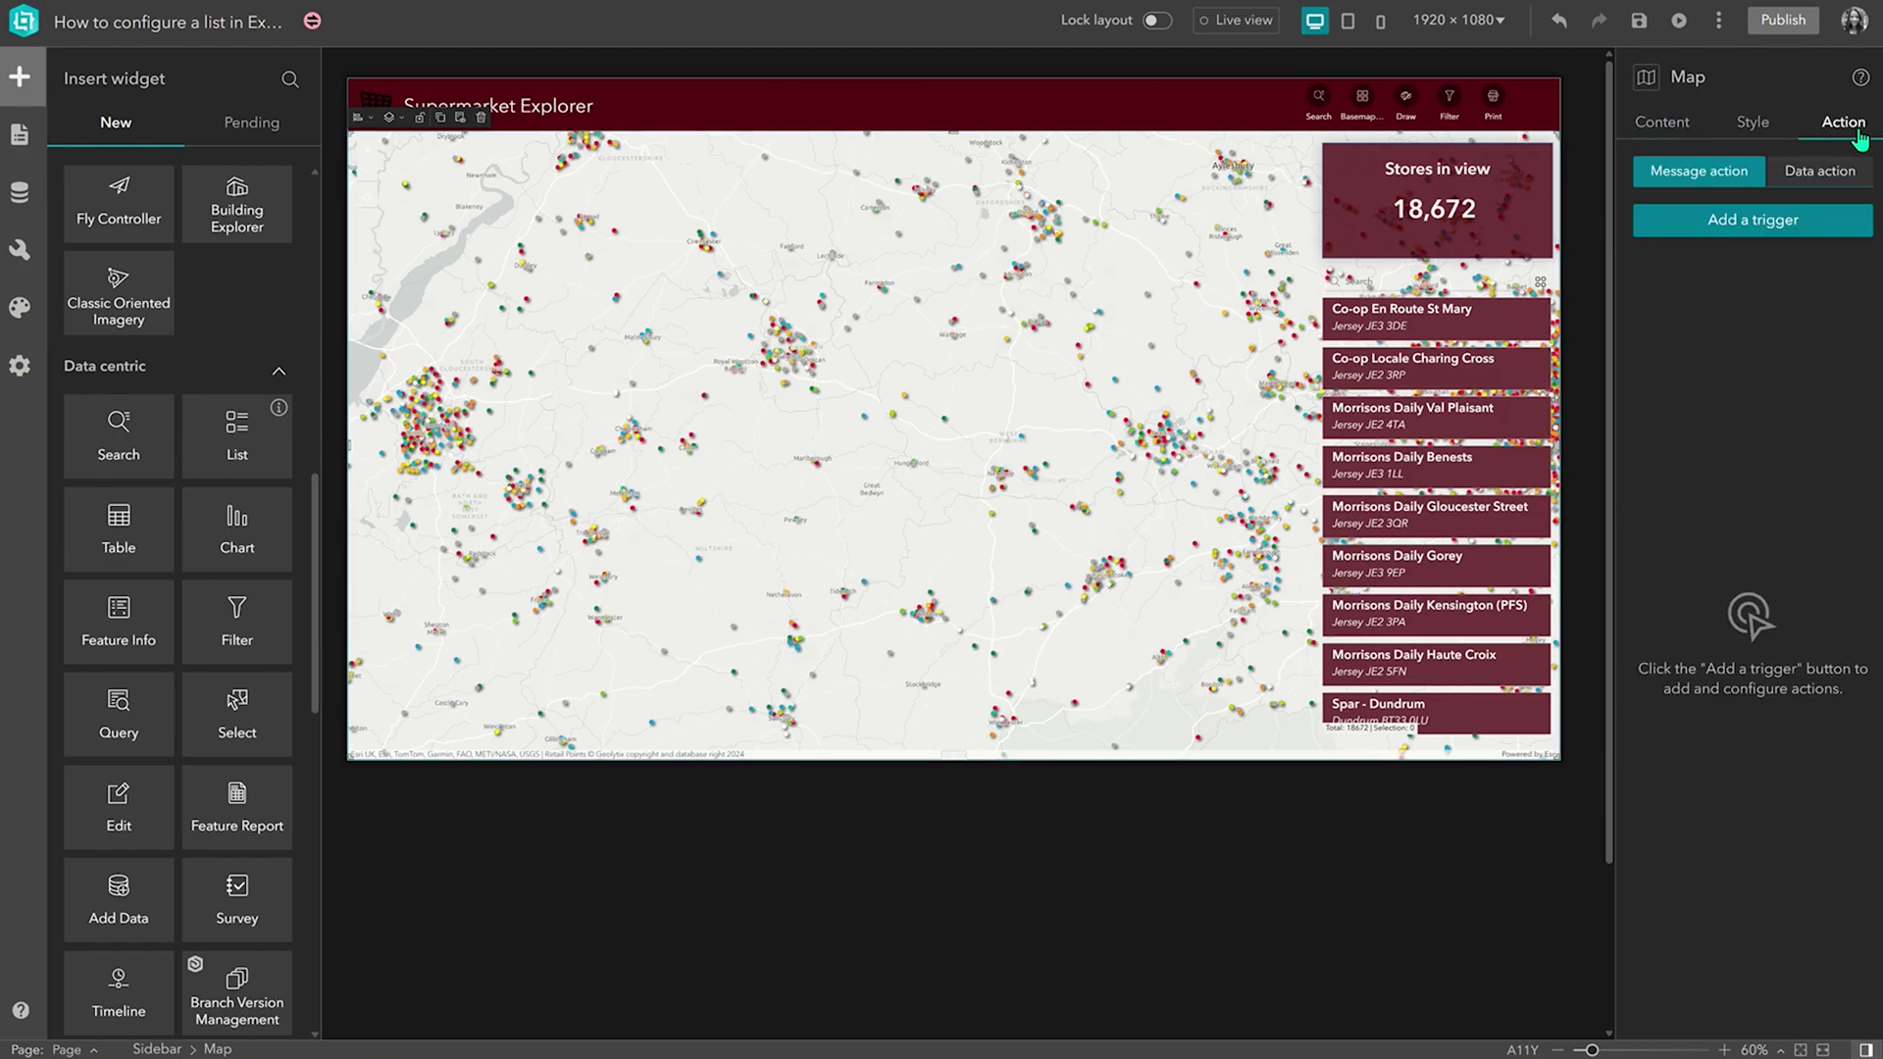
left_click(1692, 230)
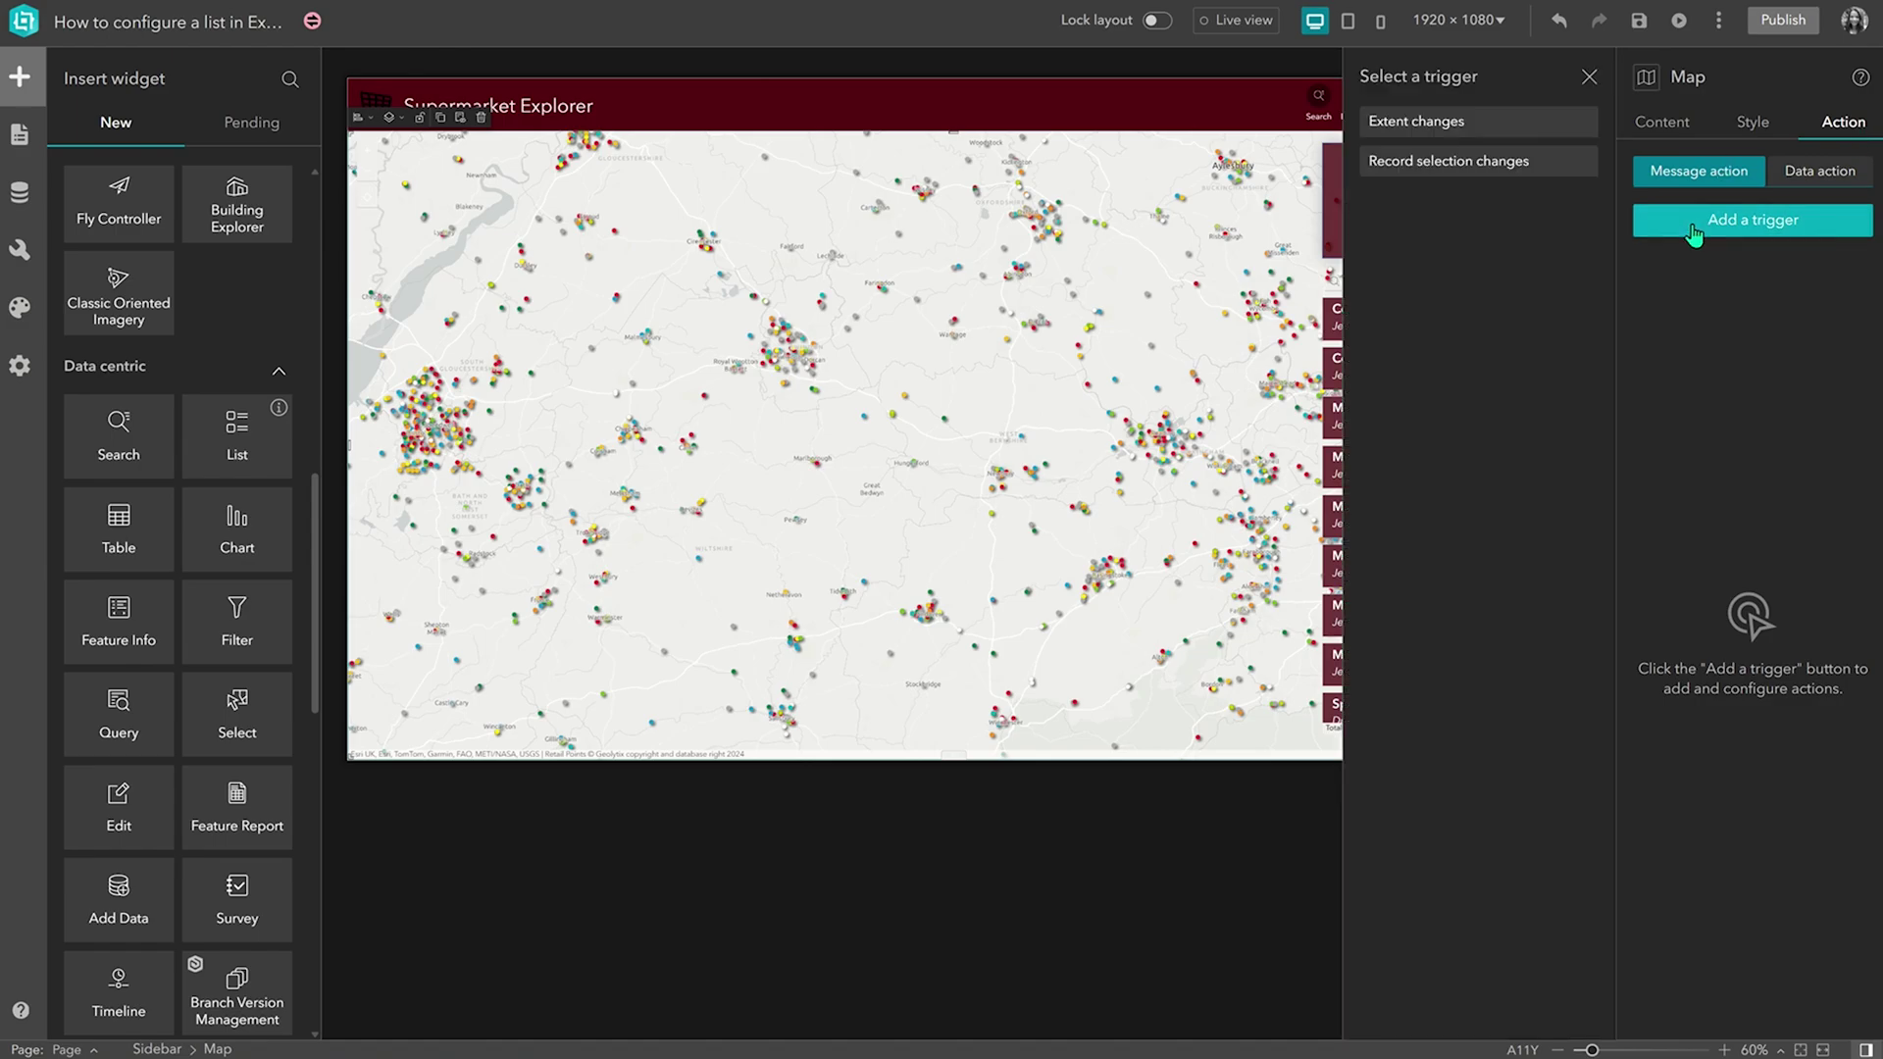
left_click(1446, 133)
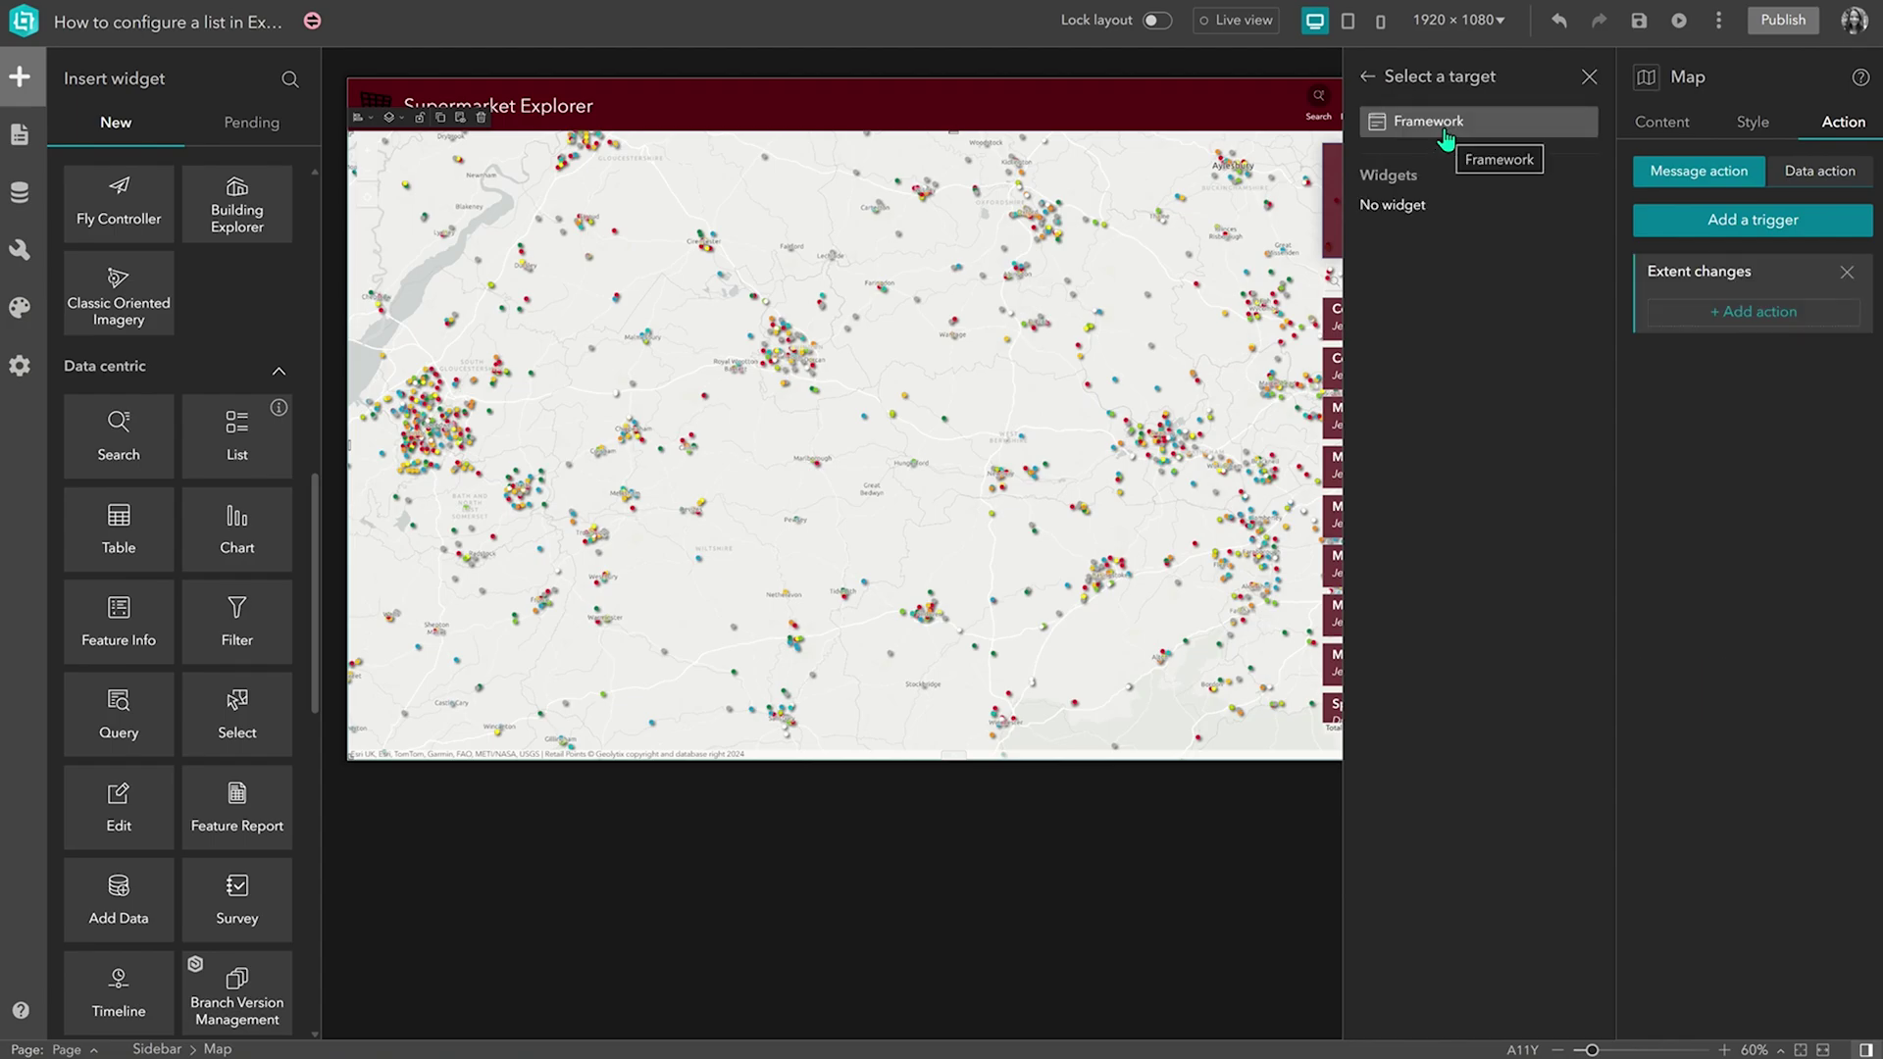
left_click(1445, 126)
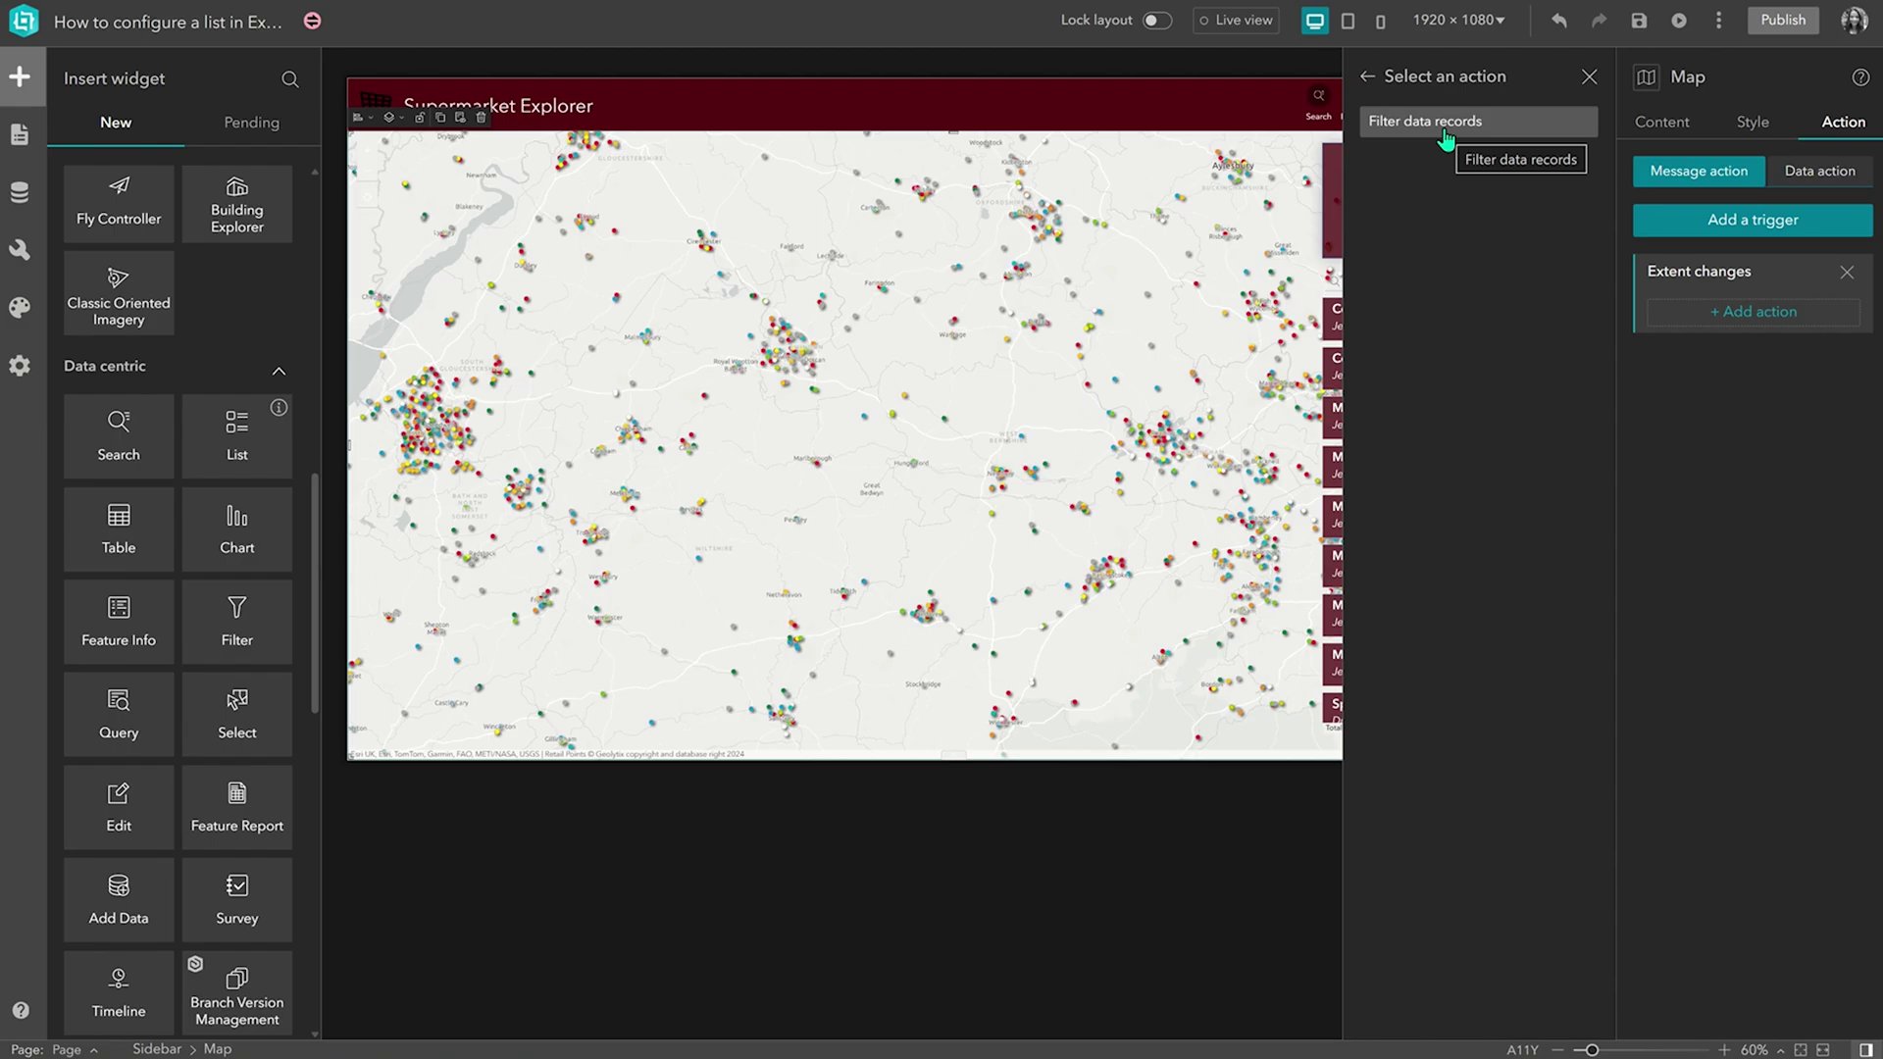
left_click(1444, 136)
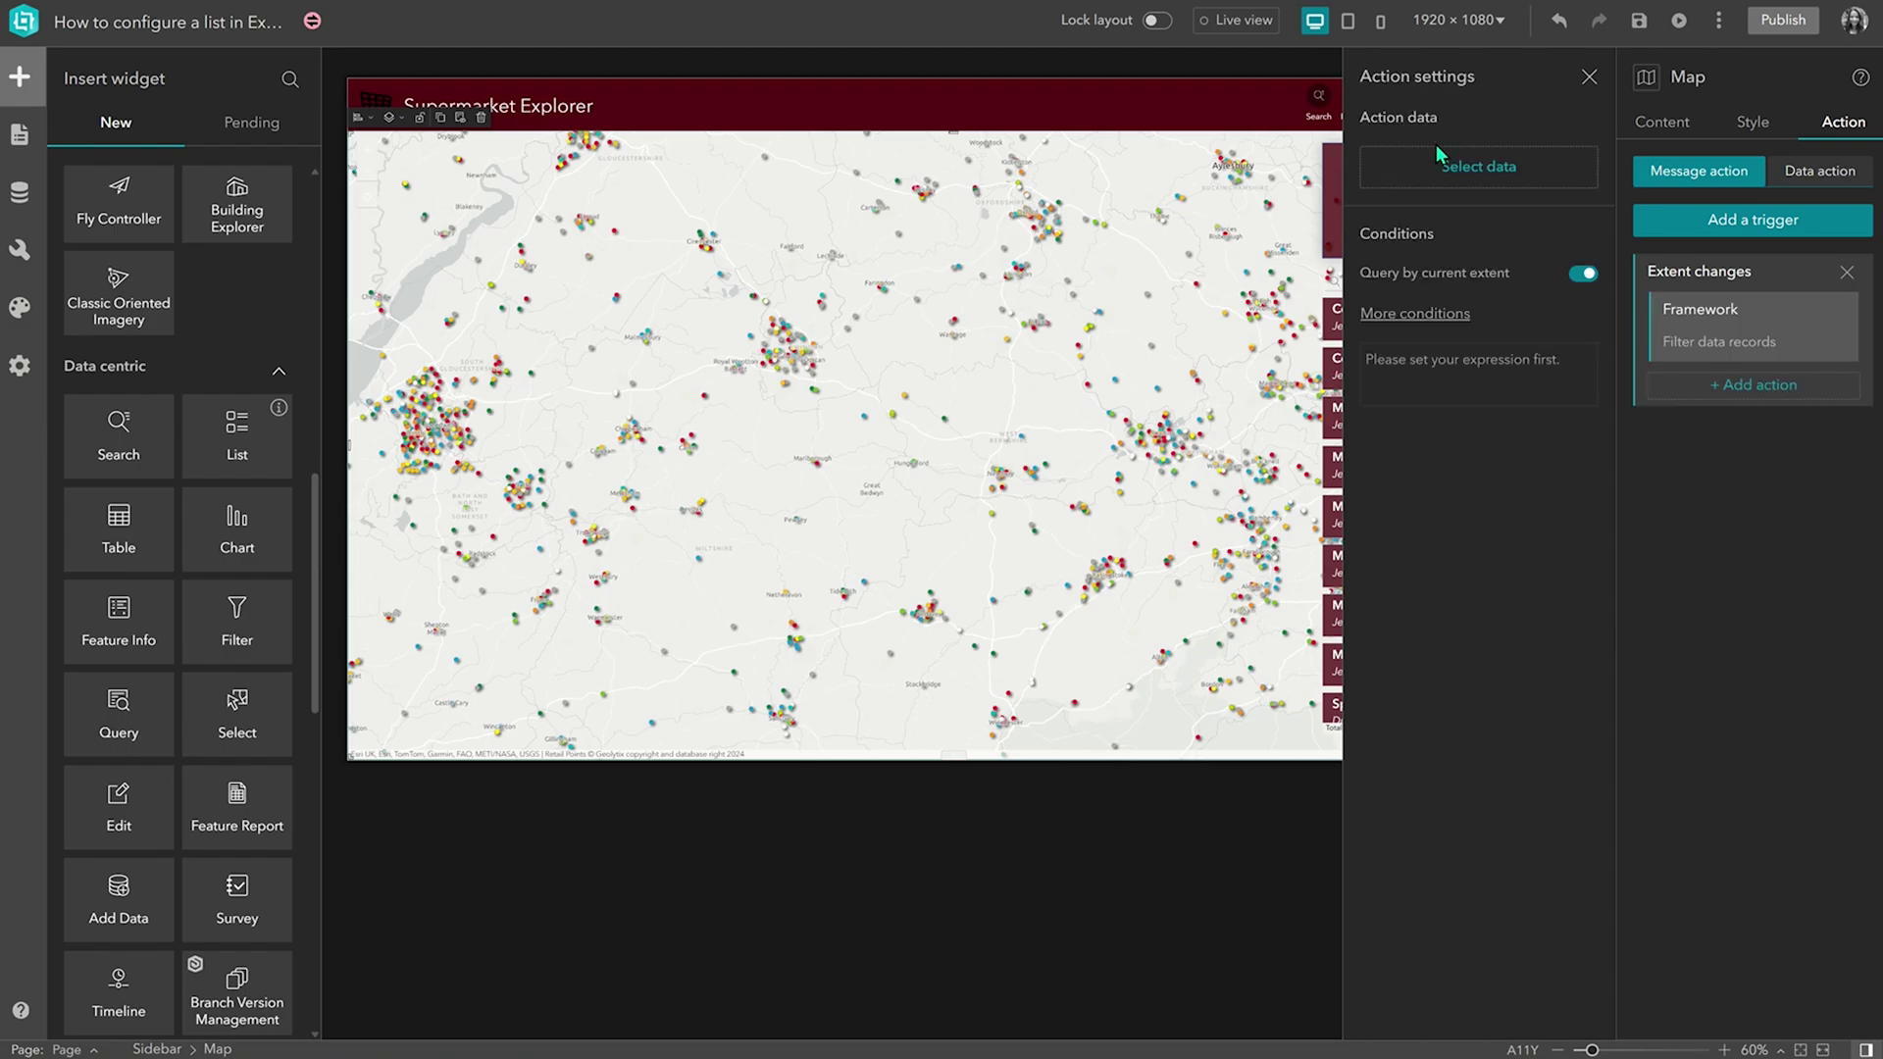
- Apply the filter to Geolytix Retail Points from Supermarket search and save the app
left_click(1494, 177)
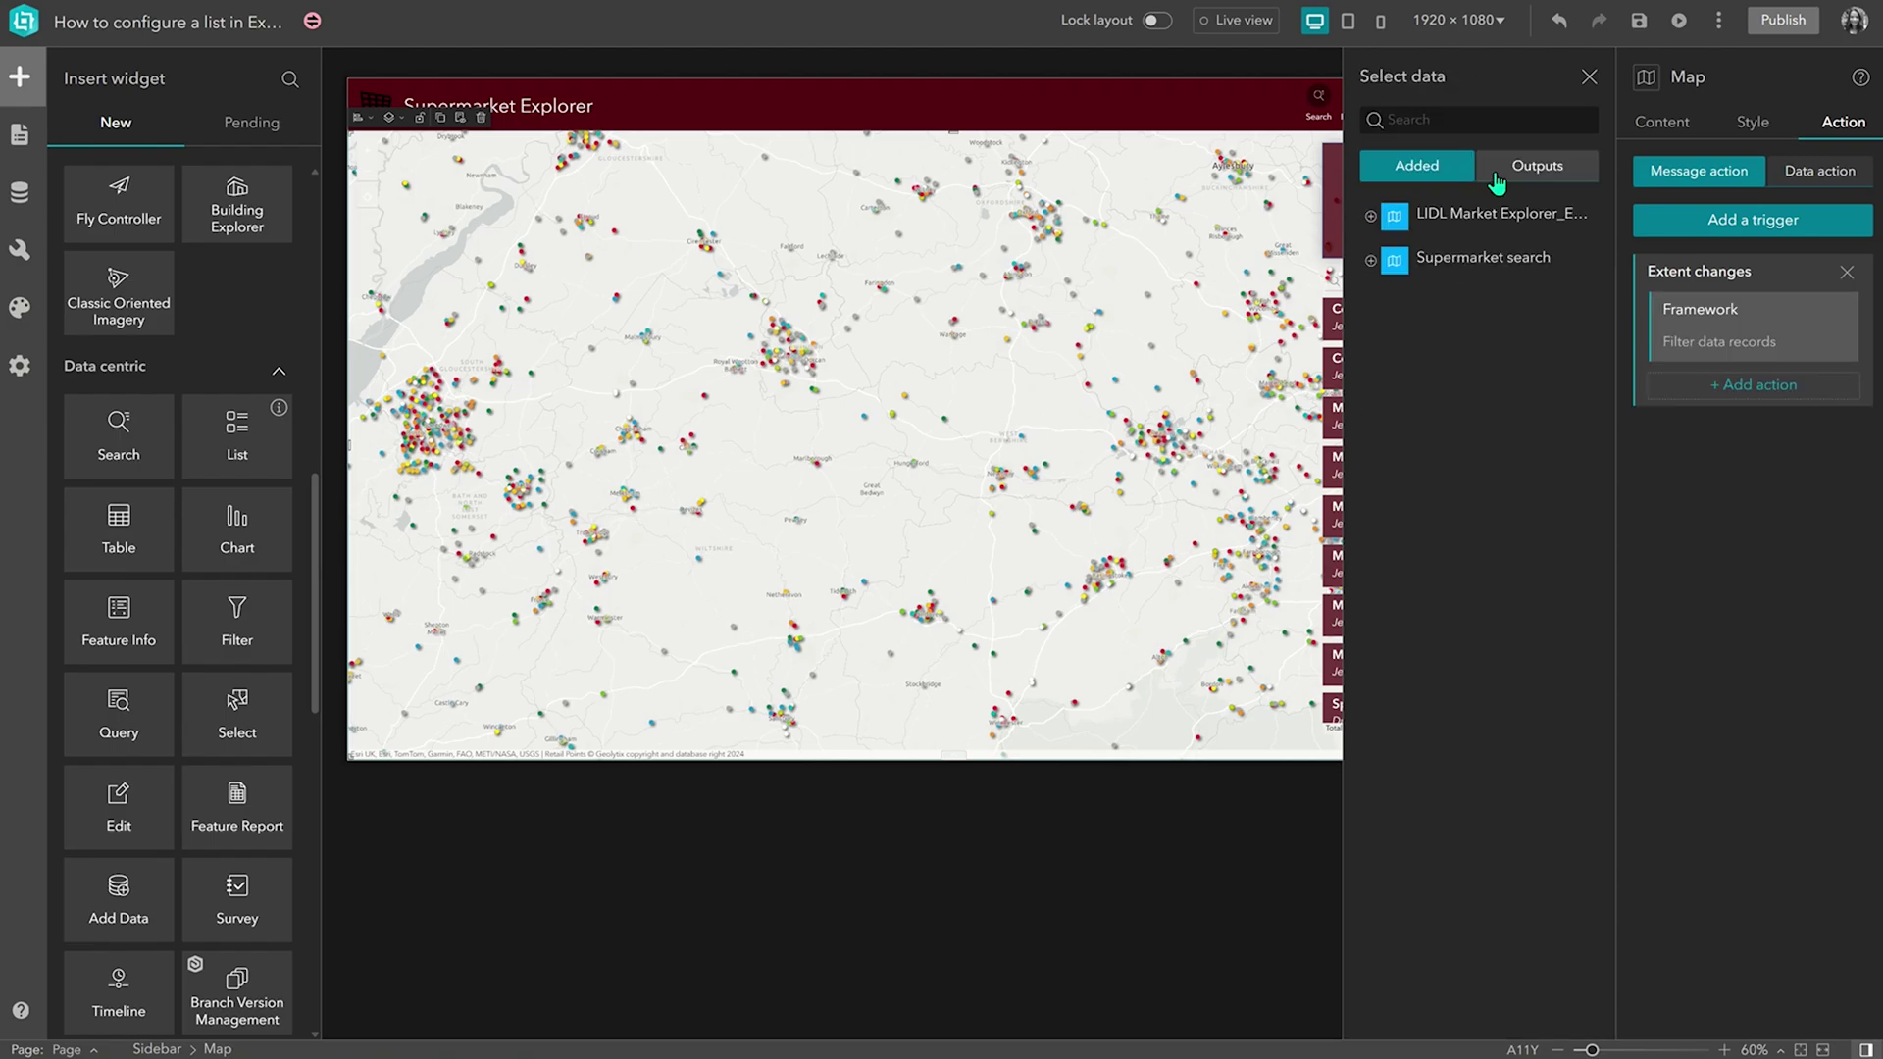
left_click(1370, 260)
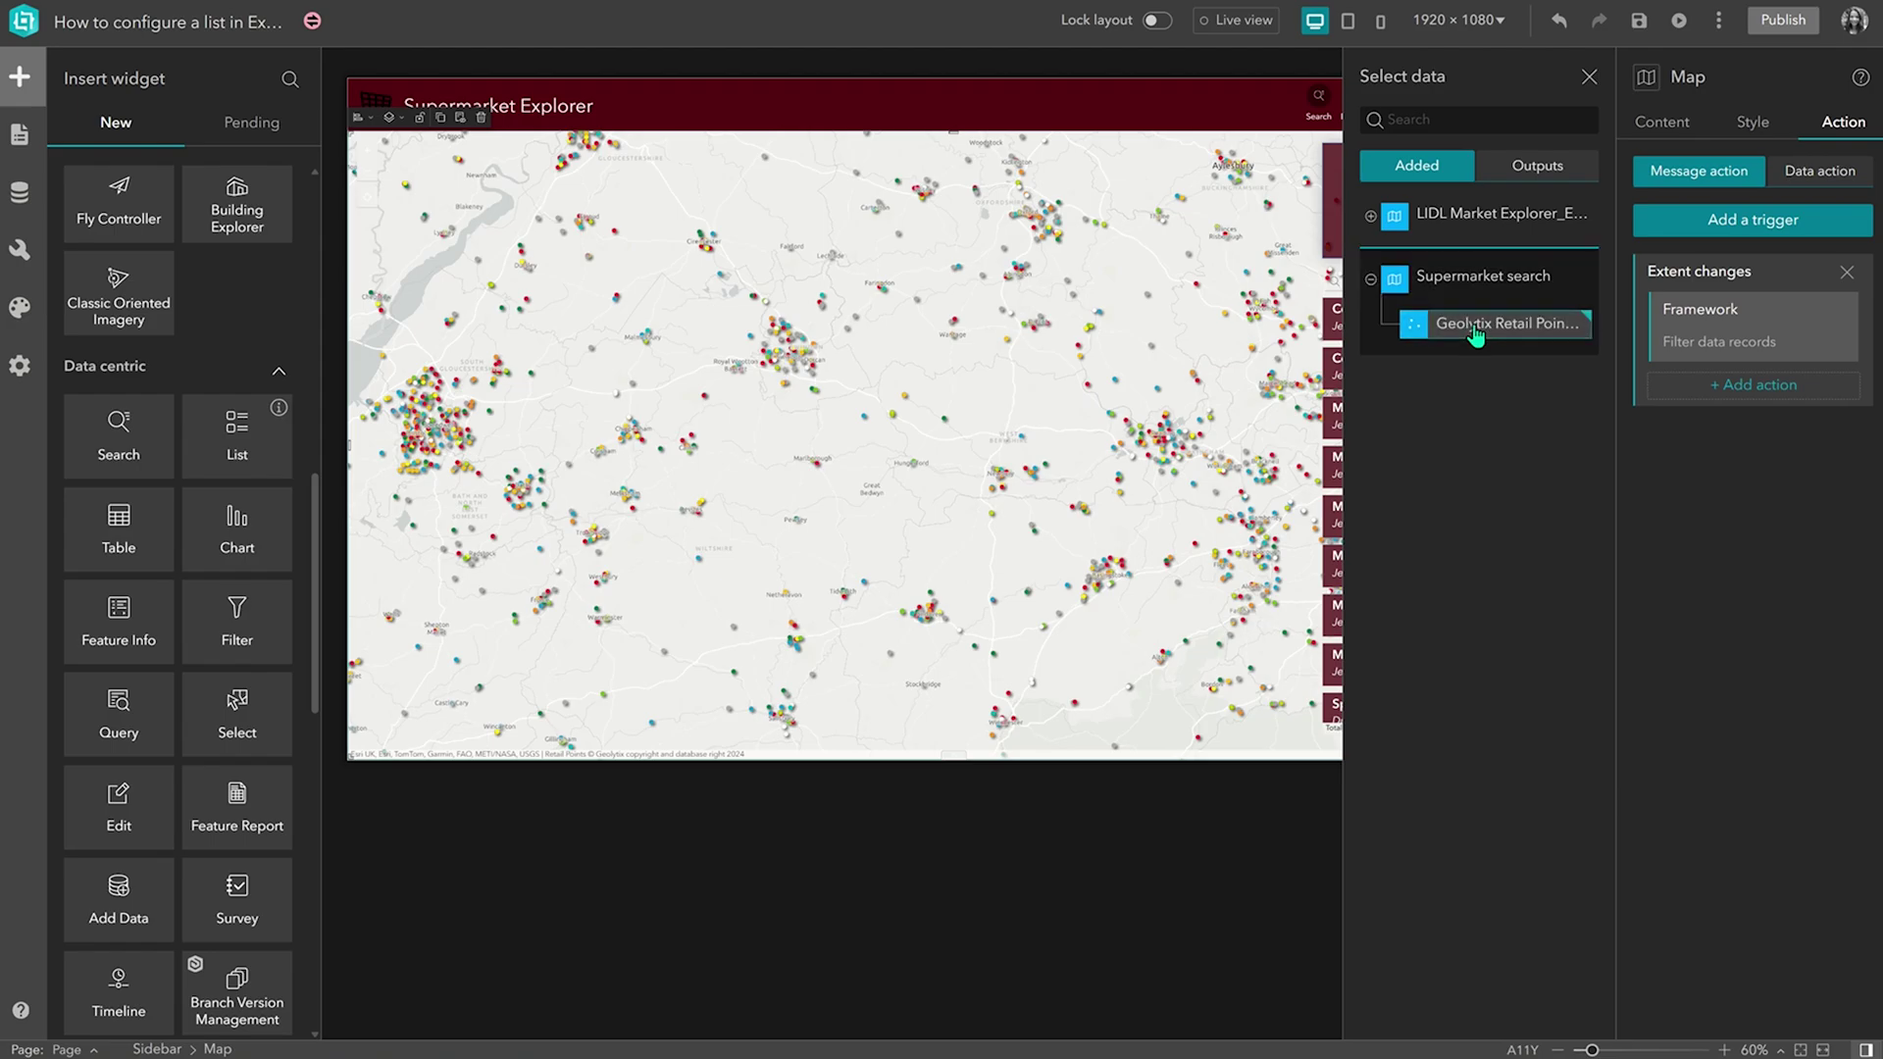
left_click(1589, 76)
left_click(1590, 76)
left_click(1638, 21)
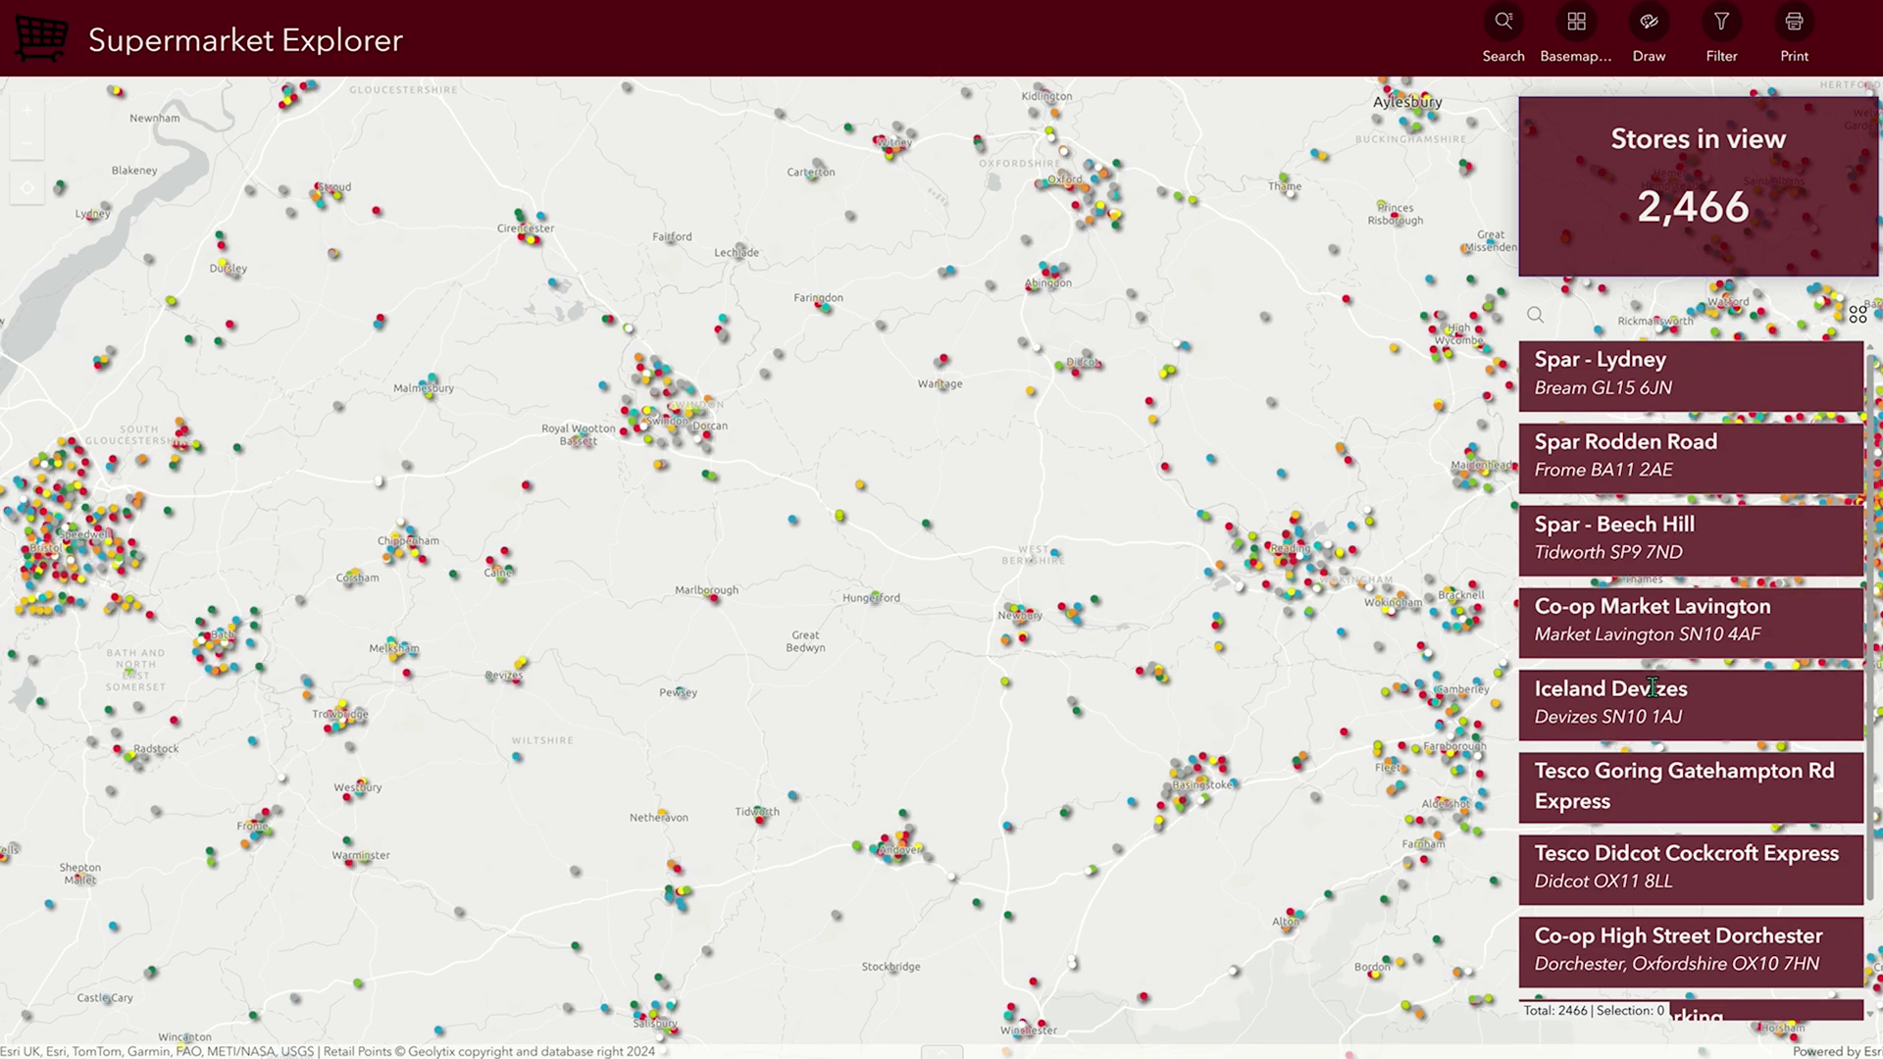
- Scroll the store list, then zoom and pan the map into Andover, leaving 6 stores in view
scroll(1652, 687, "down", 4)
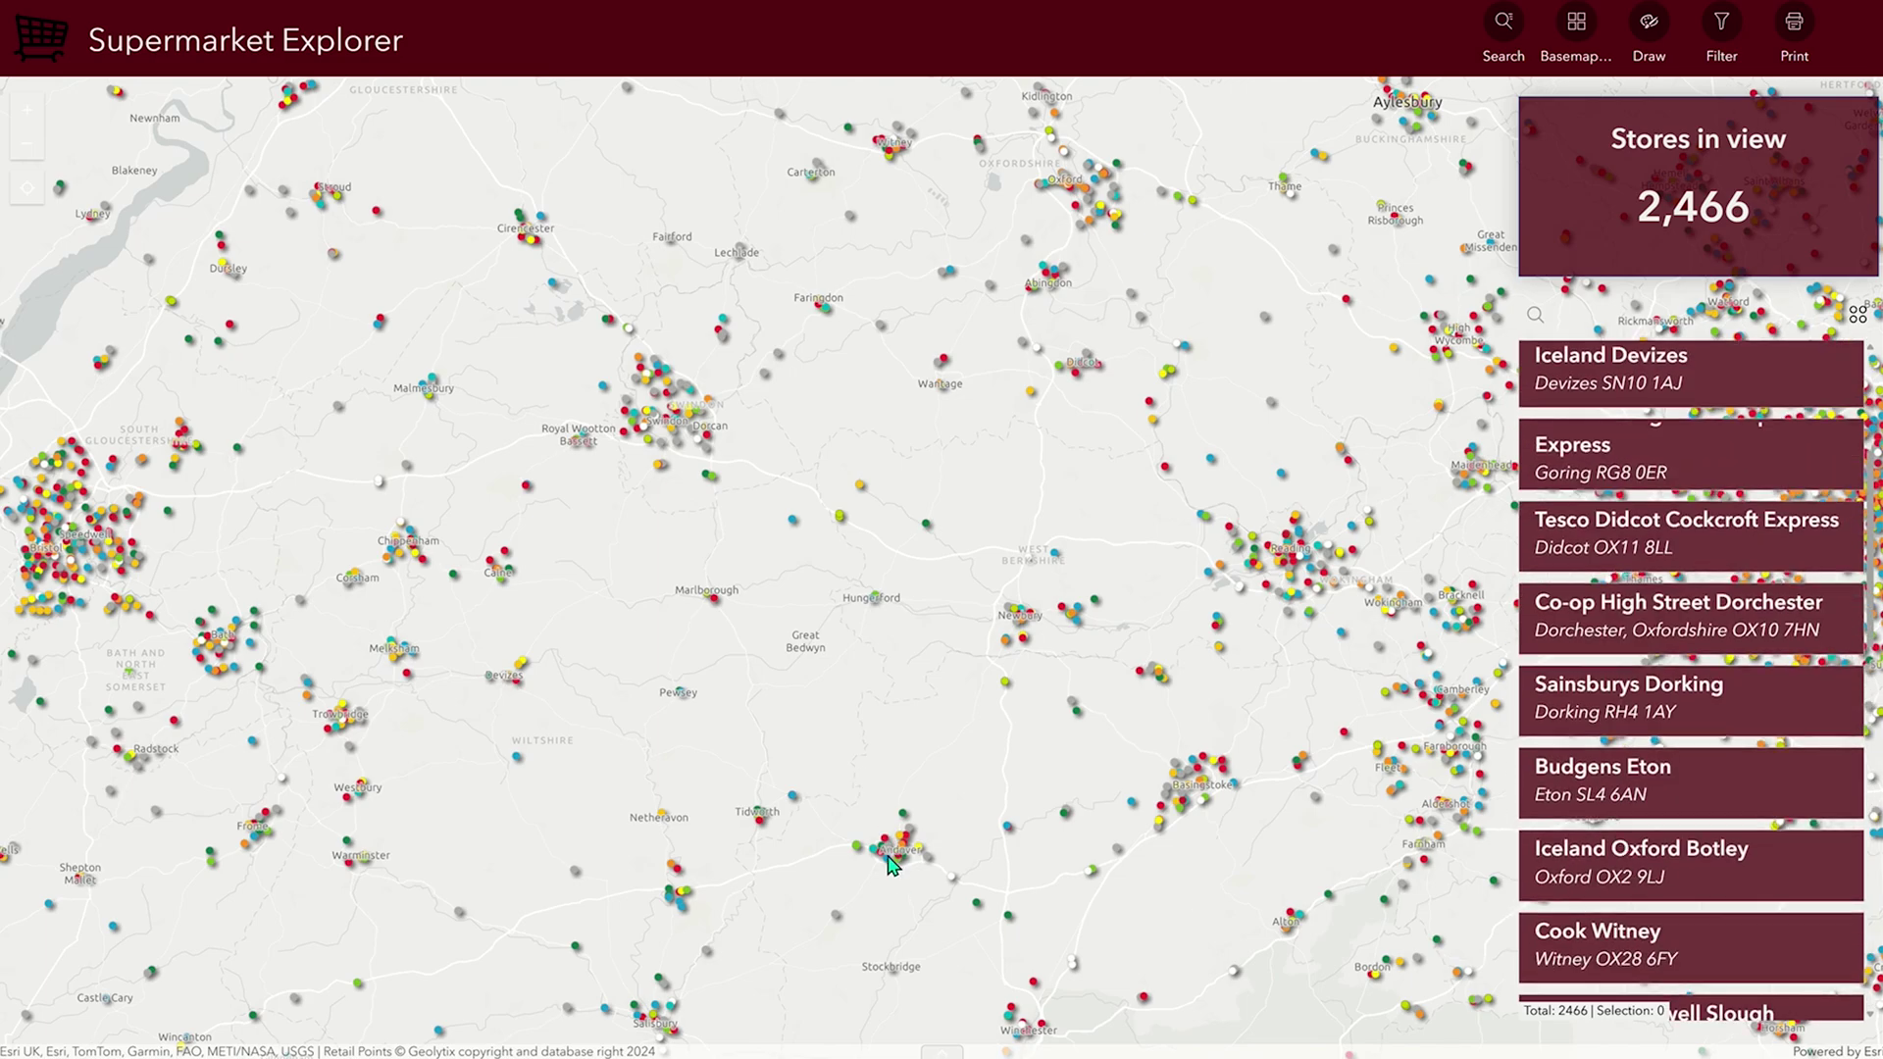
scroll(888, 855, "up", 2)
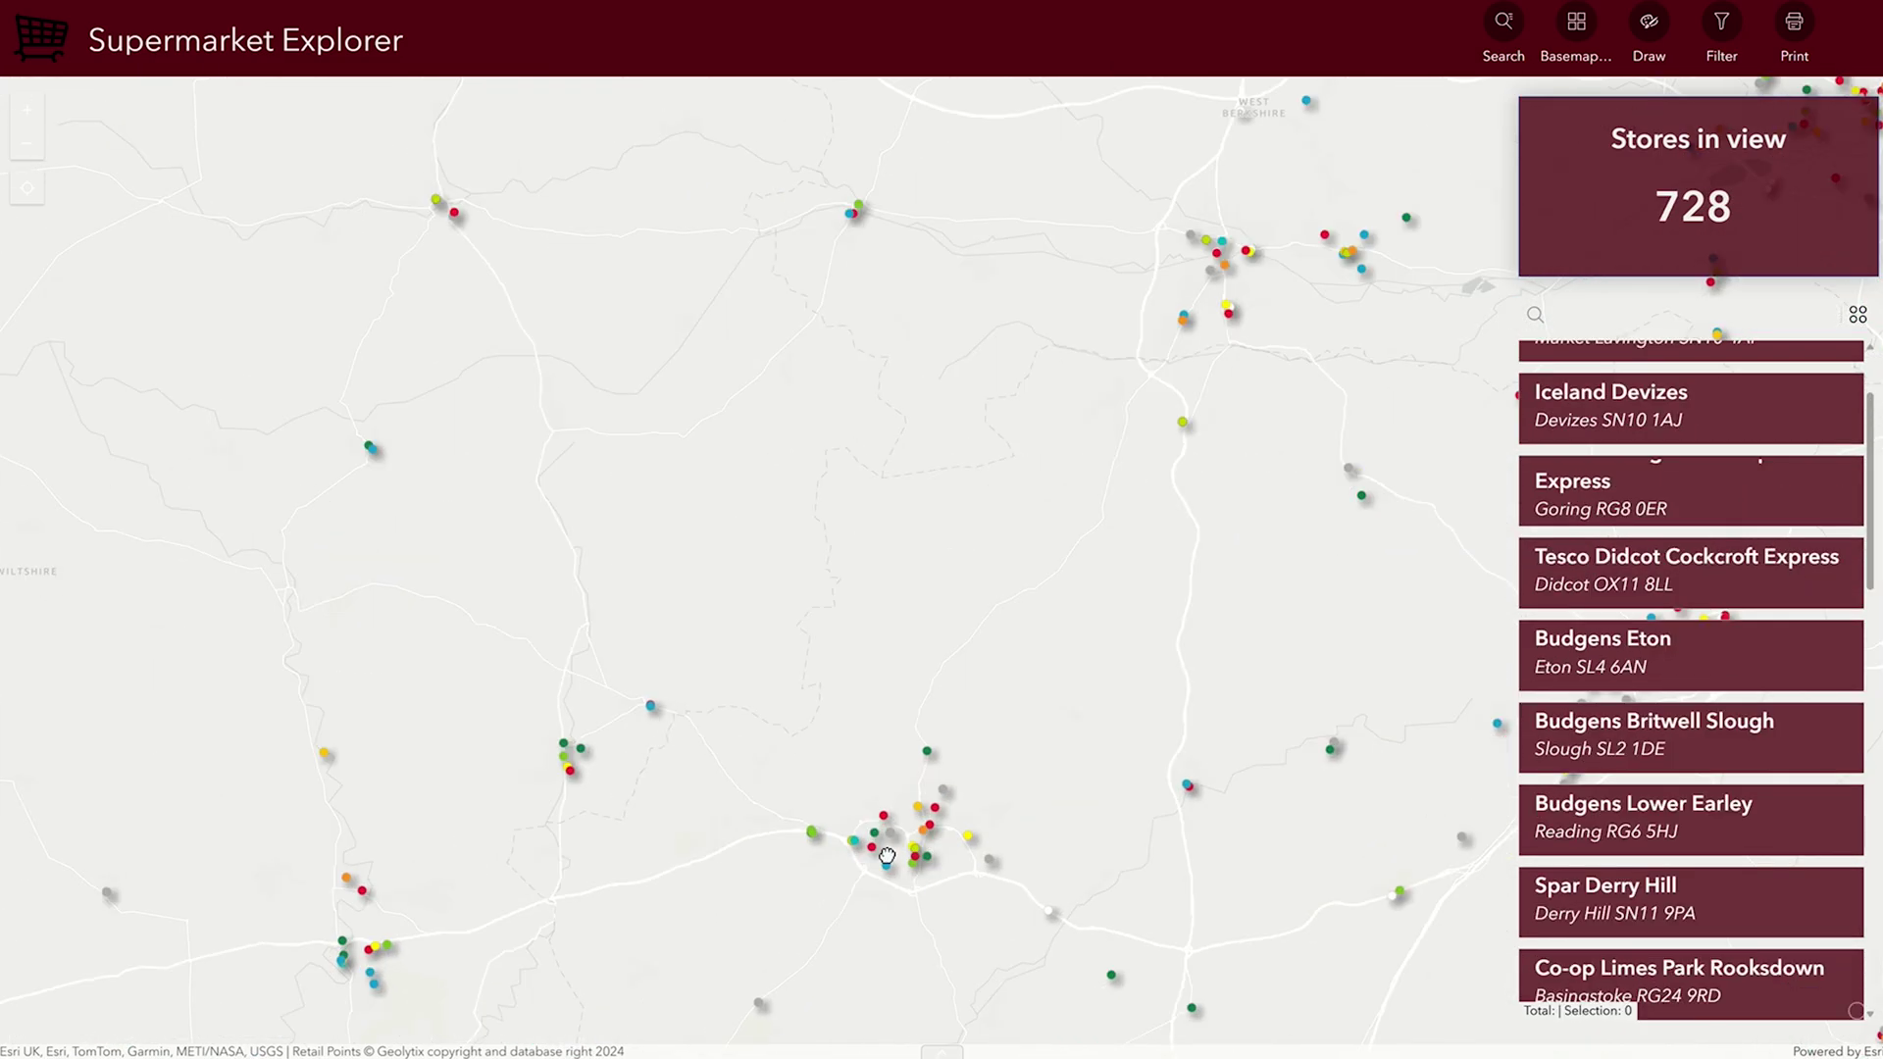
scroll(888, 855, "up", 2)
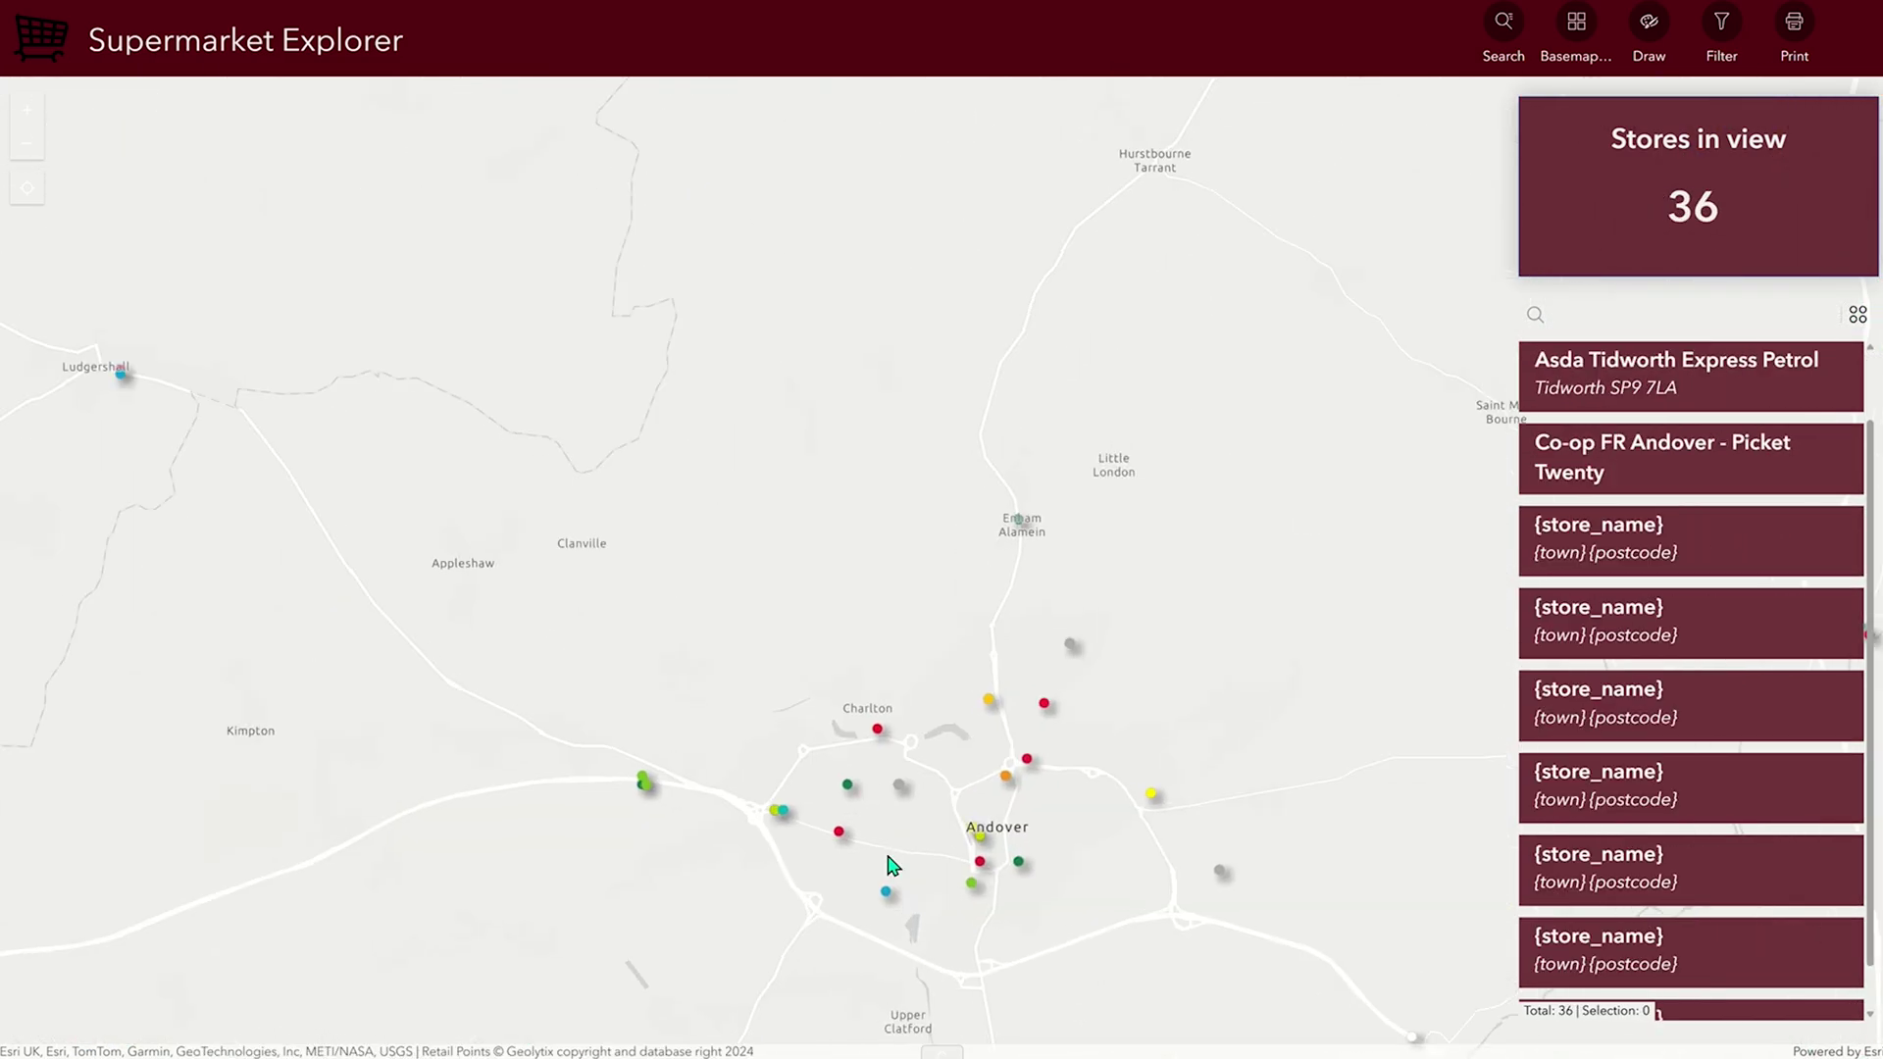
scroll(891, 865, "up", 2)
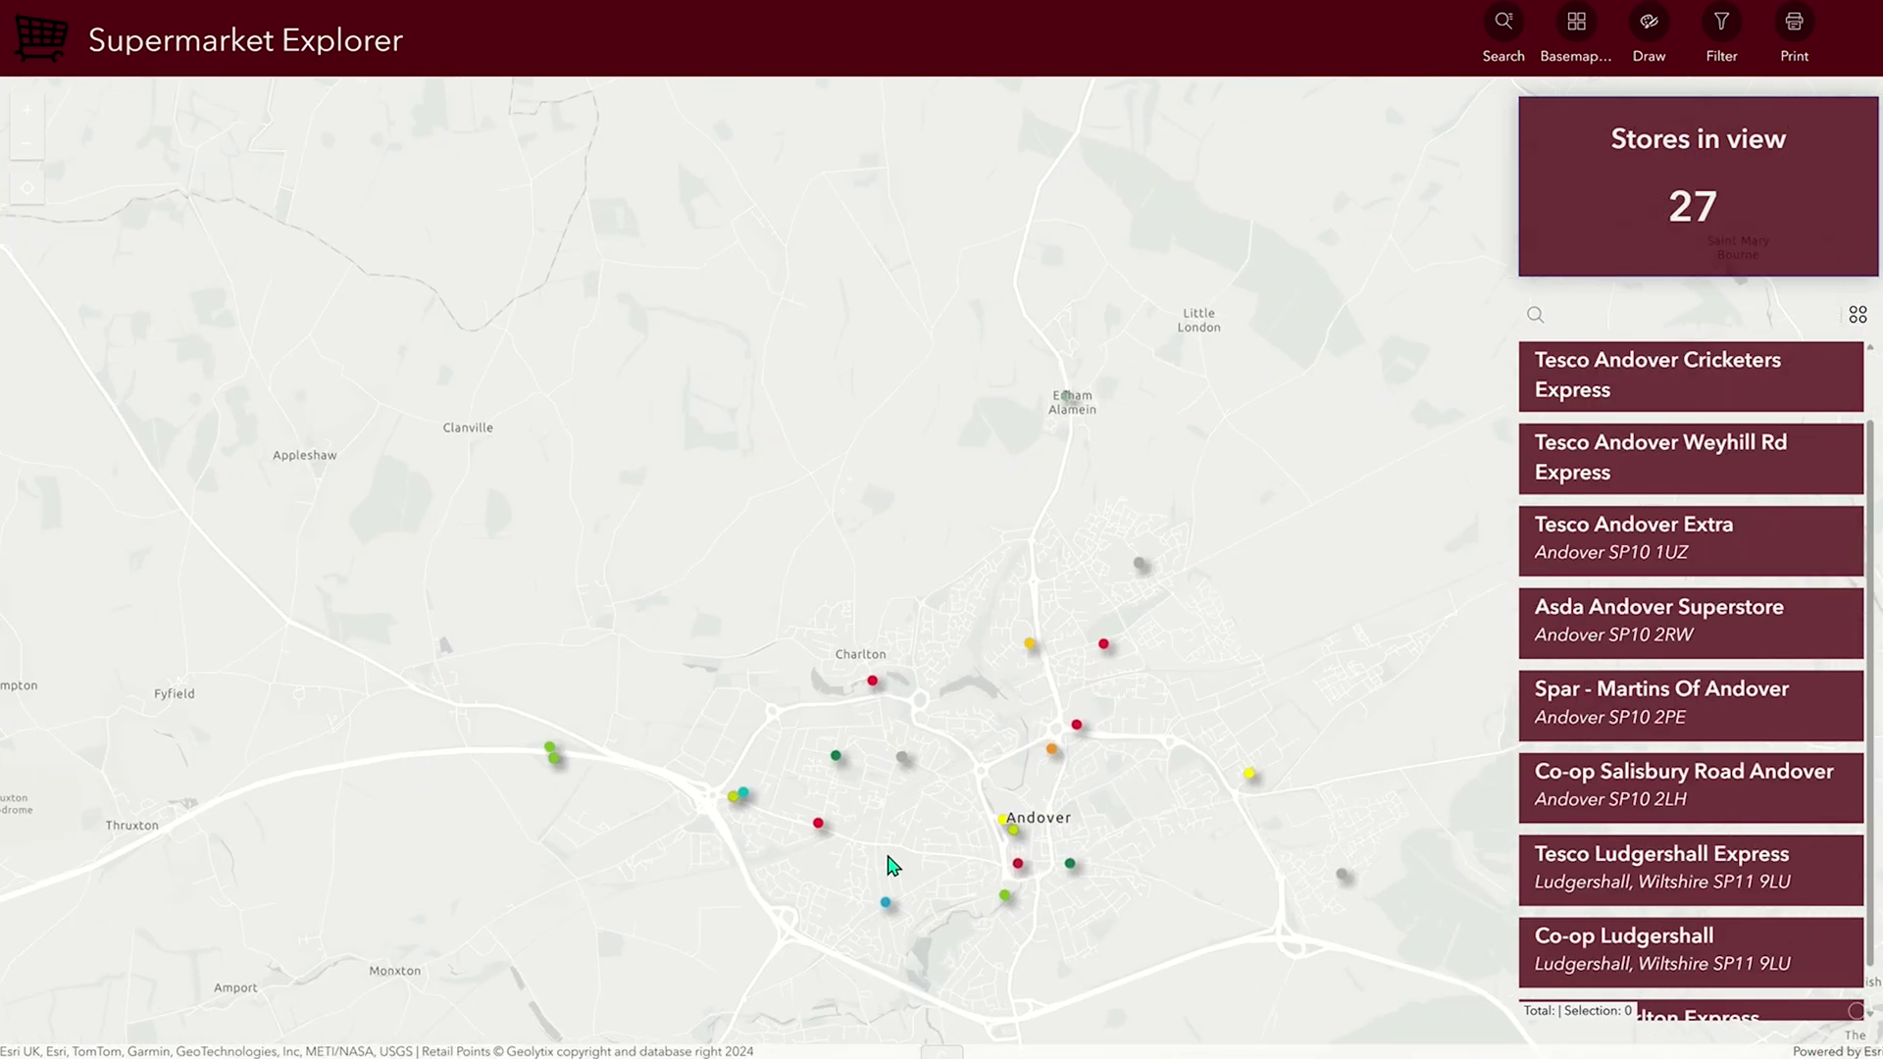
scroll(892, 865, "up", 1)
scroll(892, 865, "up", 1)
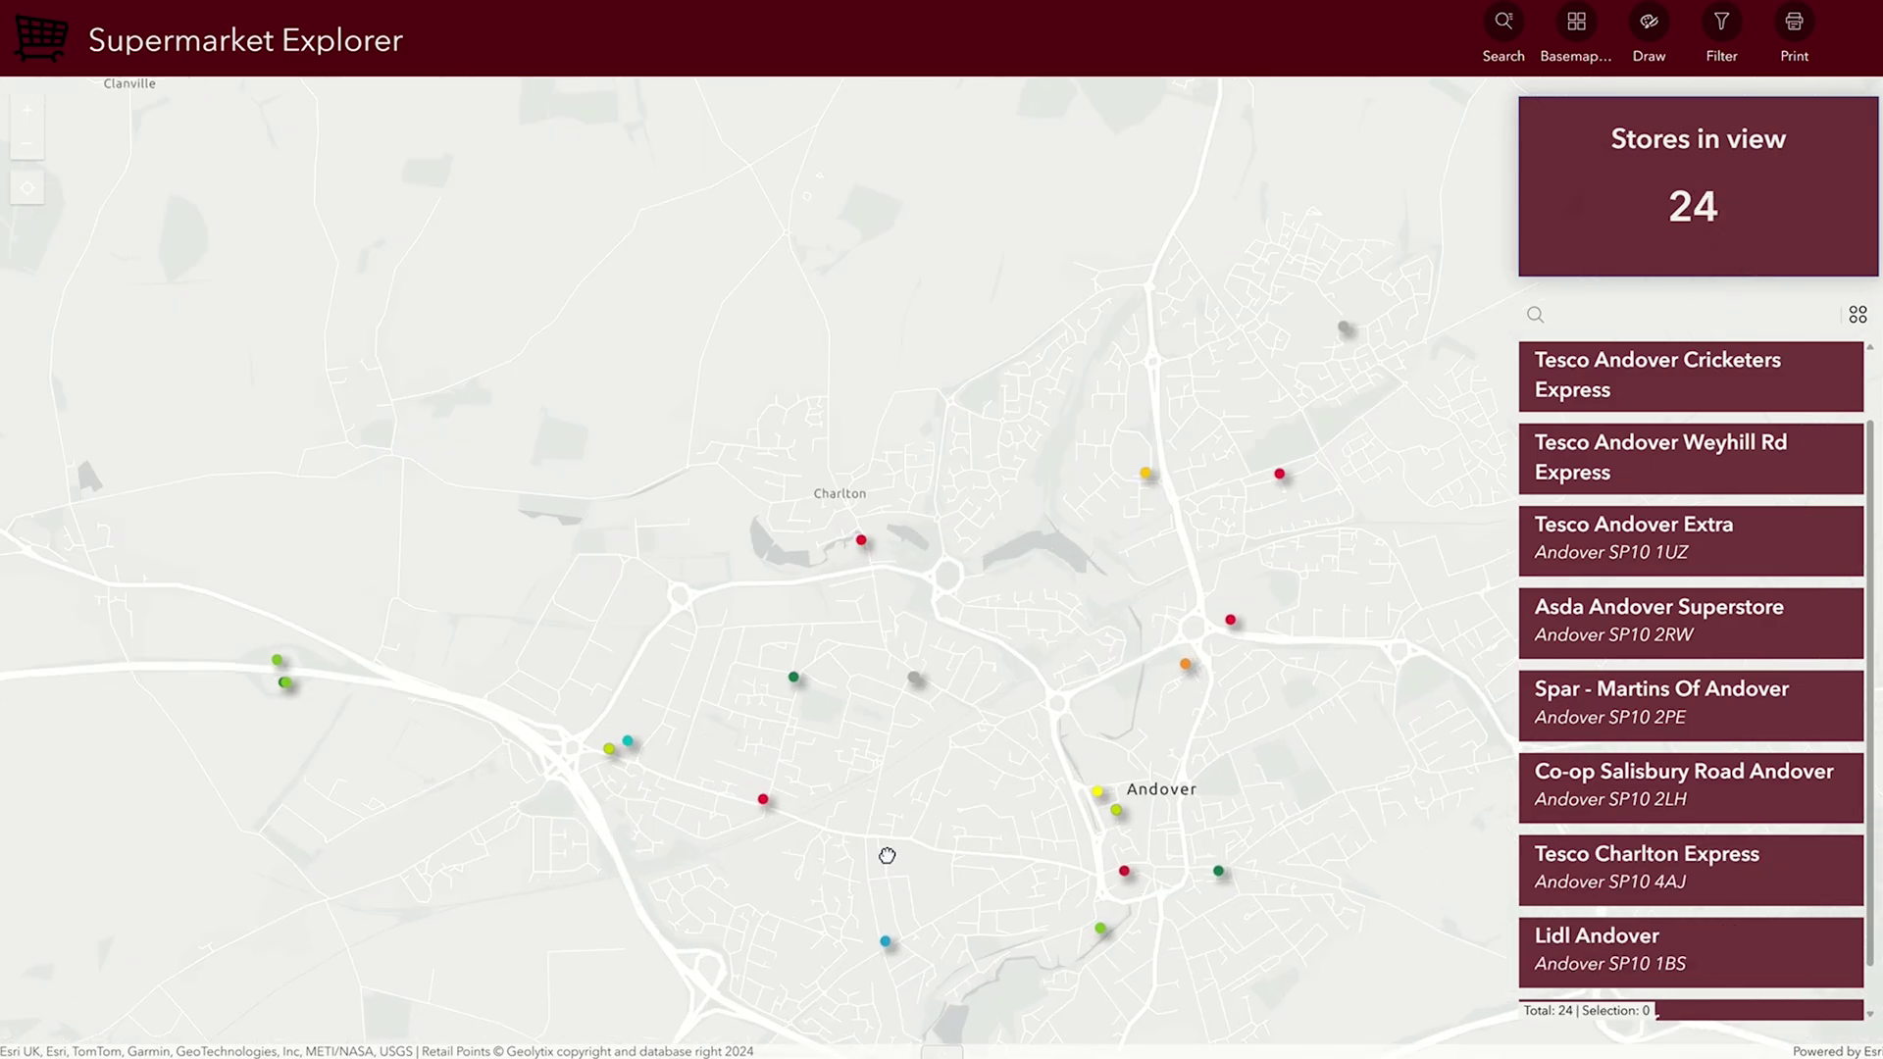
scroll(888, 863, "up", 1)
scroll(889, 863, "up", 1)
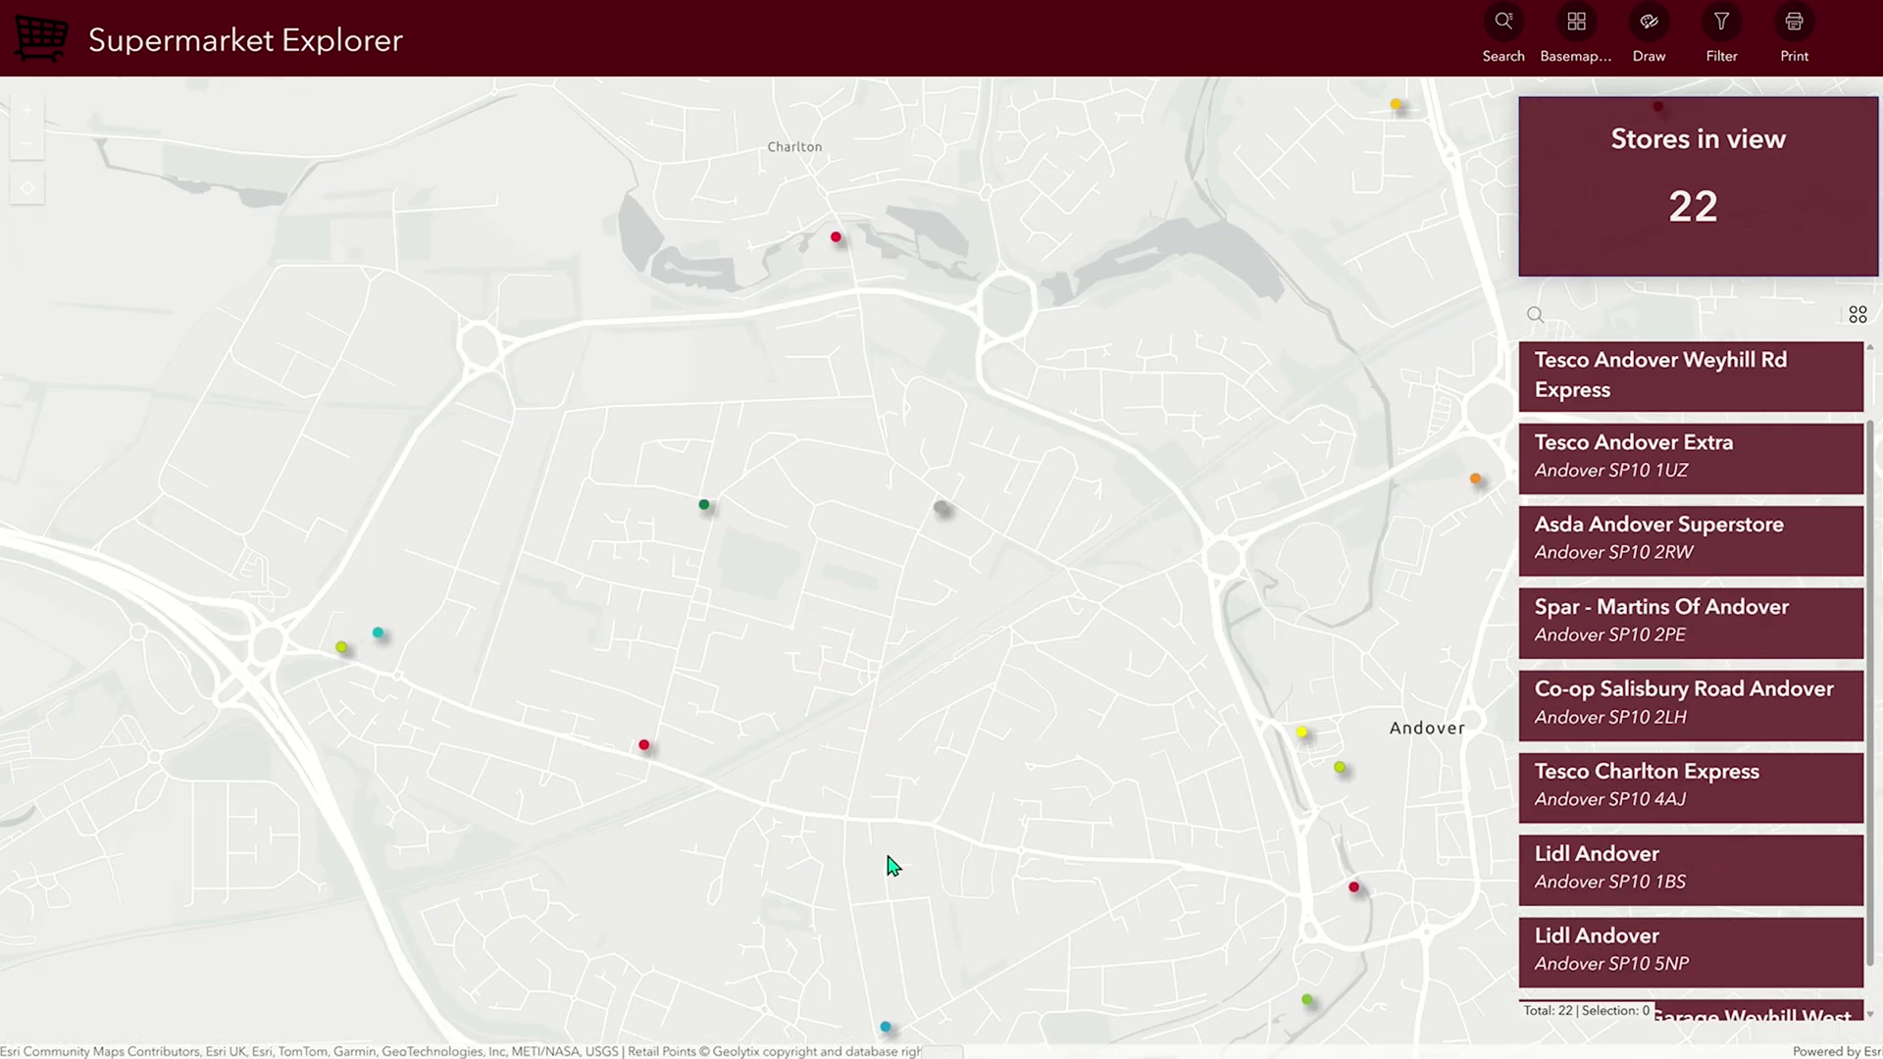
scroll(612, 742, "up", 1)
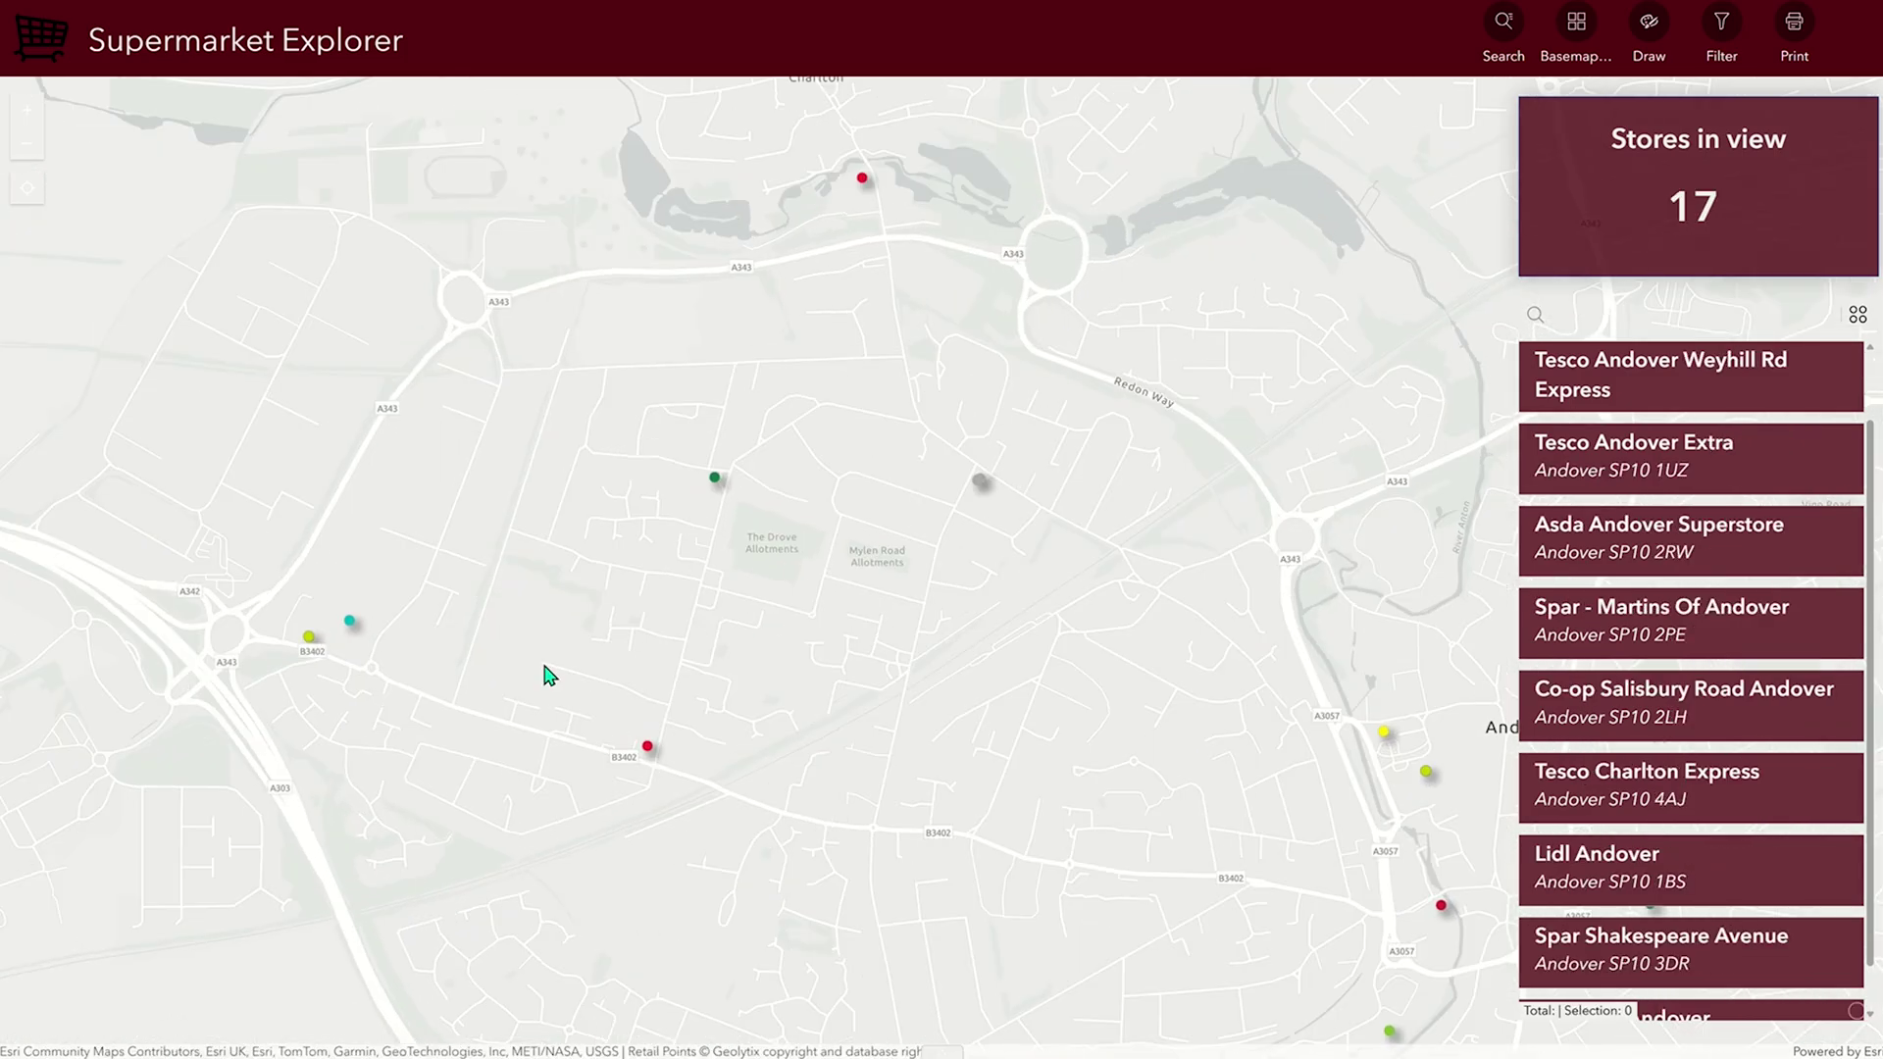
scroll(542, 665, "up", 1)
left_click_drag(467, 638, 705, 662)
scroll(675, 648, "up", 1)
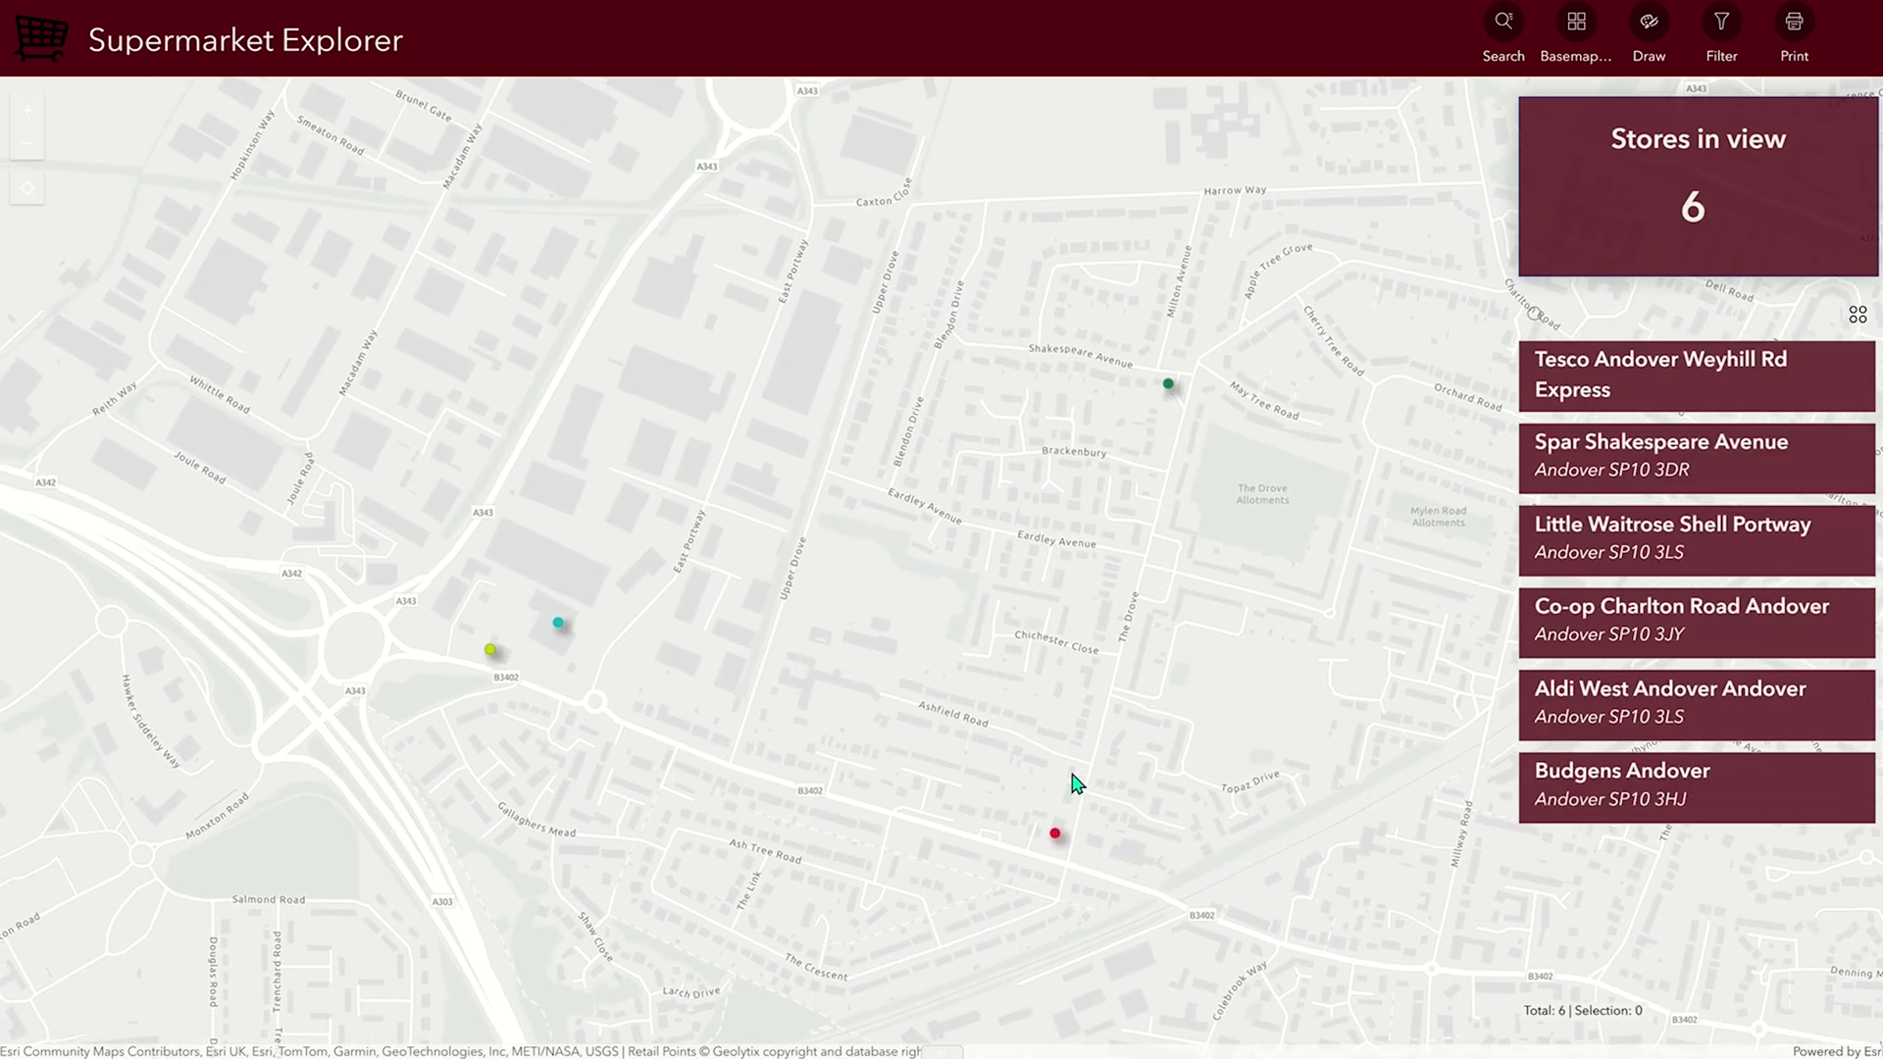